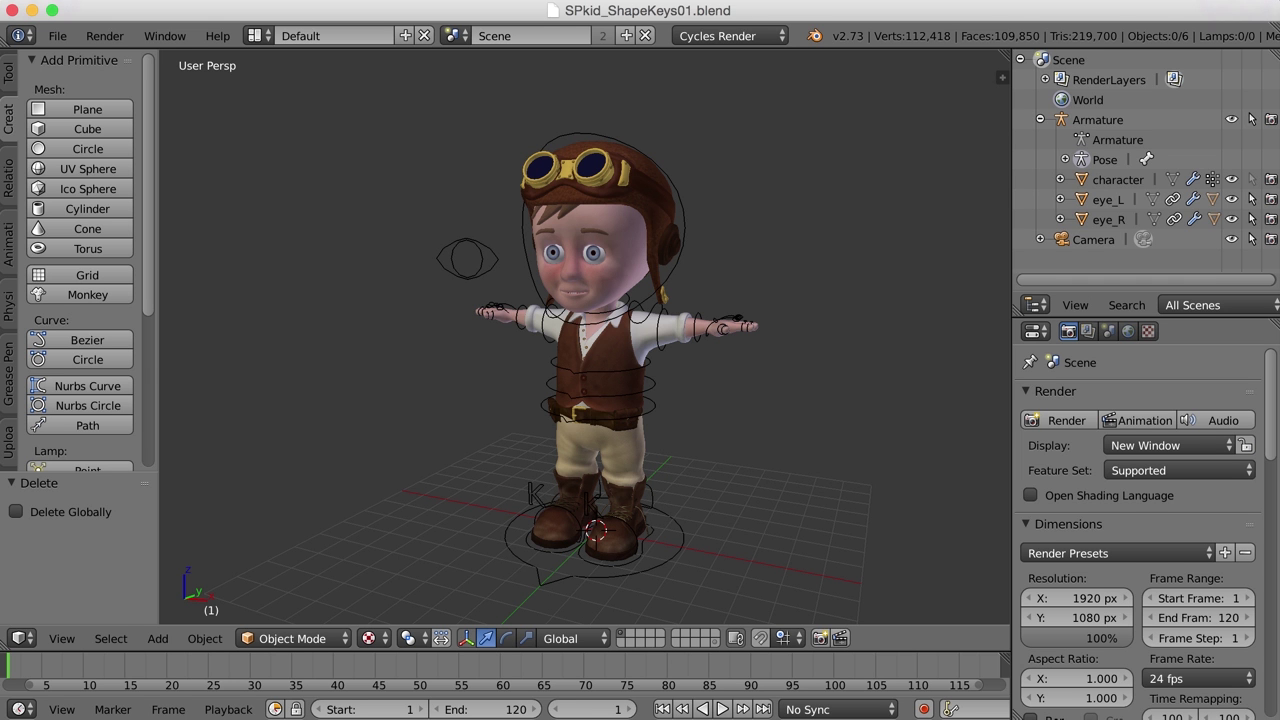
# Step: Select the character mesh and expand its Shape Keys settings, widening the properties area and collapsing Vertex Groups
pyautogui.moveTo(797, 527)
pyautogui.mouseDown(button='middle')
pyautogui.moveTo(780, 494)
pyautogui.moveTo(751, 523)
pyautogui.moveTo(757, 537)
pyautogui.moveTo(801, 527)
pyautogui.mouseUp(button='middle')
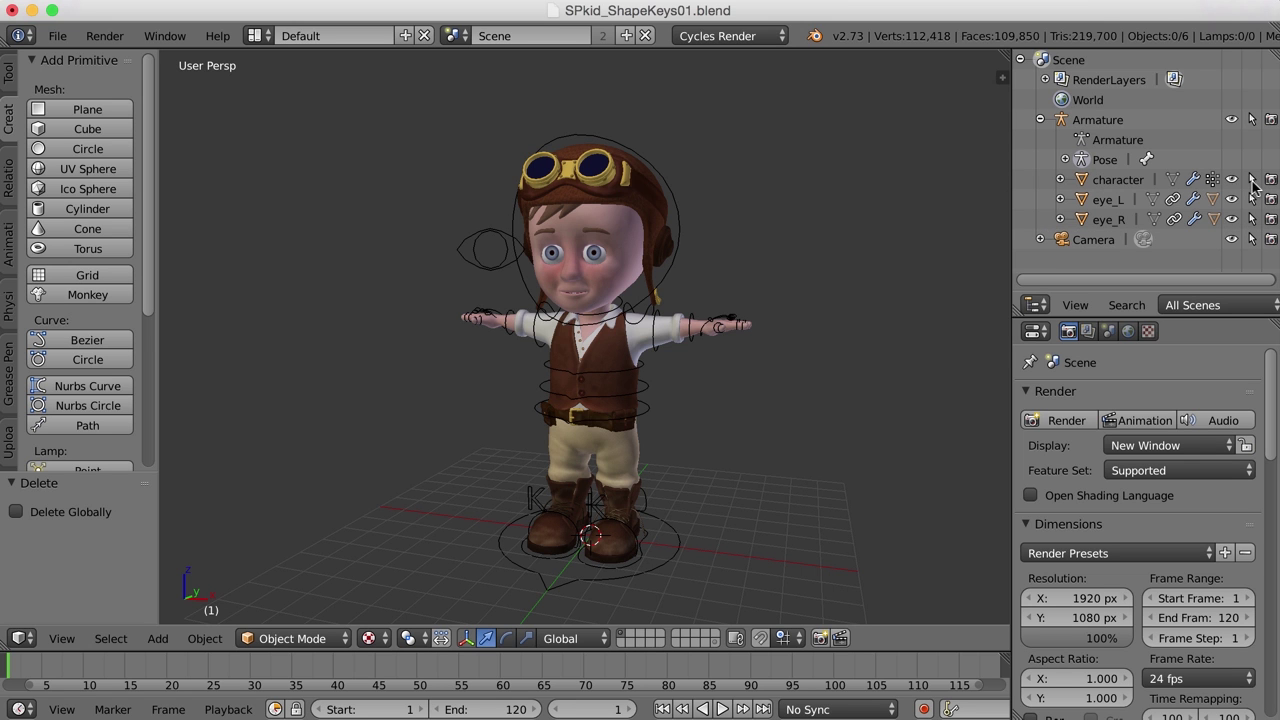
pyautogui.rightClick(637, 243)
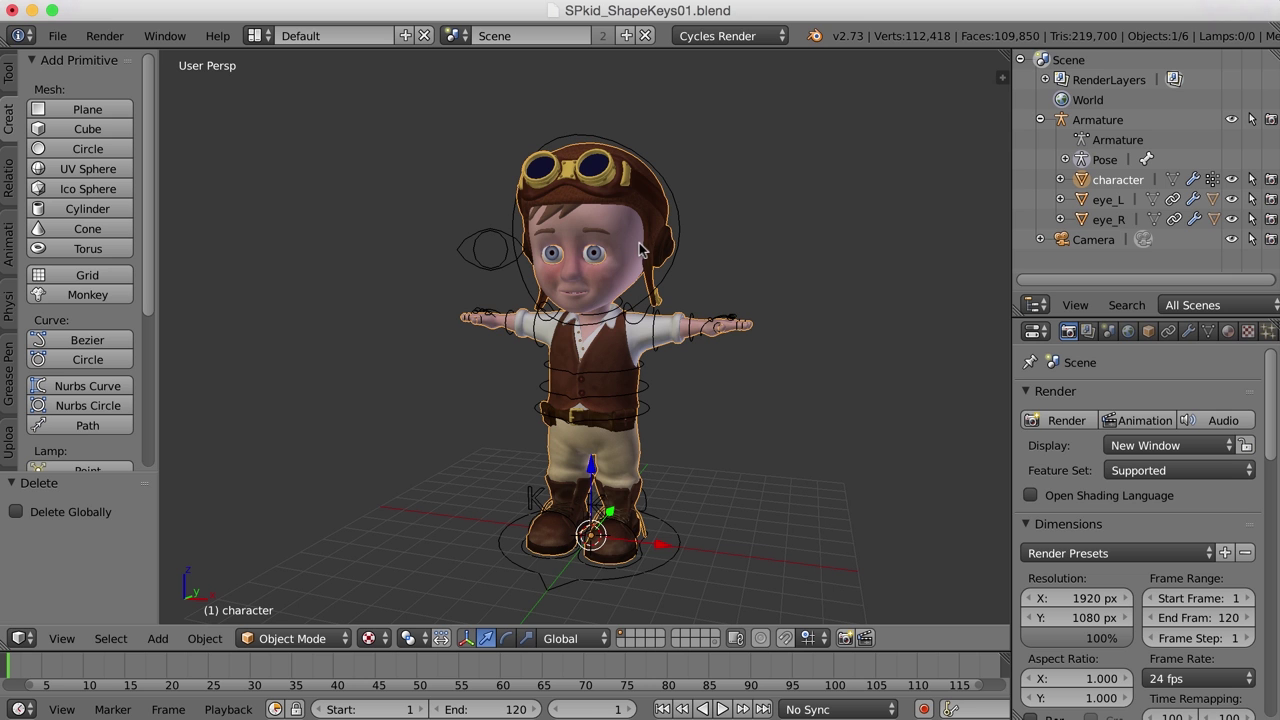
pyautogui.moveTo(1012, 258); pyautogui.dragTo(938, 258)
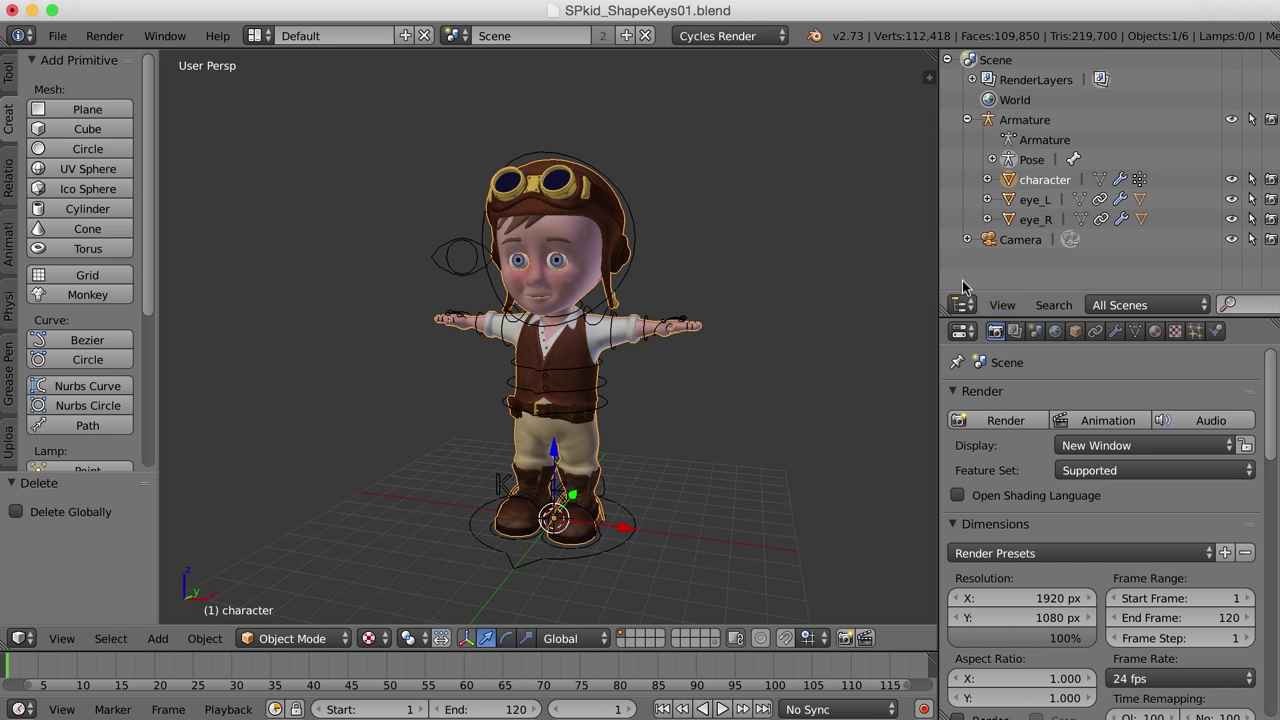
pyautogui.click(1135, 332)
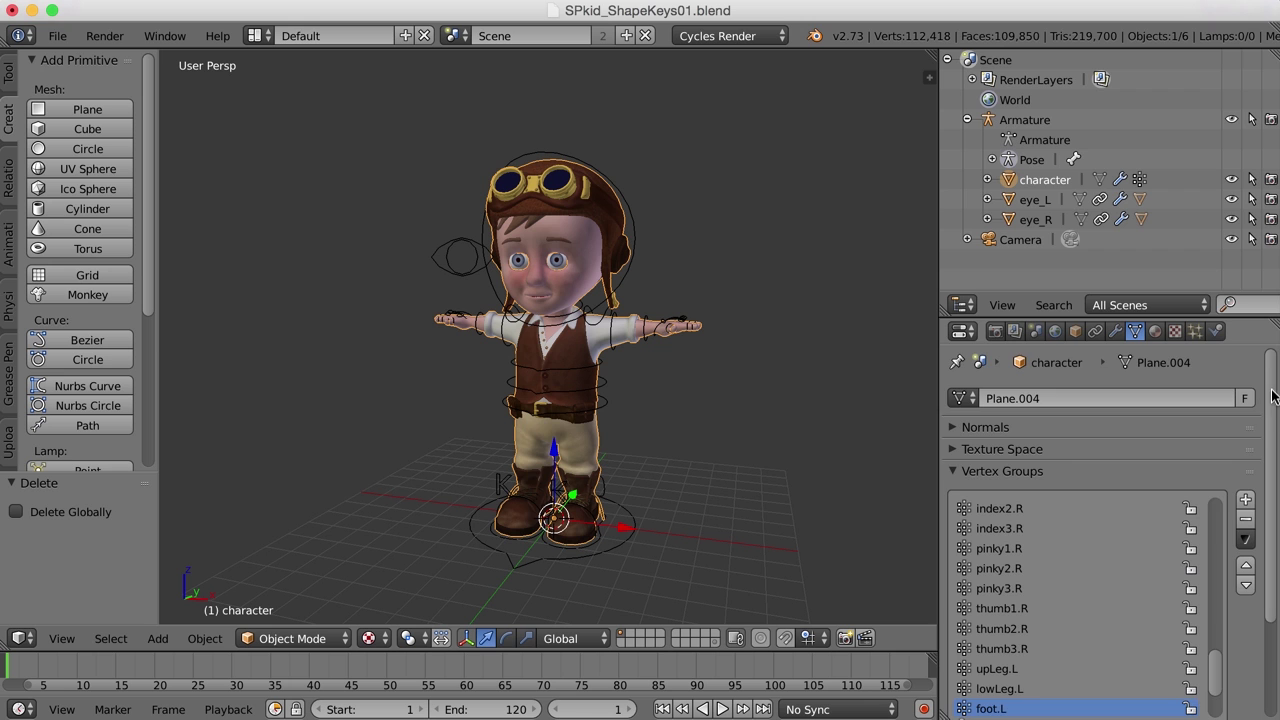
pyautogui.scroll(-4, 1212, 455)
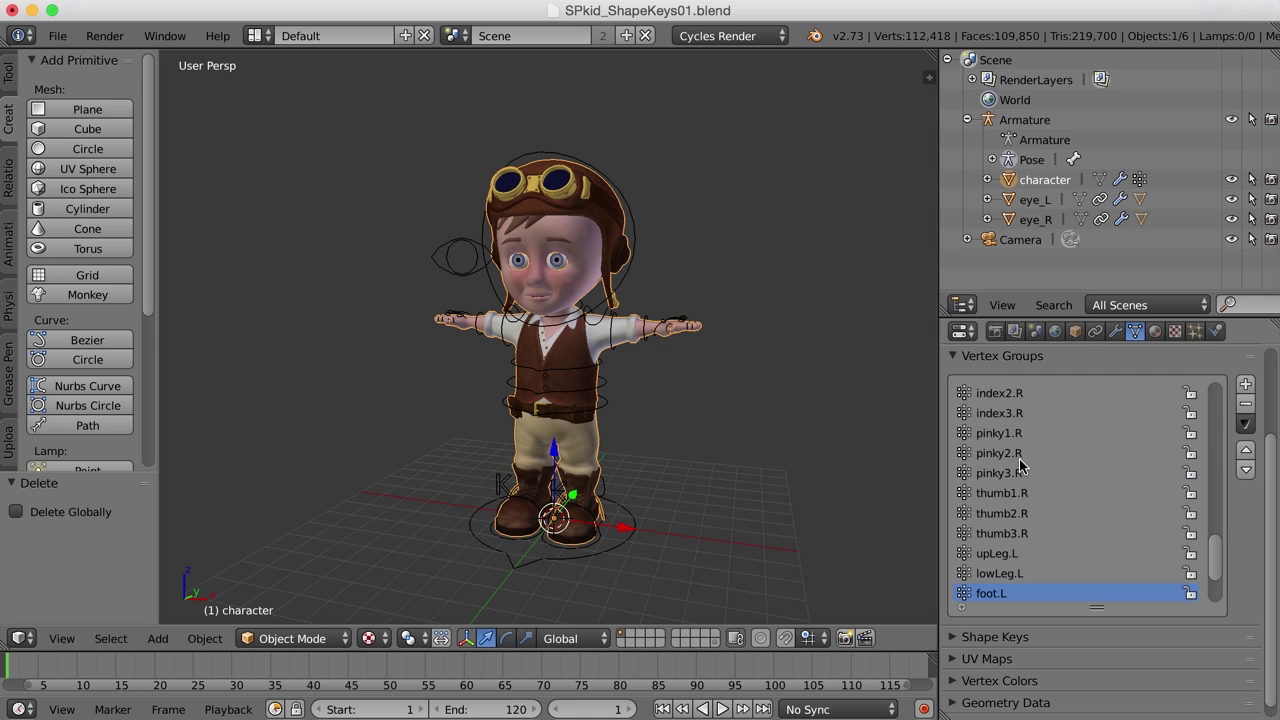
pyautogui.click(955, 358)
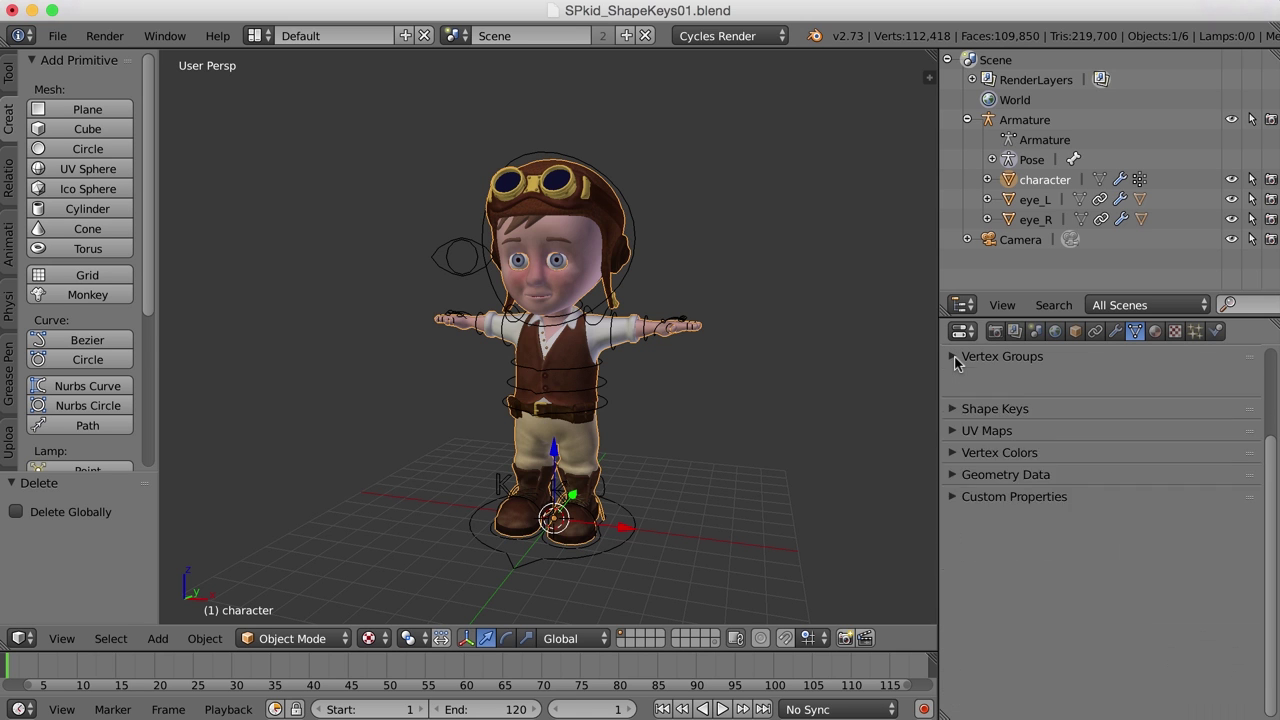
pyautogui.click(954, 380)
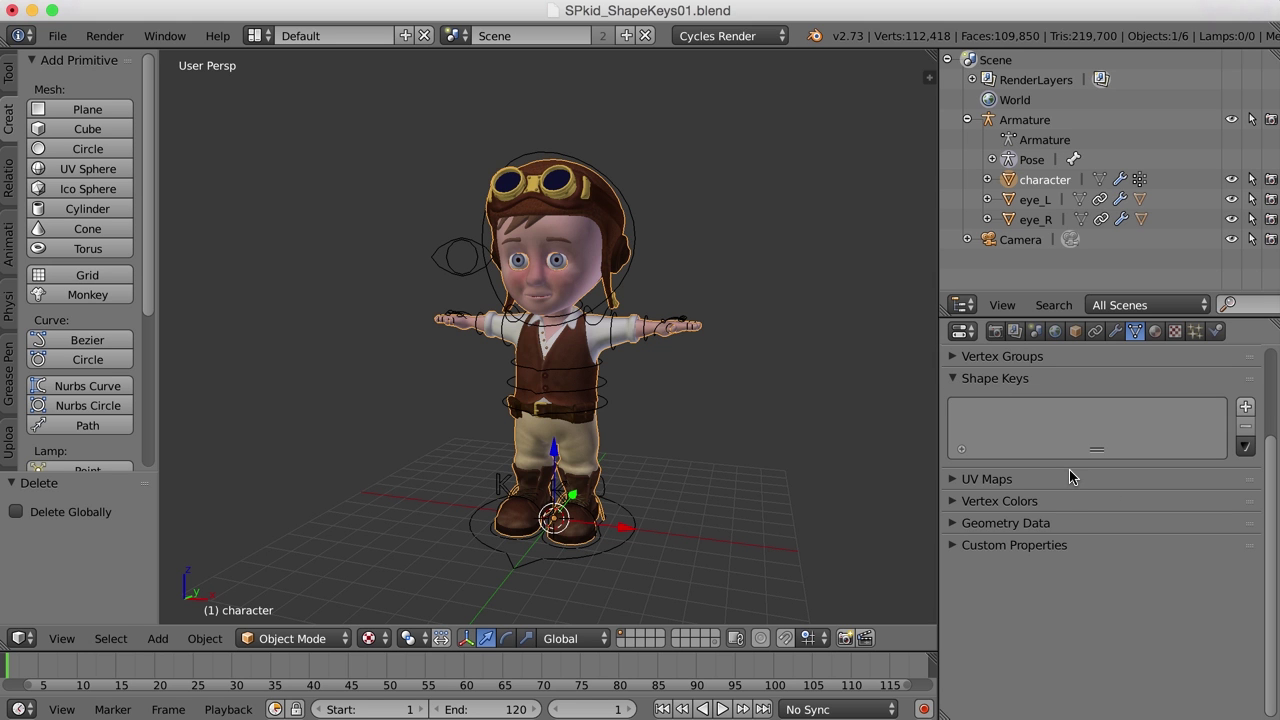
# Step: Add a Basis shape key to the character and a second shape key named browUp_L
pyautogui.scroll(2, 760, 403)
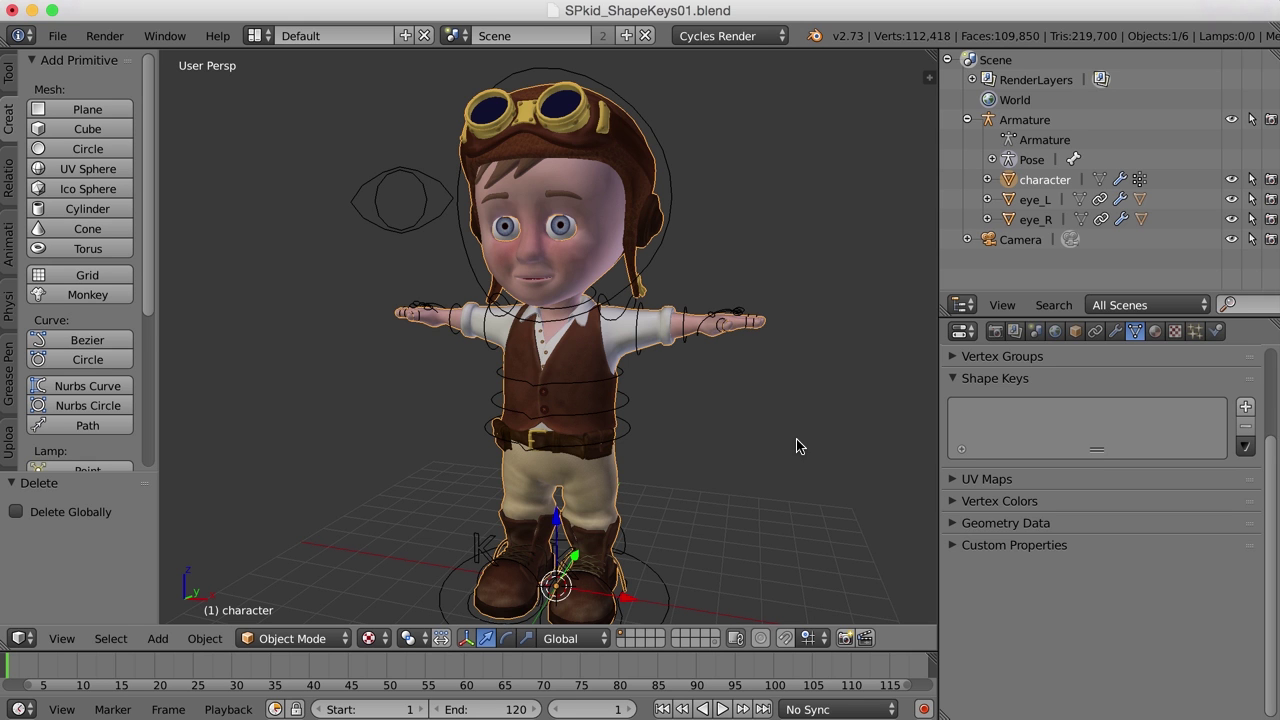
pyautogui.click(1245, 410)
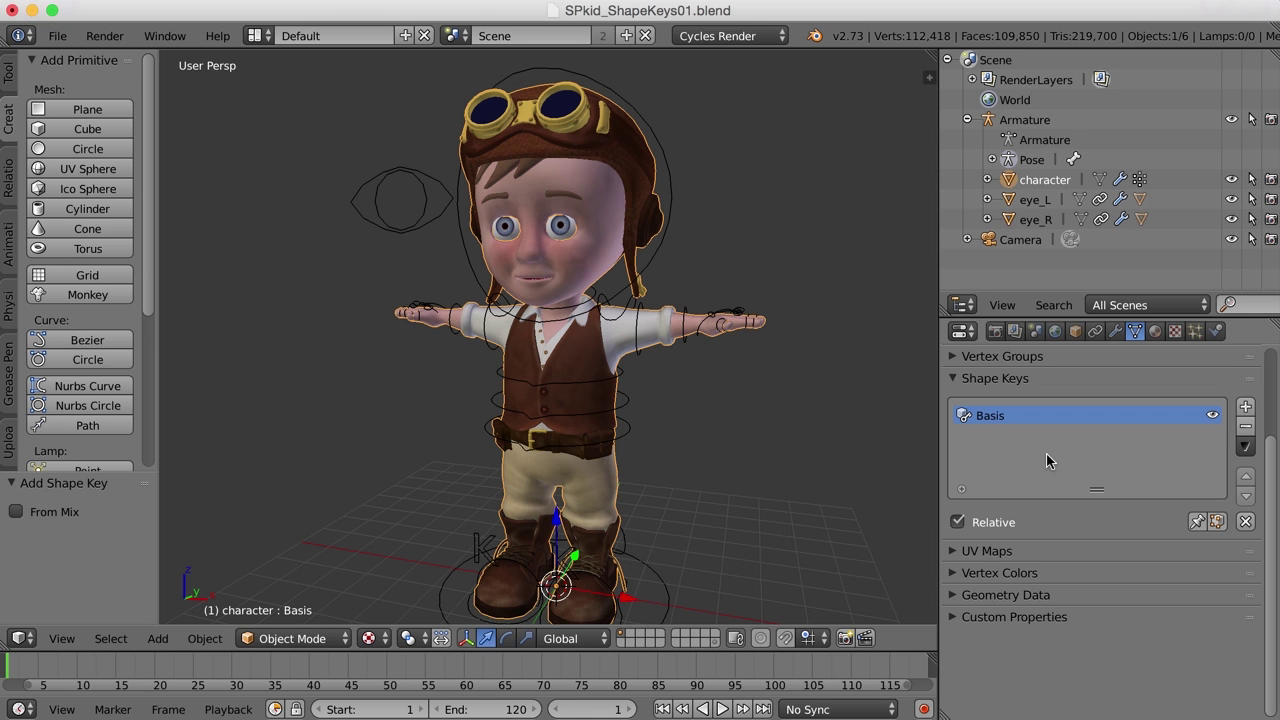
pyautogui.click(1245, 410)
pyautogui.doubleClick(997, 436)
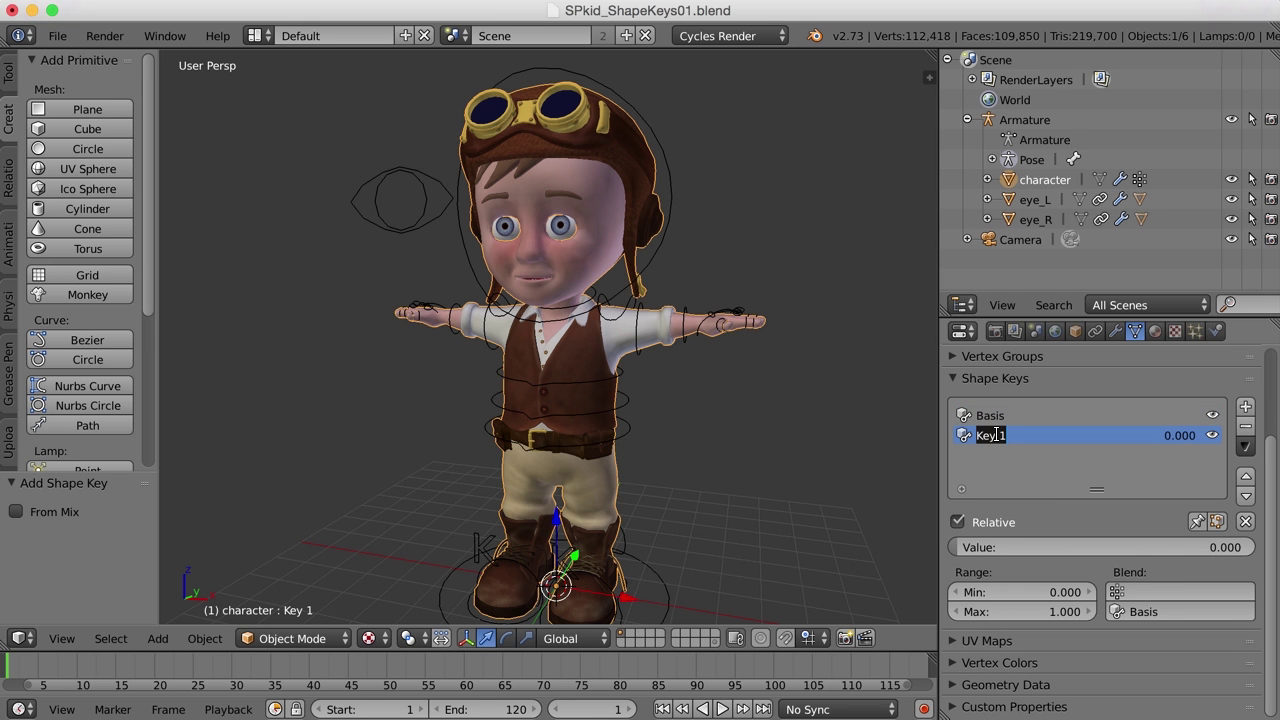
pyautogui.write('browUp')
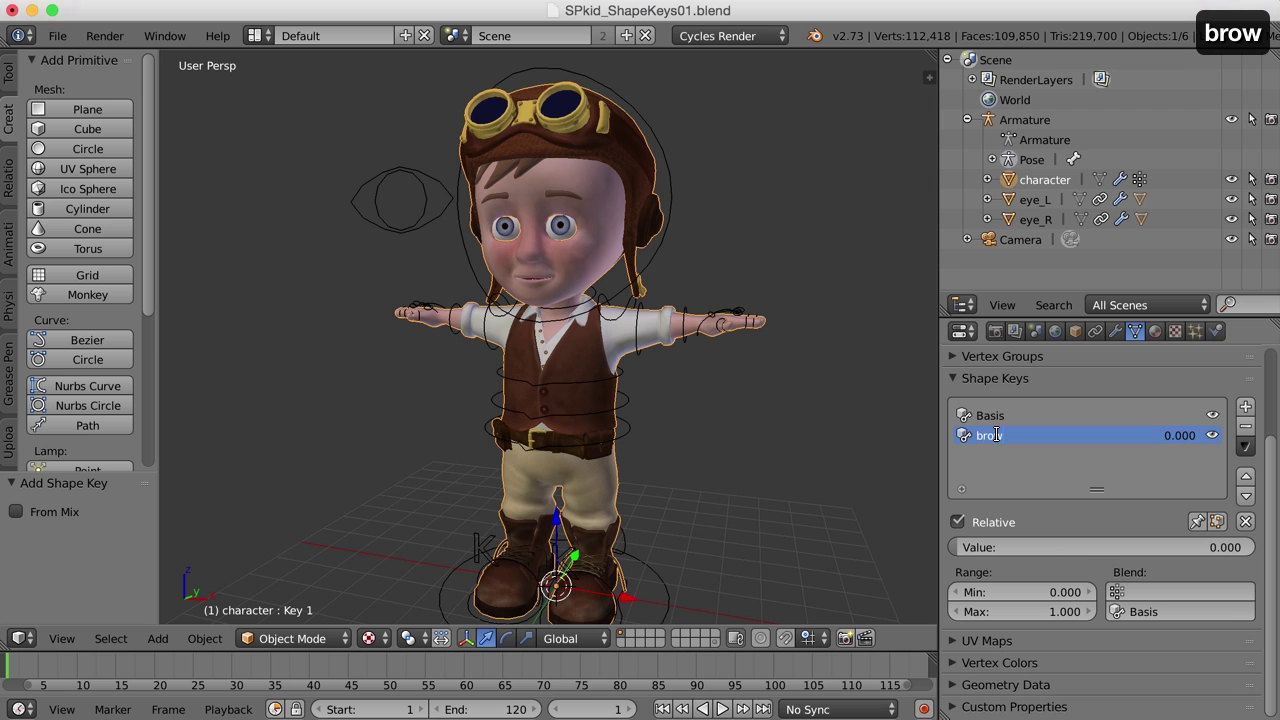
pyautogui.write('_L')
pyautogui.press('Return')
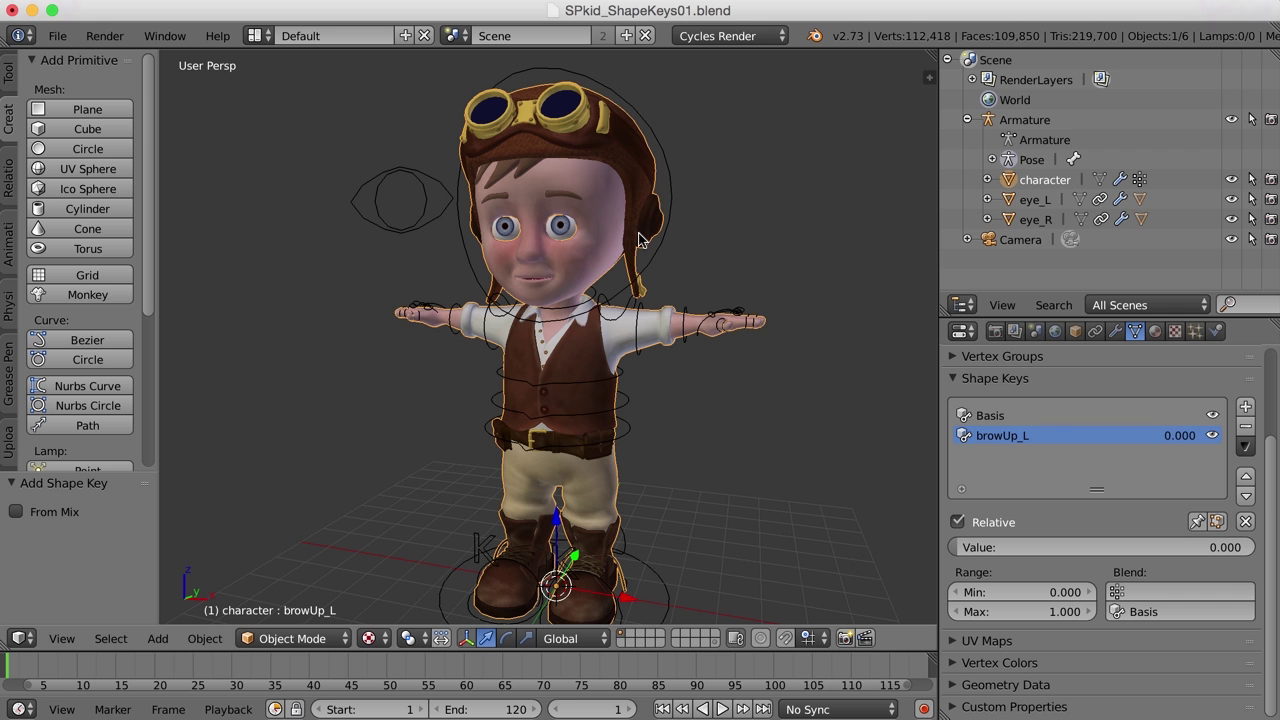
# Step: Enter Edit Mode on the browUp_L shape key and select only the character's linked left eyebrow geometry
pyautogui.press('Tab')
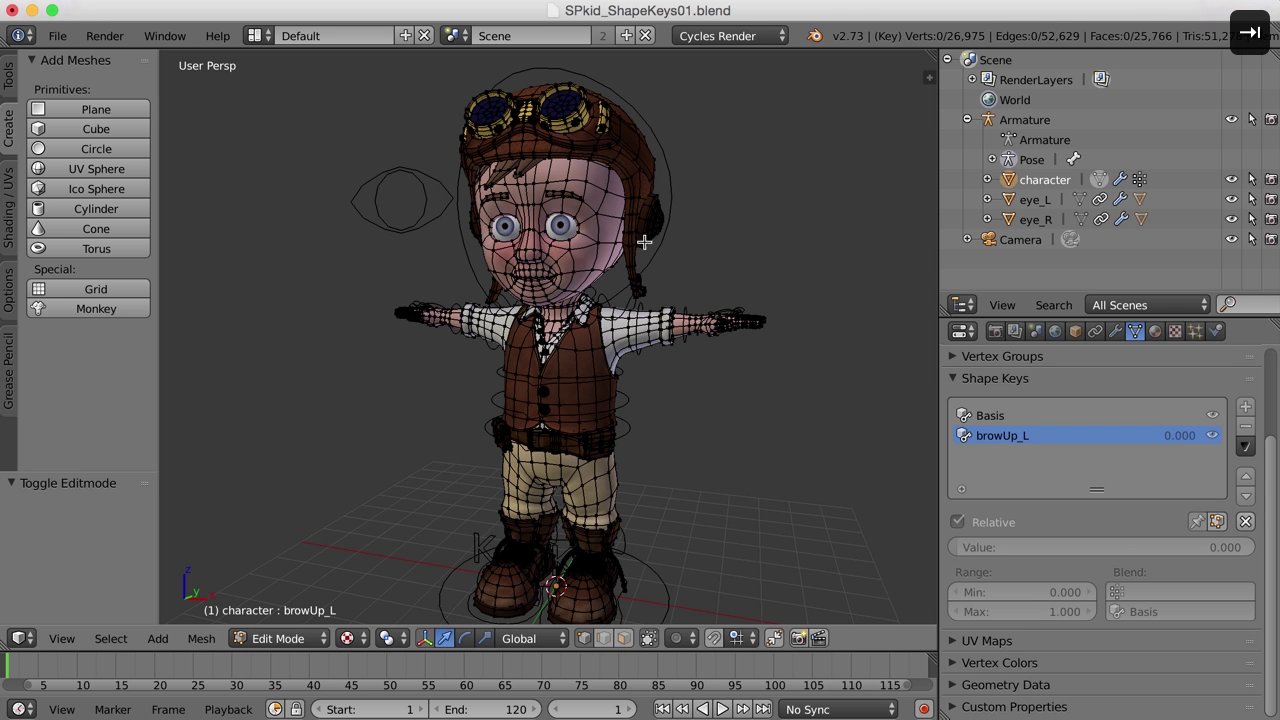
pyautogui.rightClick(562, 195)
pyautogui.press('KP_Decimal')
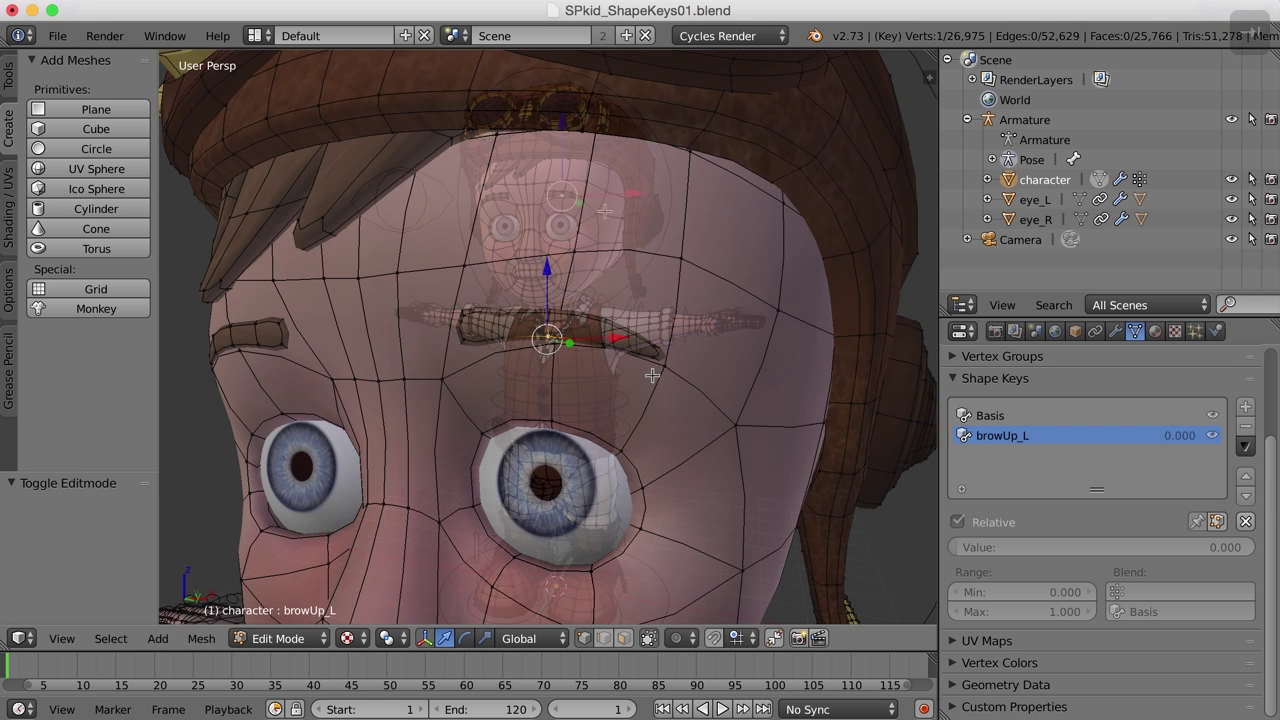
pyautogui.scroll(-2, 681, 277)
pyautogui.scroll(-2, 674, 334)
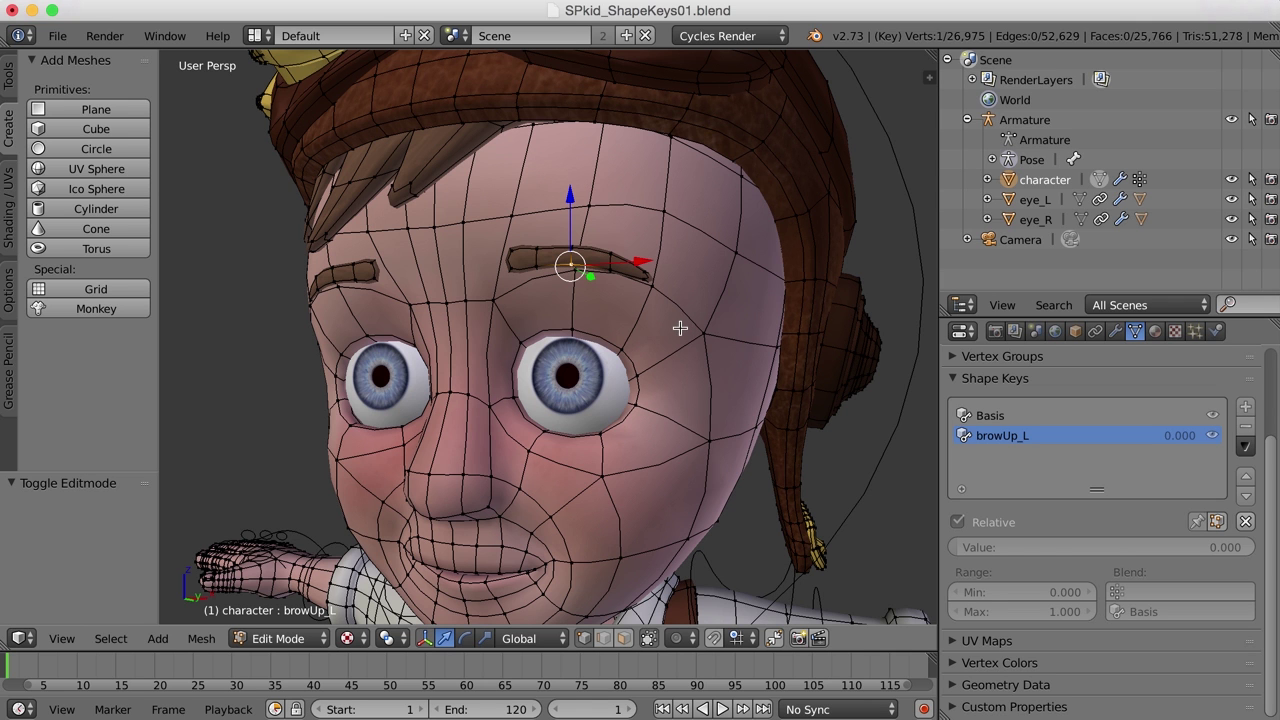
pyautogui.press('a')
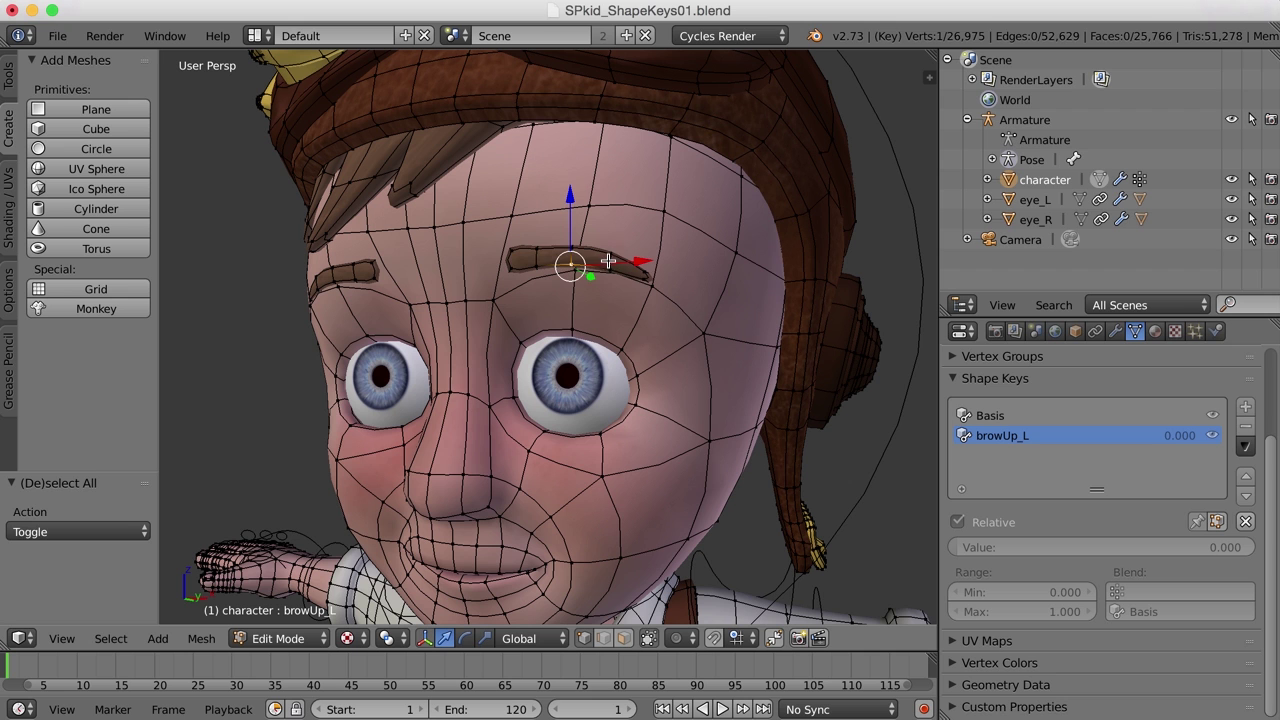
pyautogui.press('l')
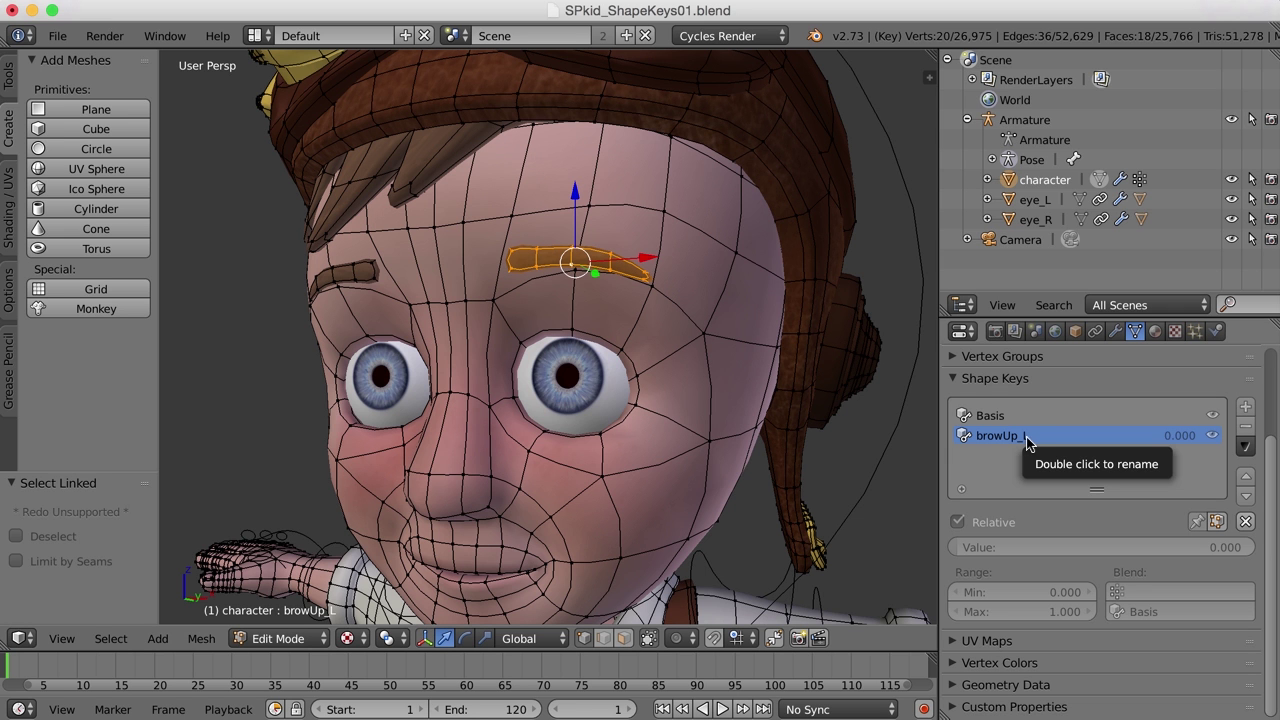
# Step: Raise the left eyebrow about 0.104 along Z and pull it forward off the forehead about -0.038 along Y
pyautogui.moveTo(779, 362); pyautogui.dragTo(700, 385, button='middle')
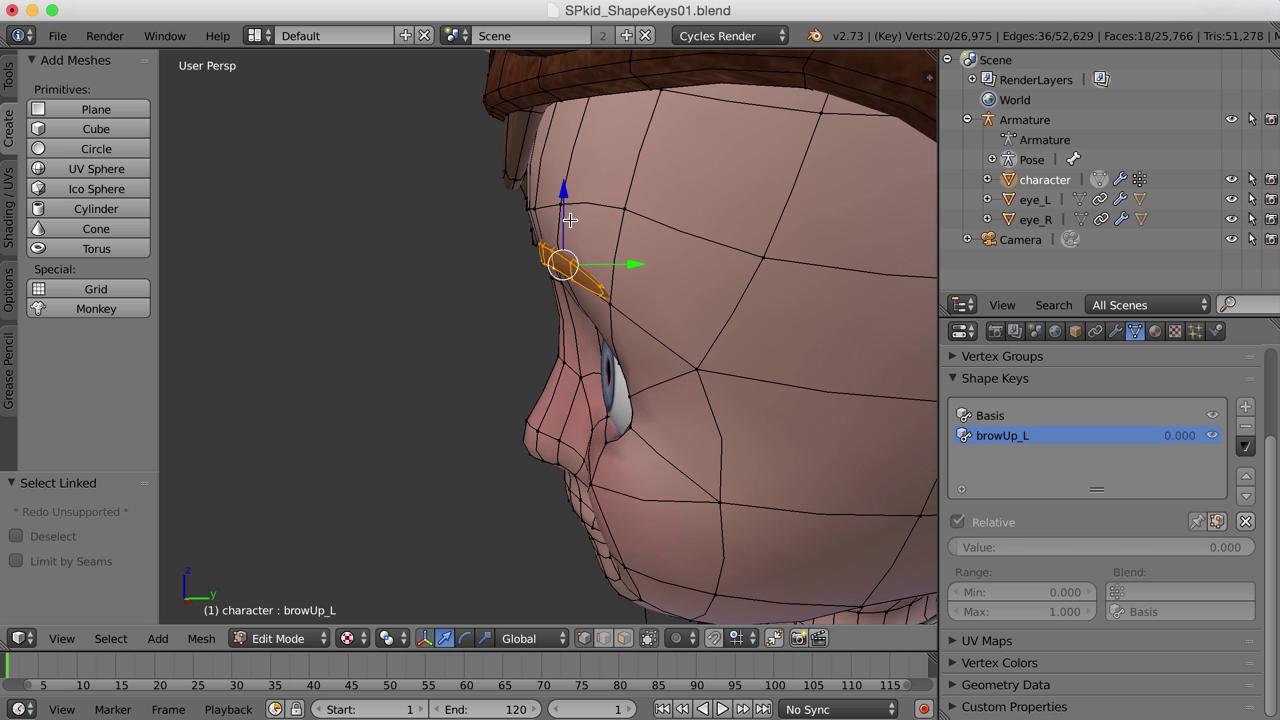
pyautogui.moveTo(566, 189); pyautogui.dragTo(567, 164)
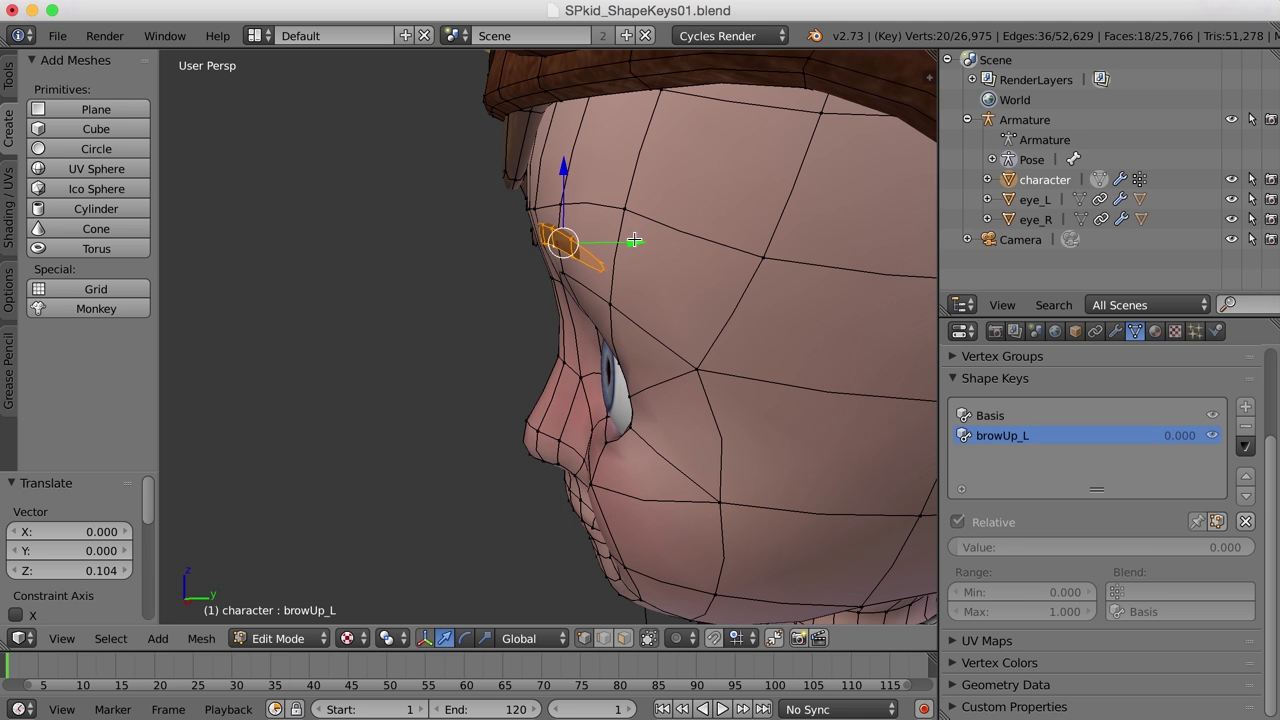
pyautogui.moveTo(638, 241); pyautogui.dragTo(630, 248)
pyautogui.moveTo(630, 248); pyautogui.dragTo(660, 283, button='middle')
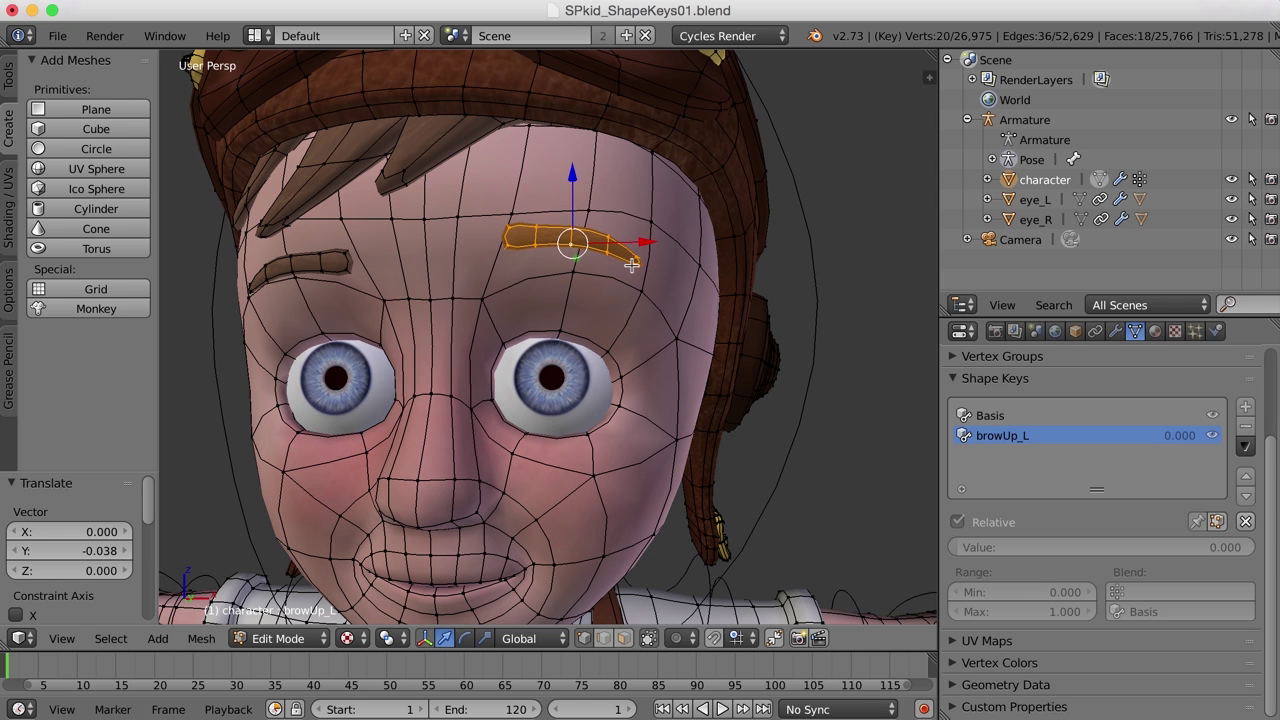
# Step: Arch the left eyebrow by raising its middle edge loop about 0.047 along Z and adjusting the loops beside it
pyautogui.keyDown('alt'); pyautogui.rightClick(572, 236); pyautogui.keyUp('alt')
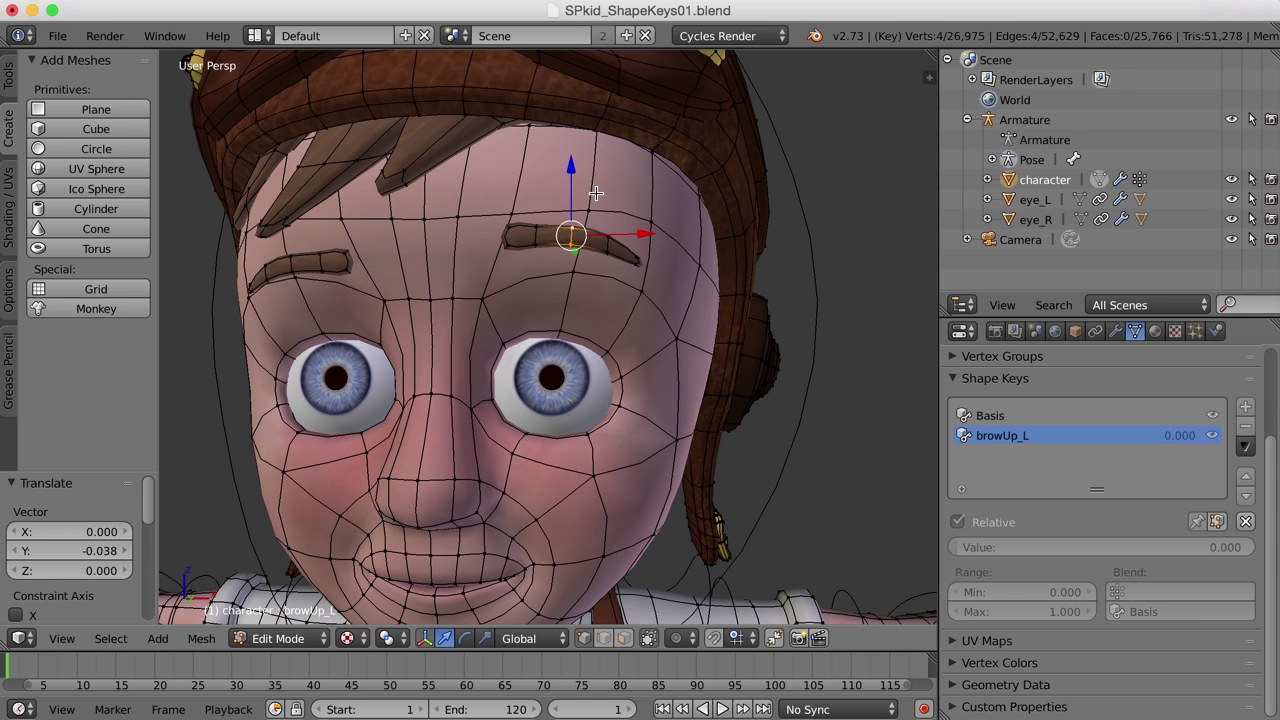
pyautogui.moveTo(572, 166); pyautogui.dragTo(577, 158)
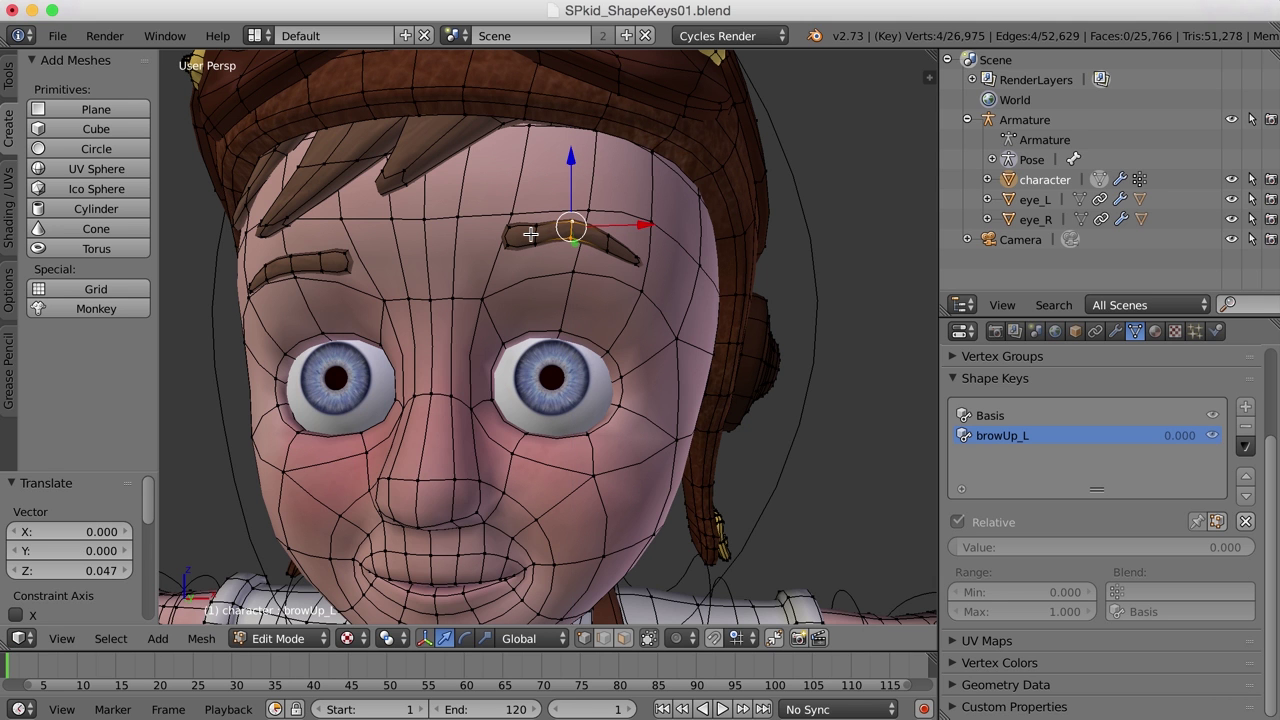
pyautogui.rightClick(535, 233)
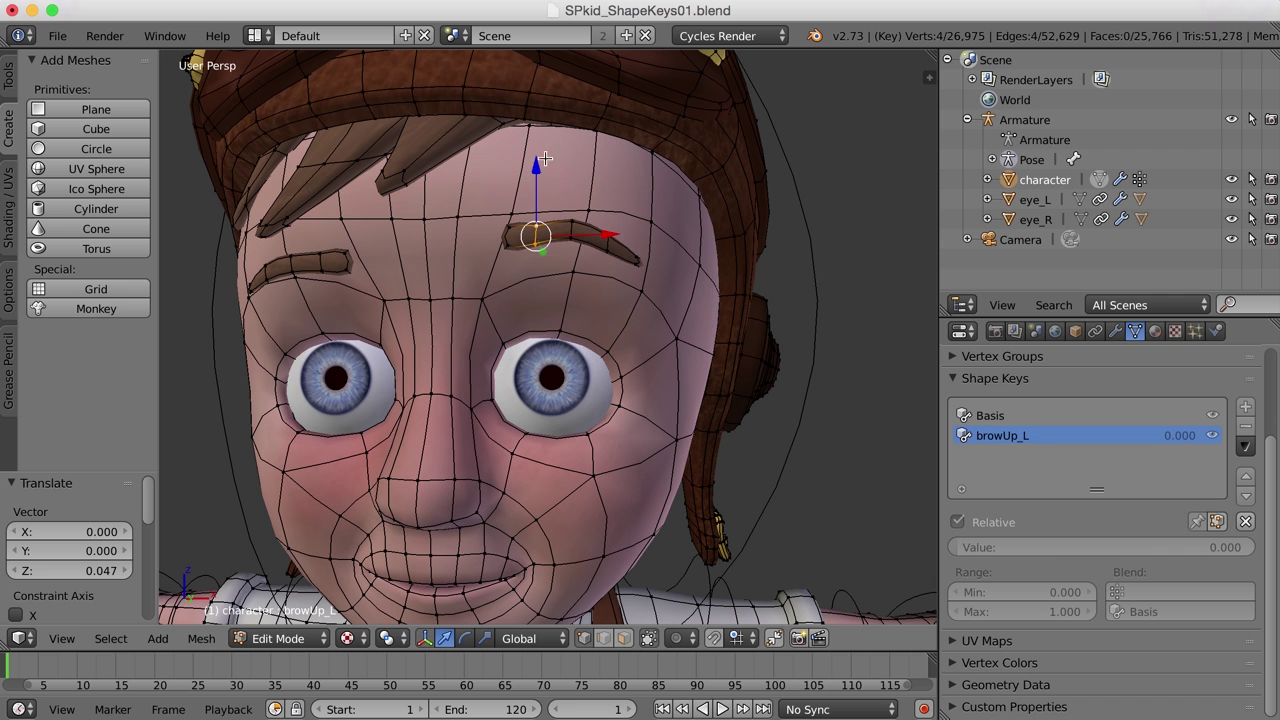
pyautogui.click(538, 169)
pyautogui.rightClick(610, 232)
# Step: Raise the forehead vertices beside the left eyebrow's inner end about 0.05 along Z
pyautogui.moveTo(610, 232); pyautogui.dragTo(620, 272, button='middle')
pyautogui.keyDown('shift'); pyautogui.rightClick(624, 222); pyautogui.keyUp('shift')
pyautogui.press('g')
pyautogui.press('z')
pyautogui.click(571, 152)
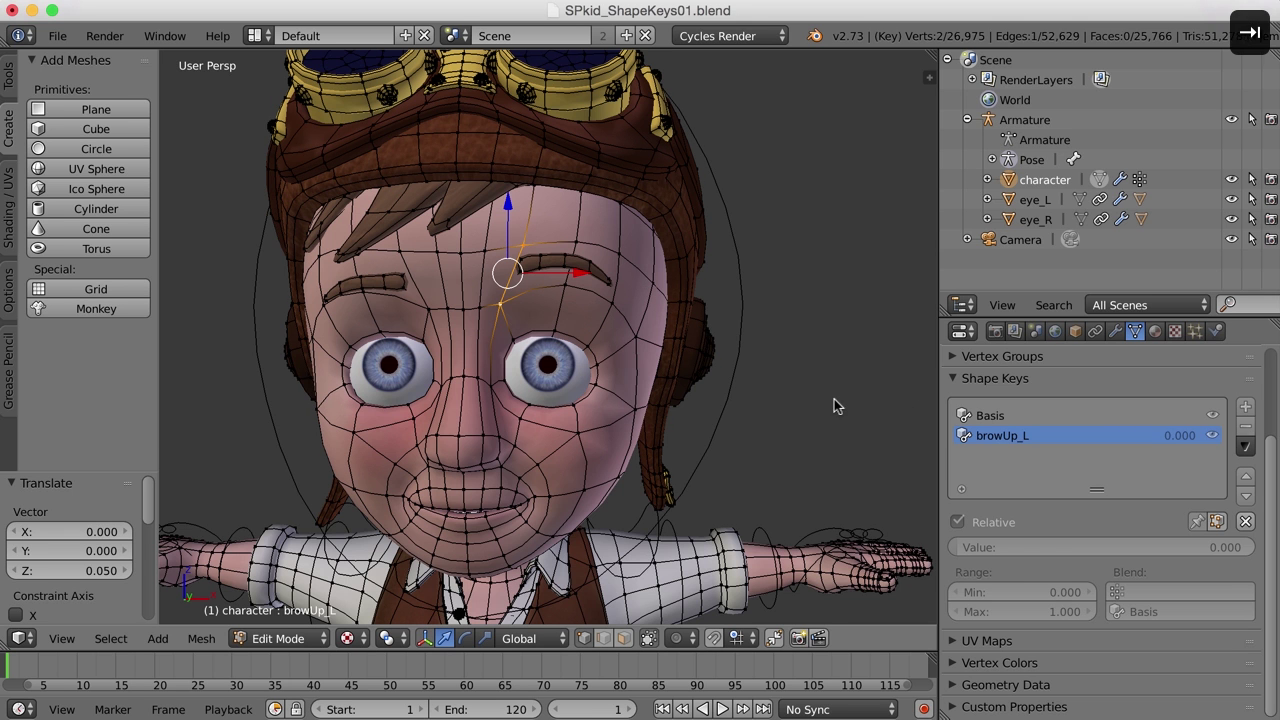
# Step: Preview the browUp_L deformation in Object Mode by varying the shape key's value and returning it to 0
pyautogui.press('Tab')
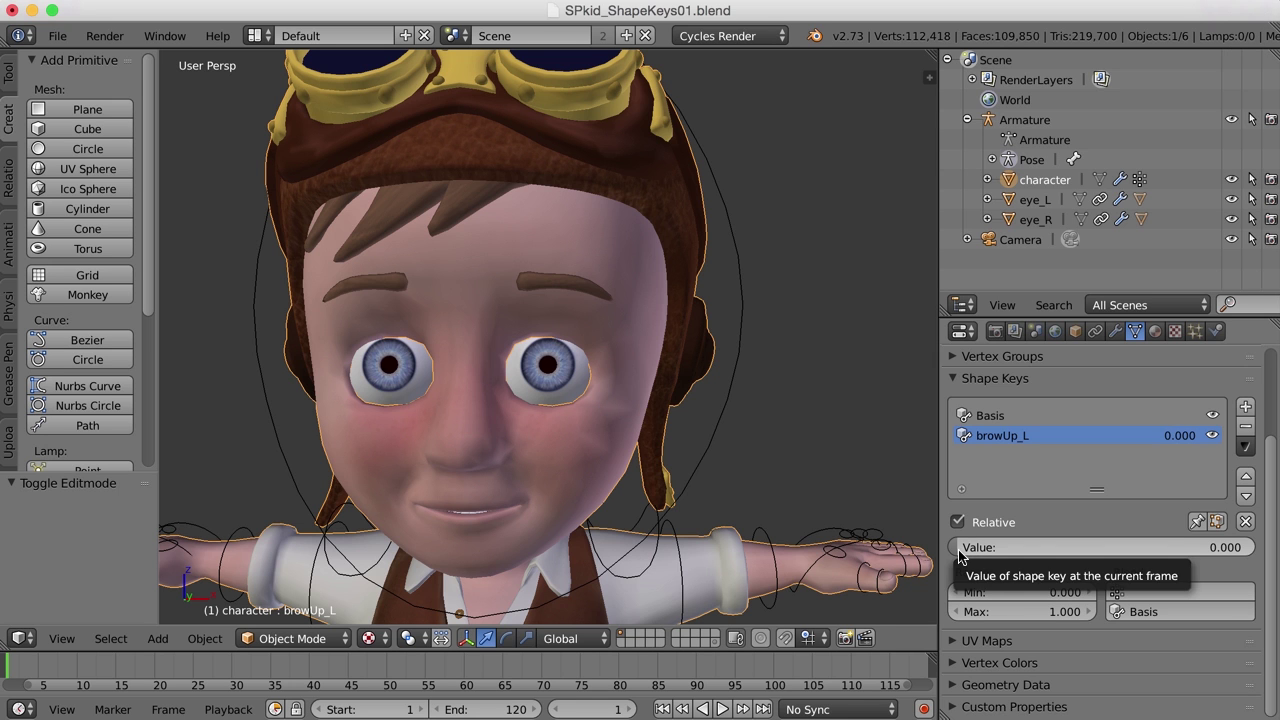
pyautogui.moveTo(958, 549)
pyautogui.mouseDown()
pyautogui.moveTo(1254, 549)
pyautogui.moveTo(956, 549)
pyautogui.mouseUp()
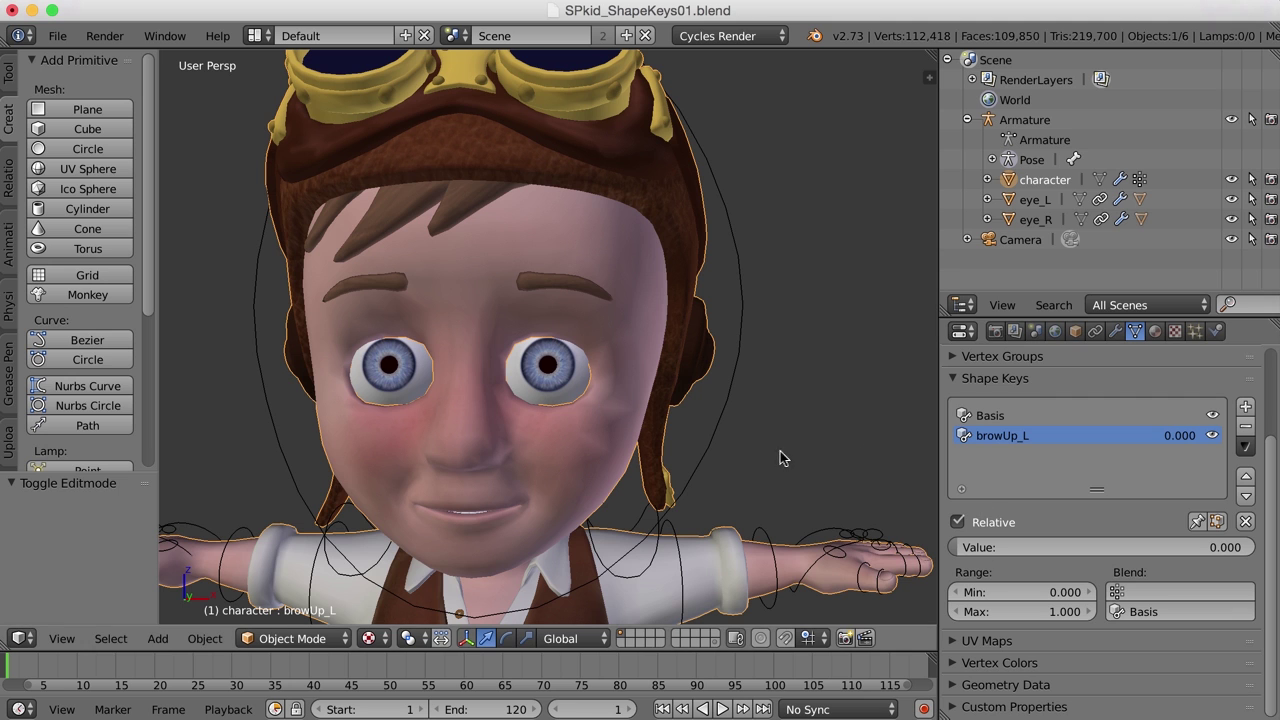
# Step: Reselect the whole left eyebrow in Edit Mode and raise it about 0.049 along Z
pyautogui.press('Tab')
pyautogui.hscroll(-10, 780, 440)
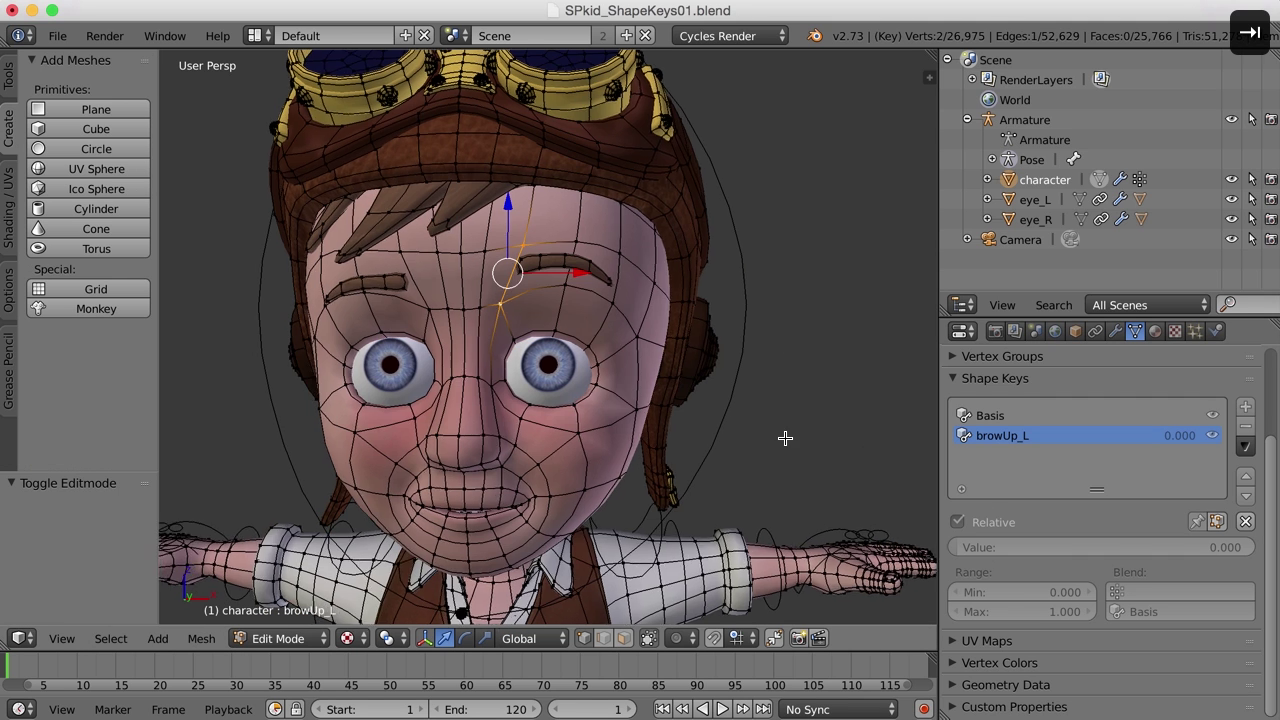
pyautogui.scroll(6, 757, 449)
pyautogui.hscroll(-3, 761, 445)
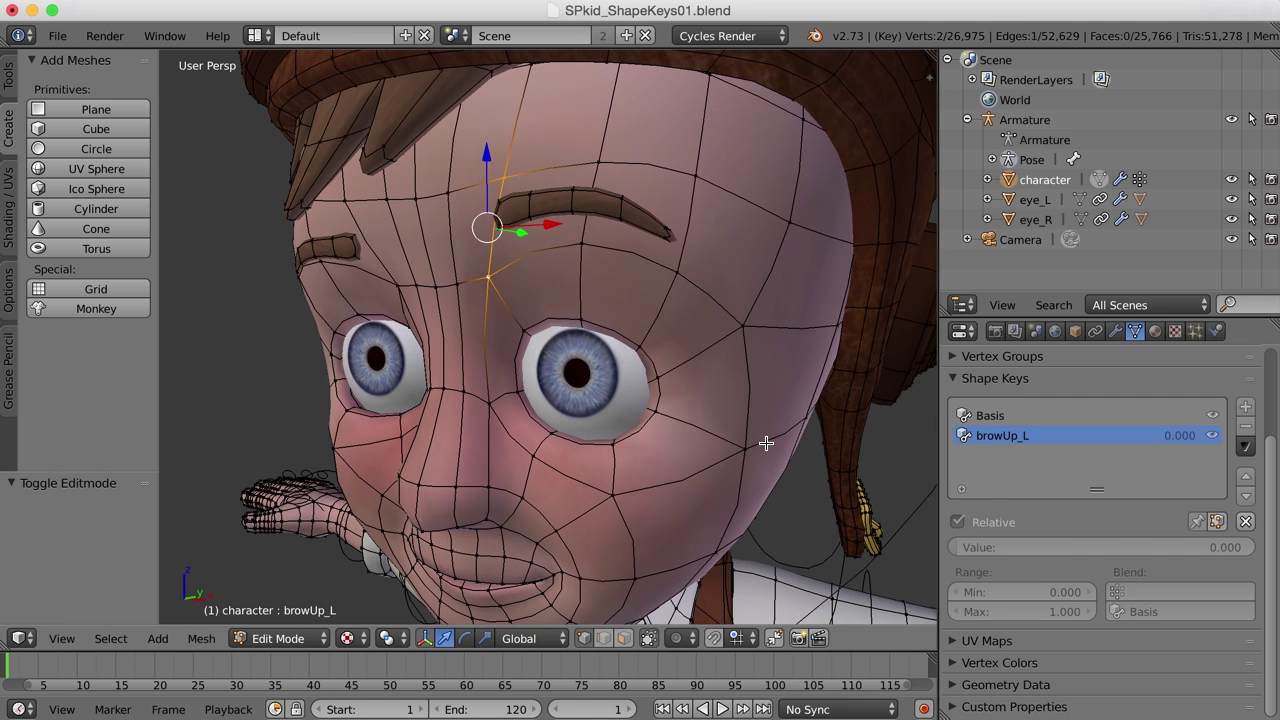
pyautogui.press('a')
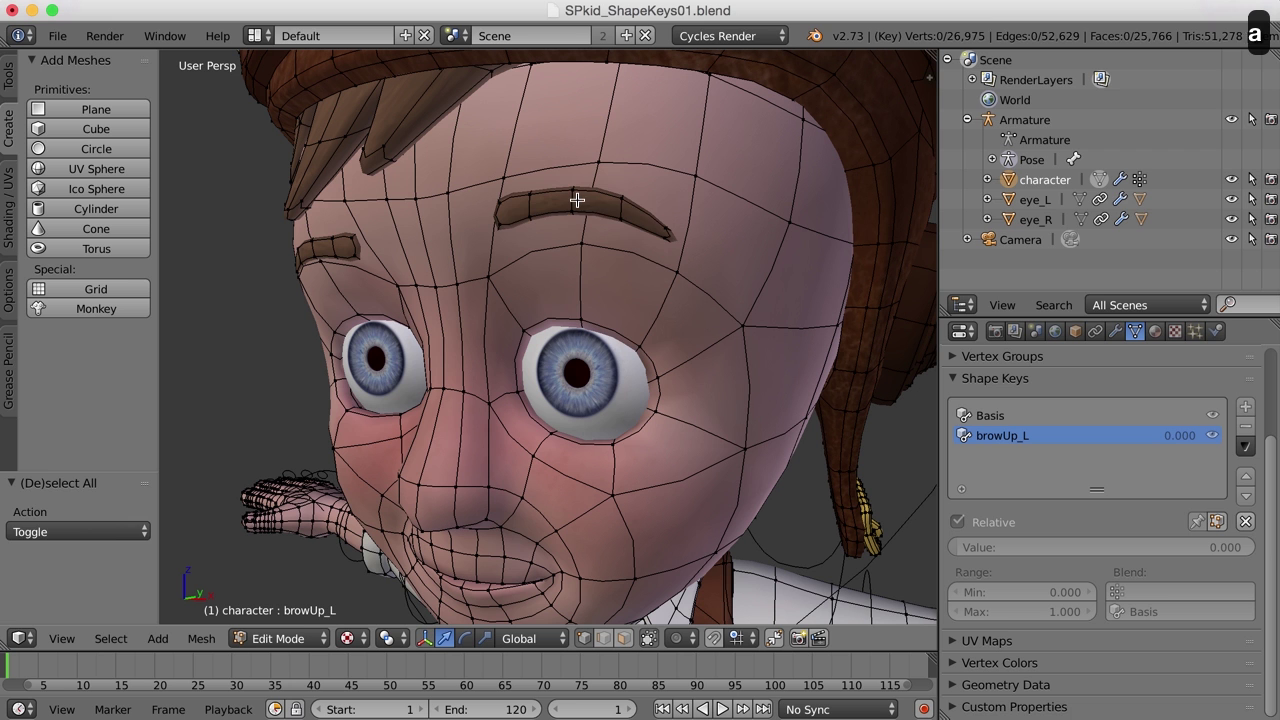
pyautogui.press('l')
pyautogui.moveTo(577, 141); pyautogui.dragTo(581, 128)
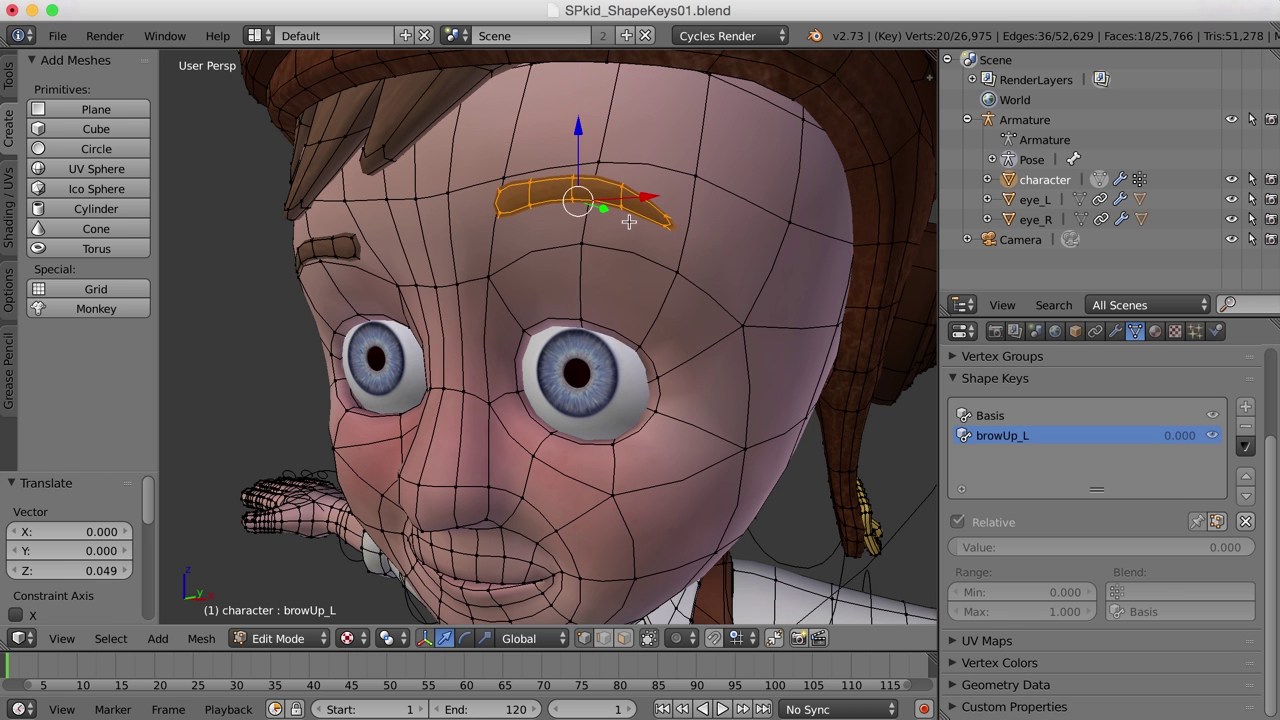
# Step: Select forehead edges around the left eyebrow in Edge select mode, clear the selection and return to Object Mode
pyautogui.hscroll(-3, 629, 221)
pyautogui.hotkey('ctrl', 'Tab')
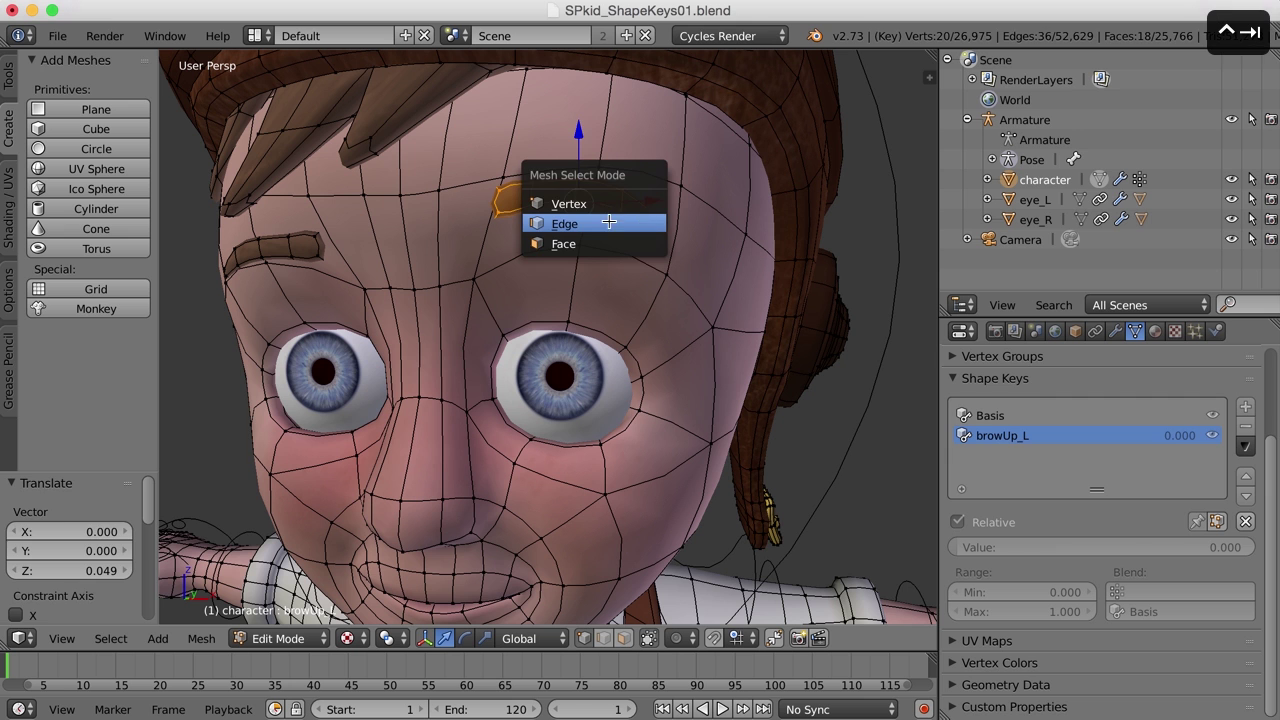
pyautogui.click(609, 222)
pyautogui.rightClick(585, 226)
pyautogui.keyDown('shift'); pyautogui.rightClick(486, 241); pyautogui.keyUp('shift')
pyautogui.moveTo(714, 263); pyautogui.dragTo(622, 290, button='middle')
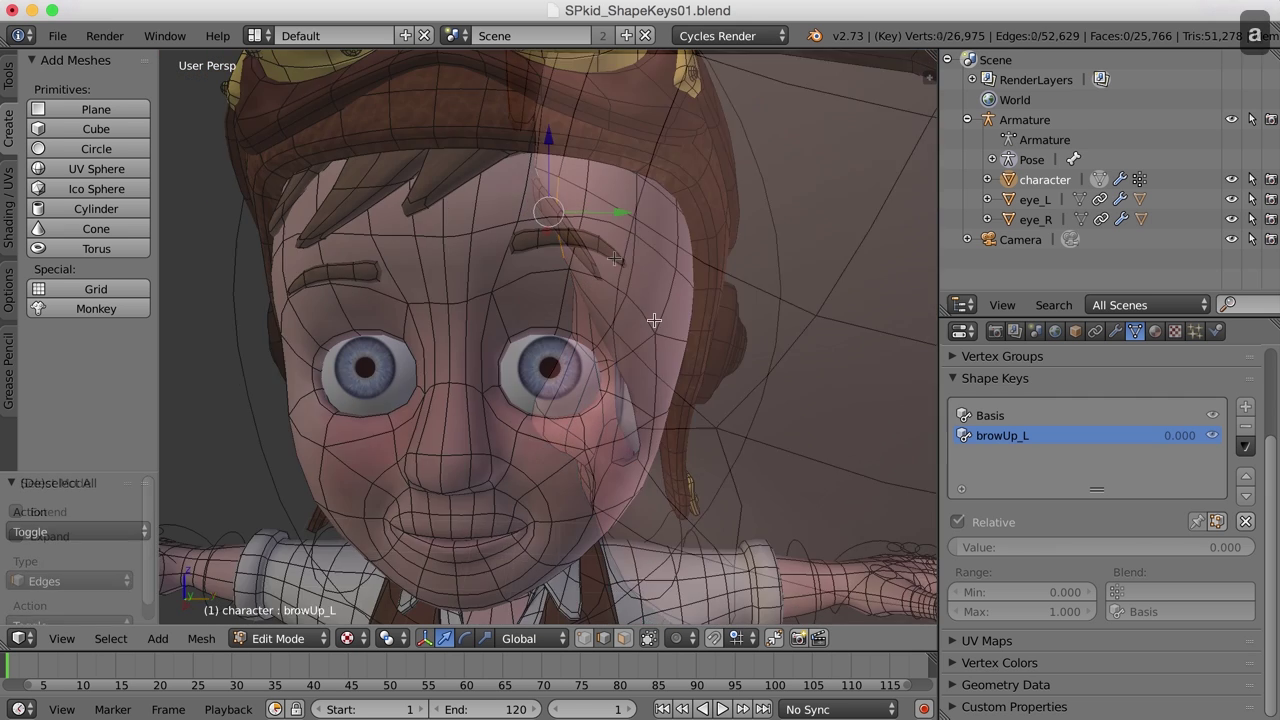
pyautogui.press('a')
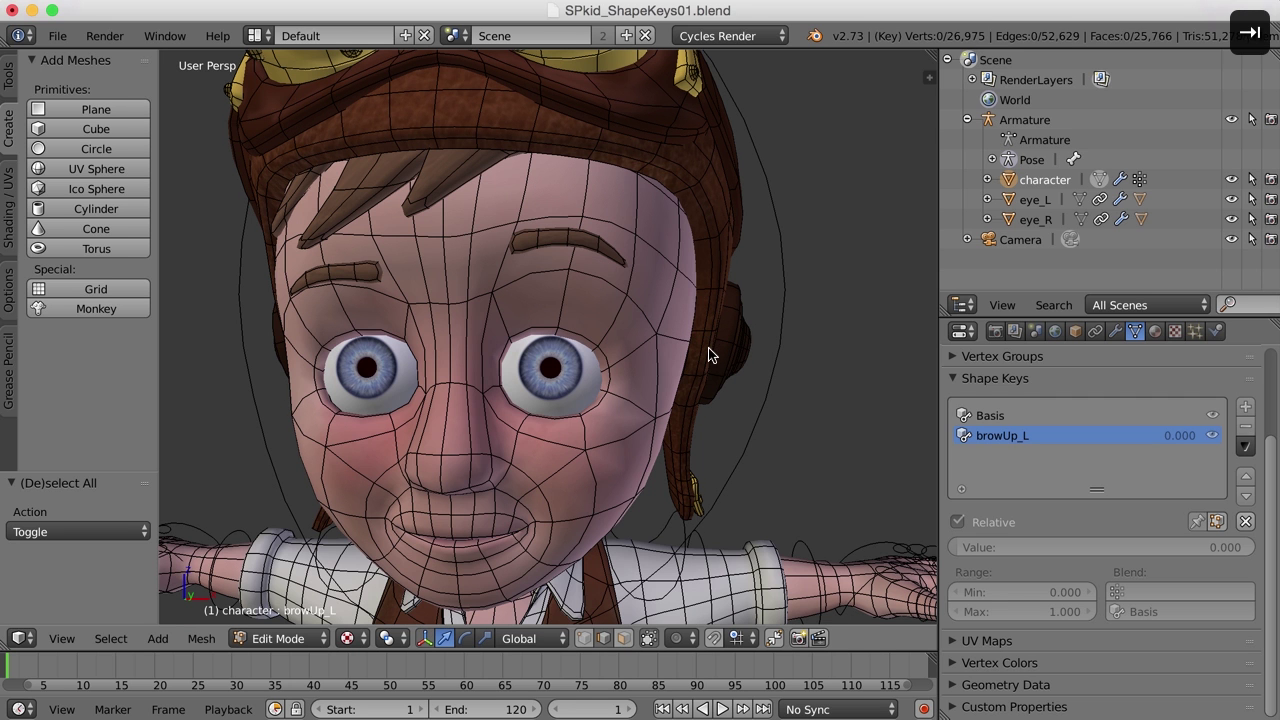
pyautogui.press('Tab')
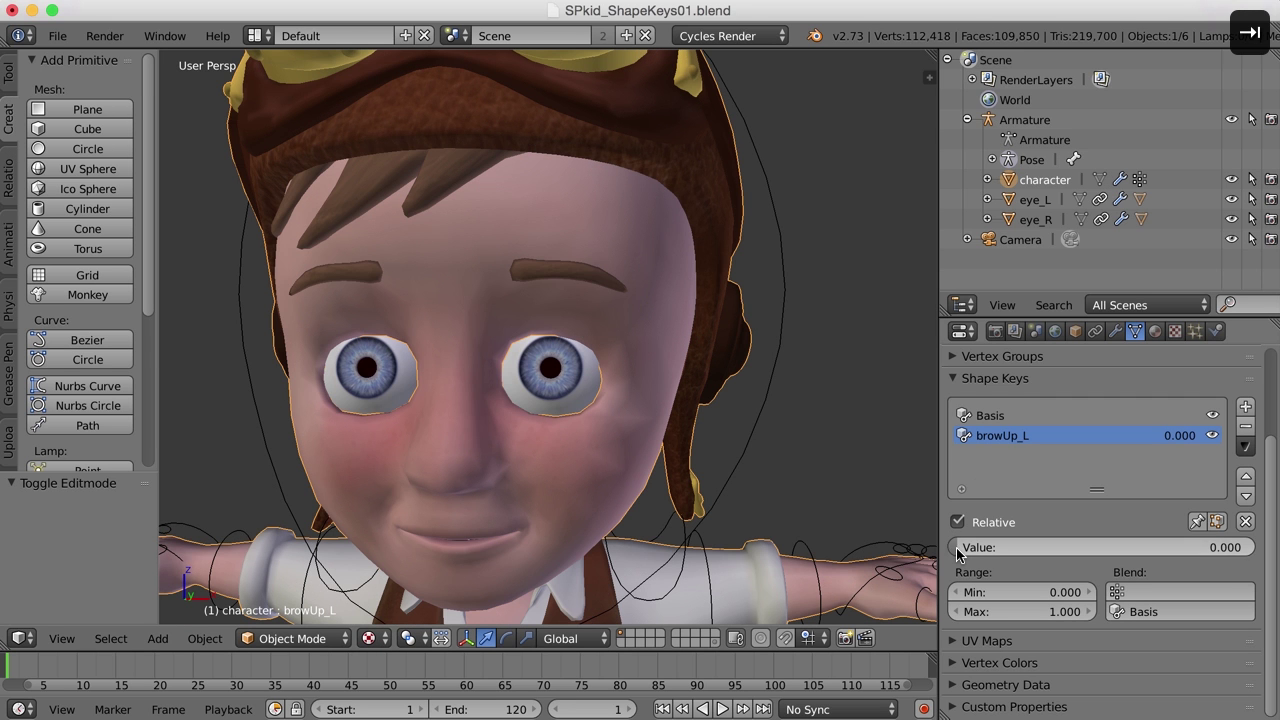
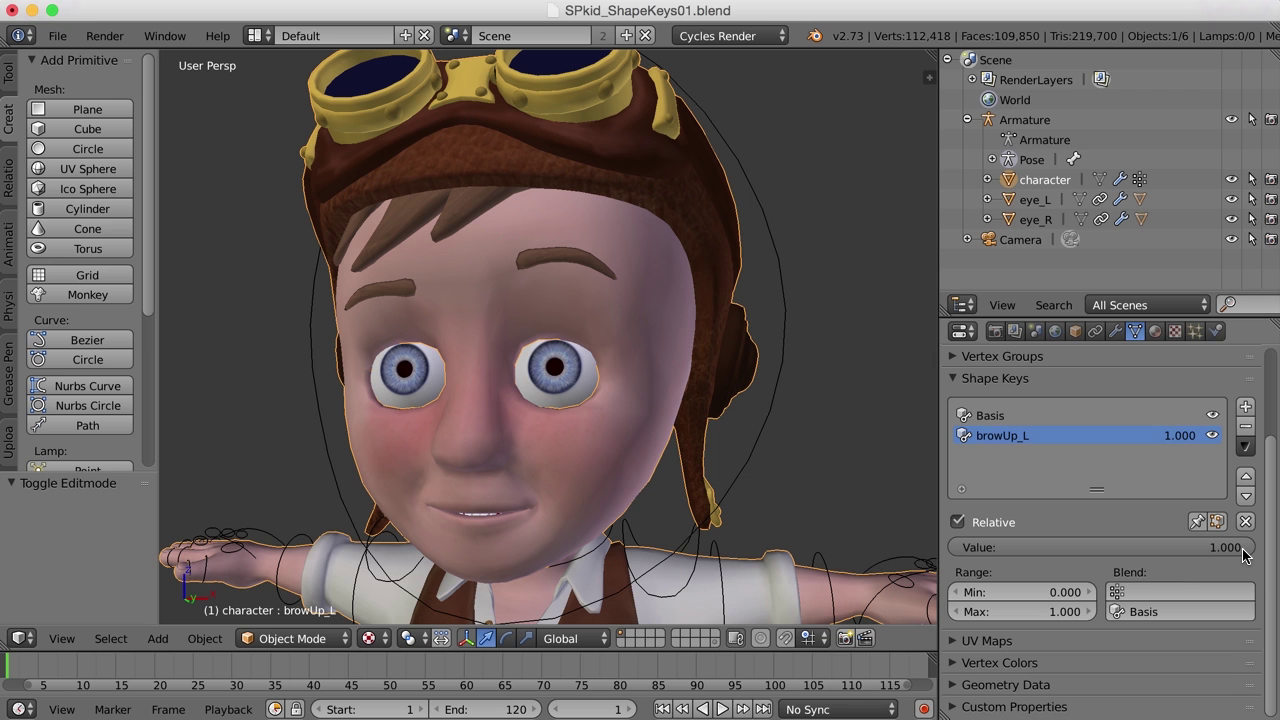
# Step: Create a shape key from the current mix, name it browUp_R, and return browUp_L's value to 0
pyautogui.click(1245, 448)
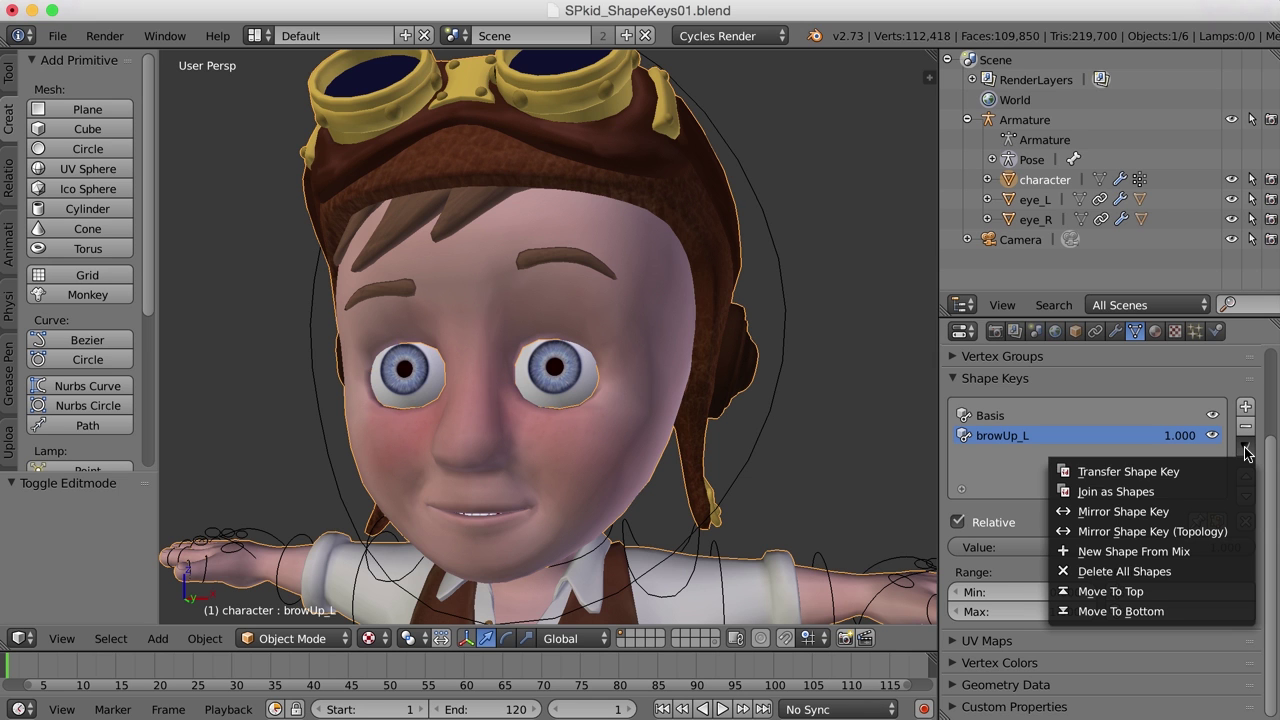
pyautogui.click(1200, 553)
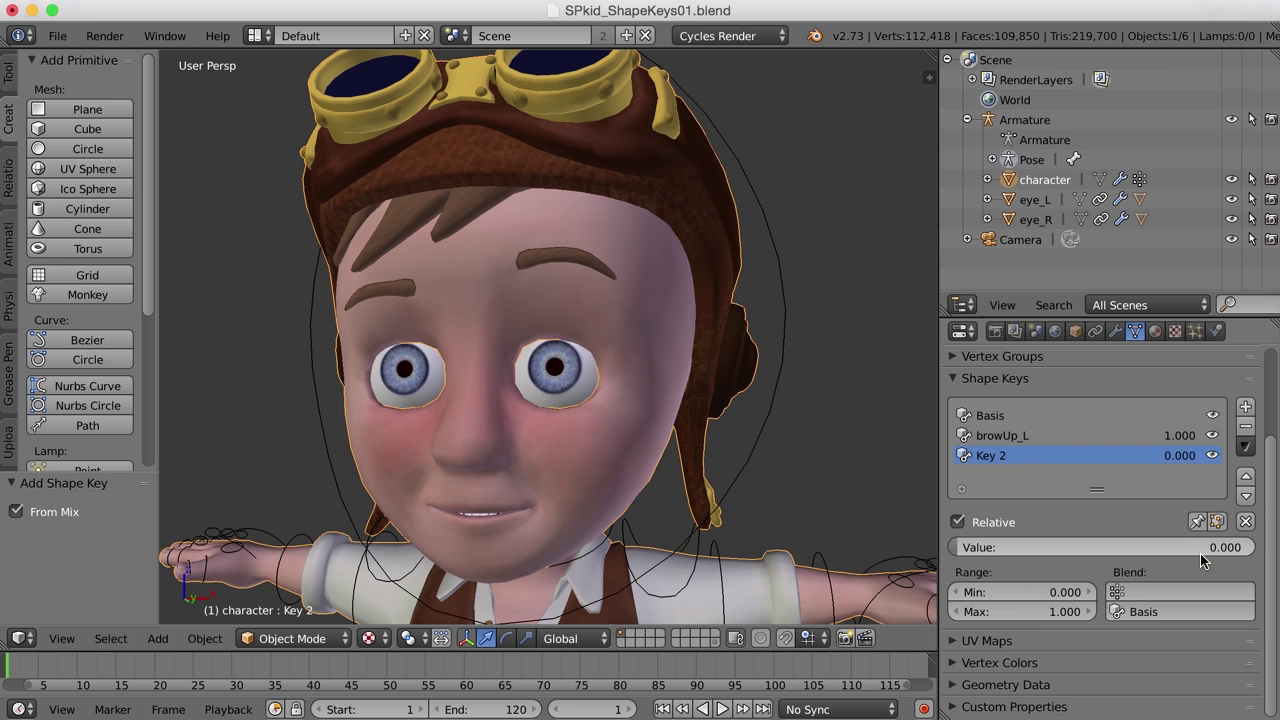
pyautogui.doubleClick(1001, 456)
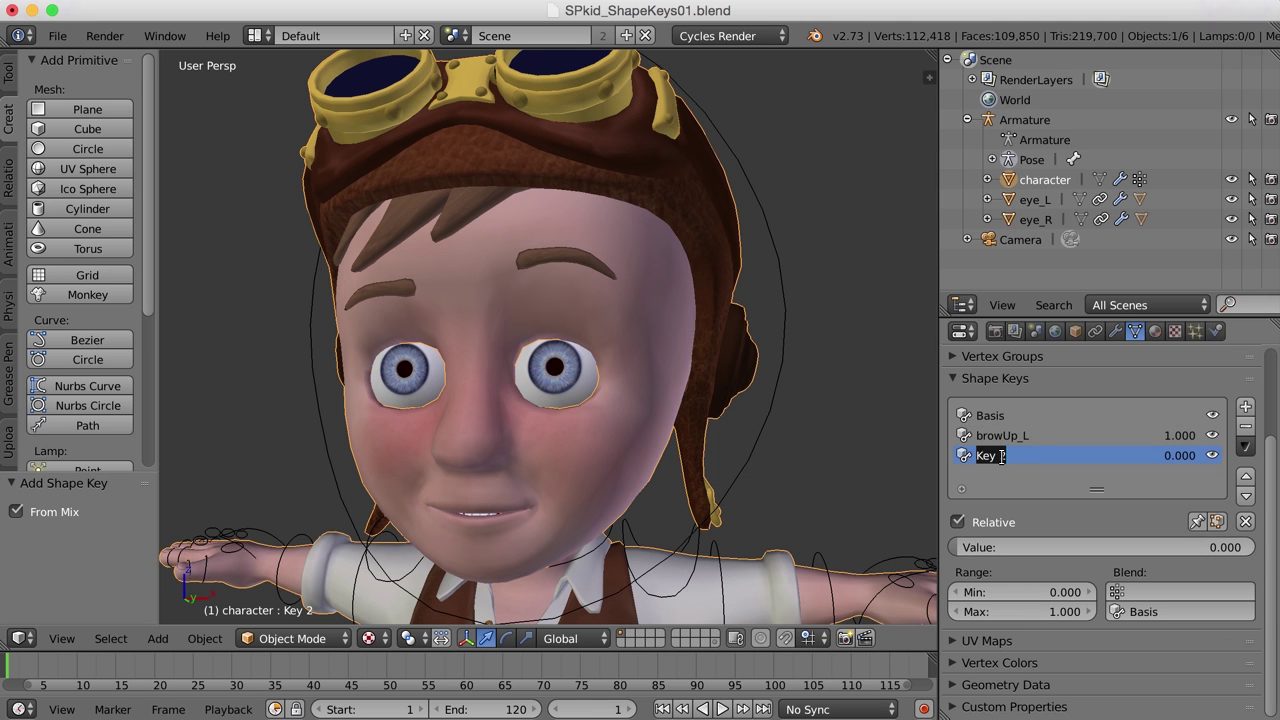
pyautogui.write('browUp')
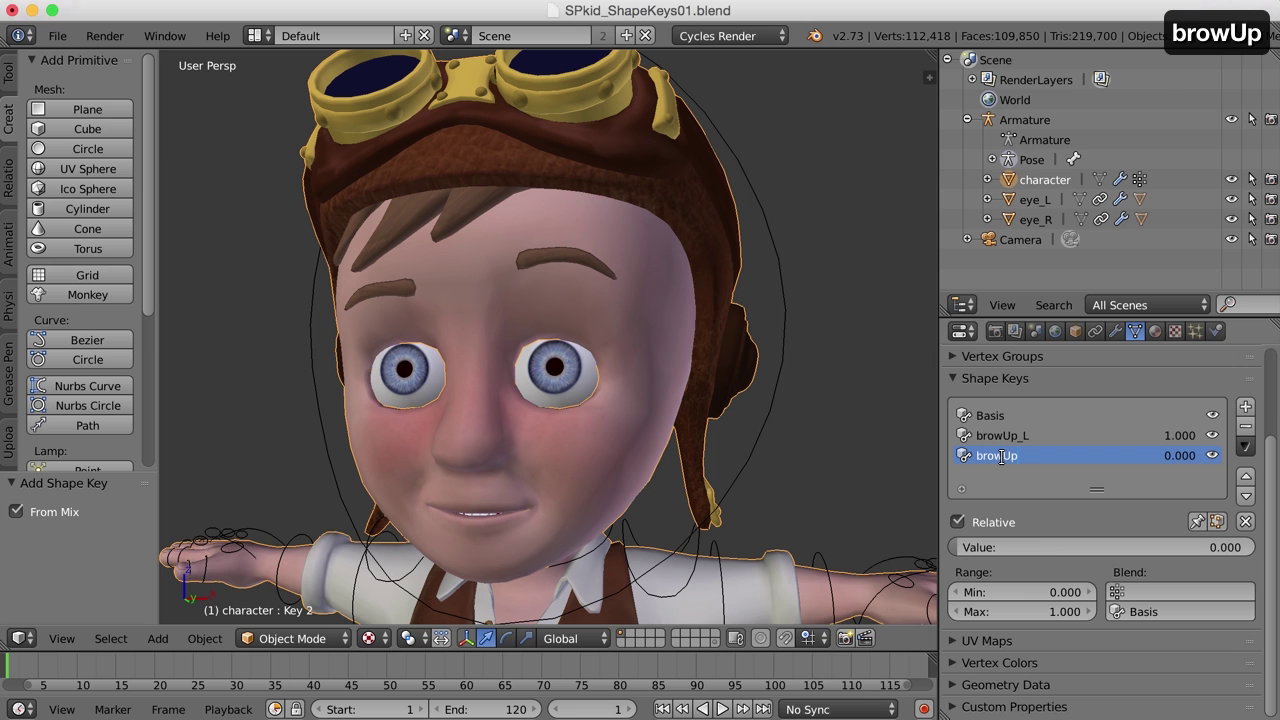
pyautogui.write('_R')
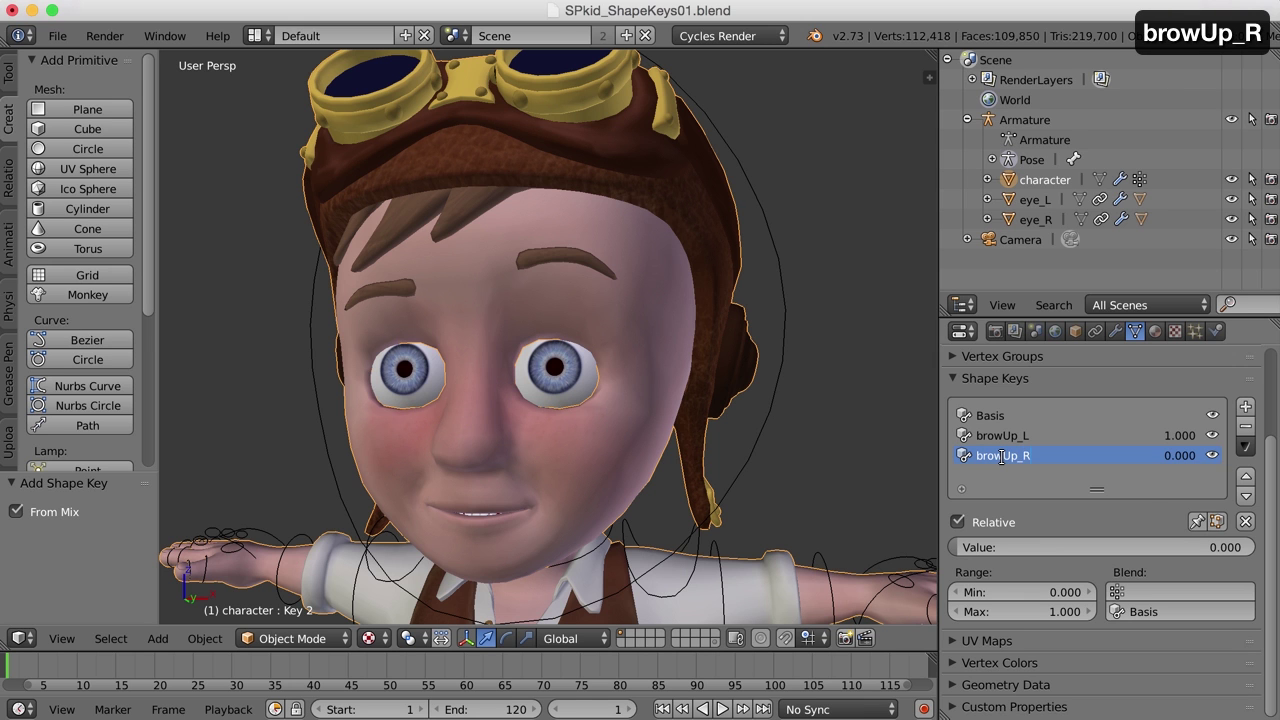
pyautogui.press('Return')
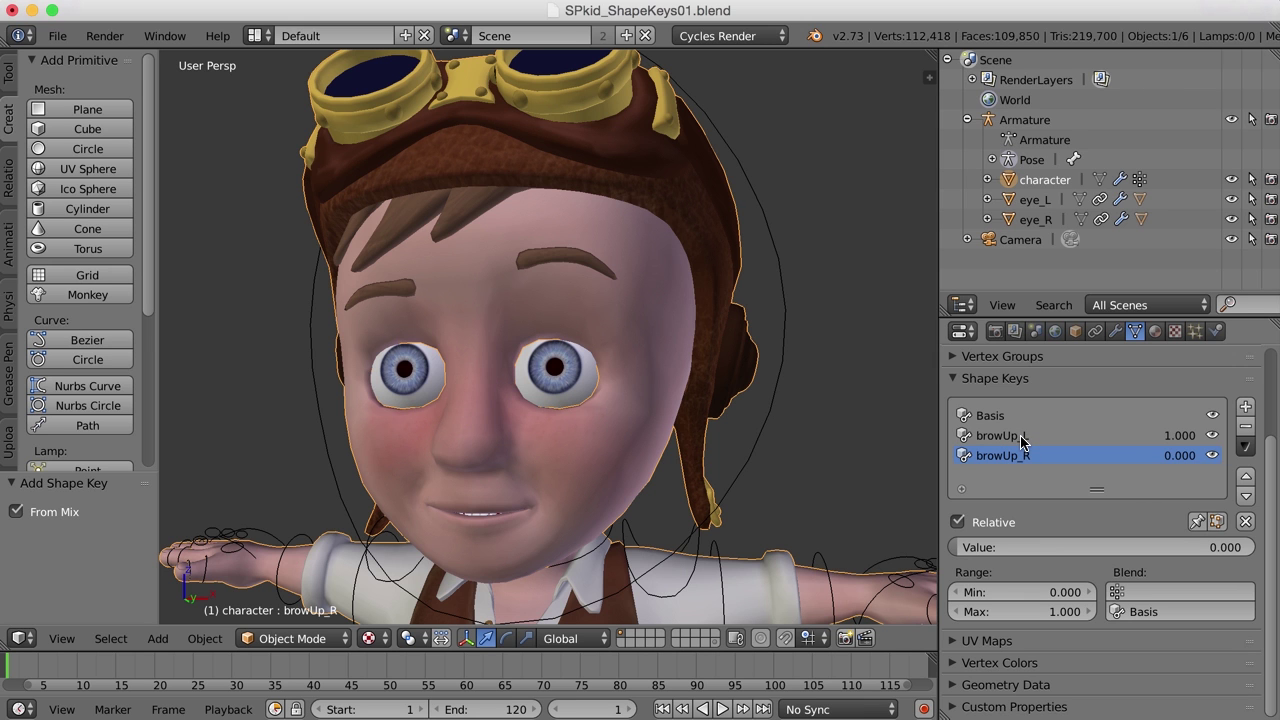
pyautogui.click(1022, 437)
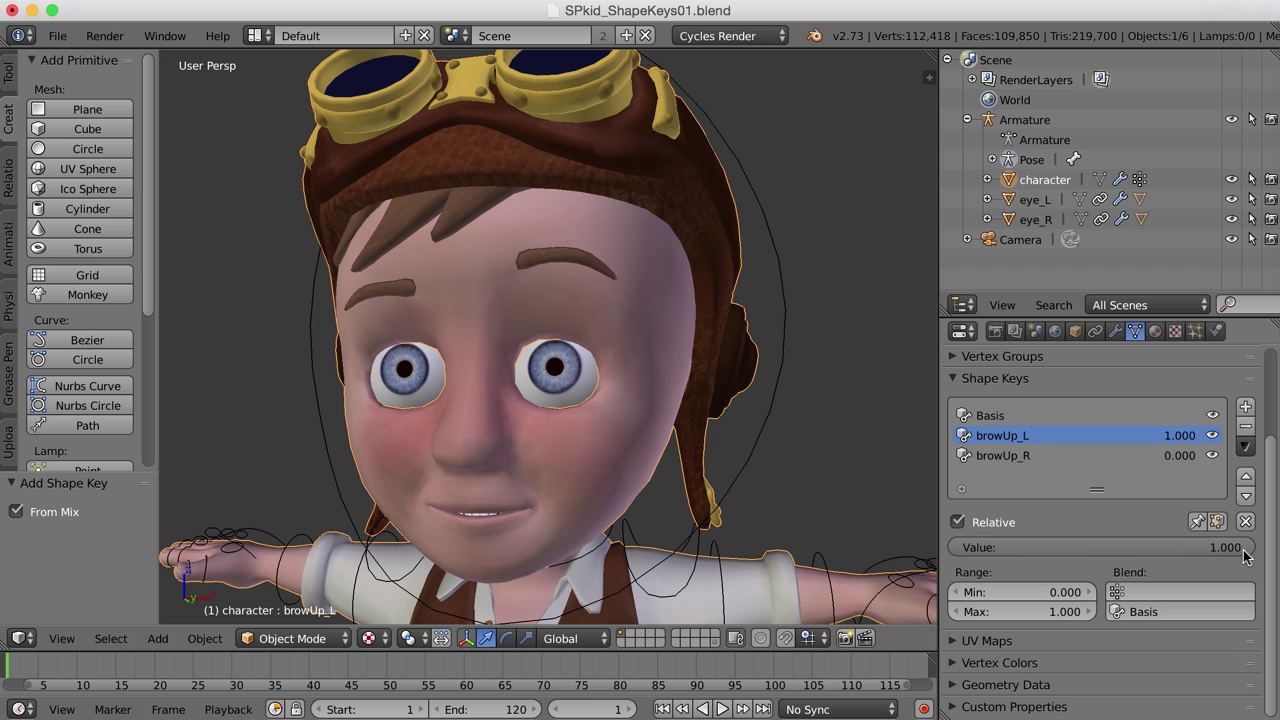
pyautogui.moveTo(1250, 553); pyautogui.dragTo(950, 553)
# Step: Mirror the browUp_R shape key without topology mirroring and preview it by varying its value, ending at 0
pyautogui.click(1031, 456)
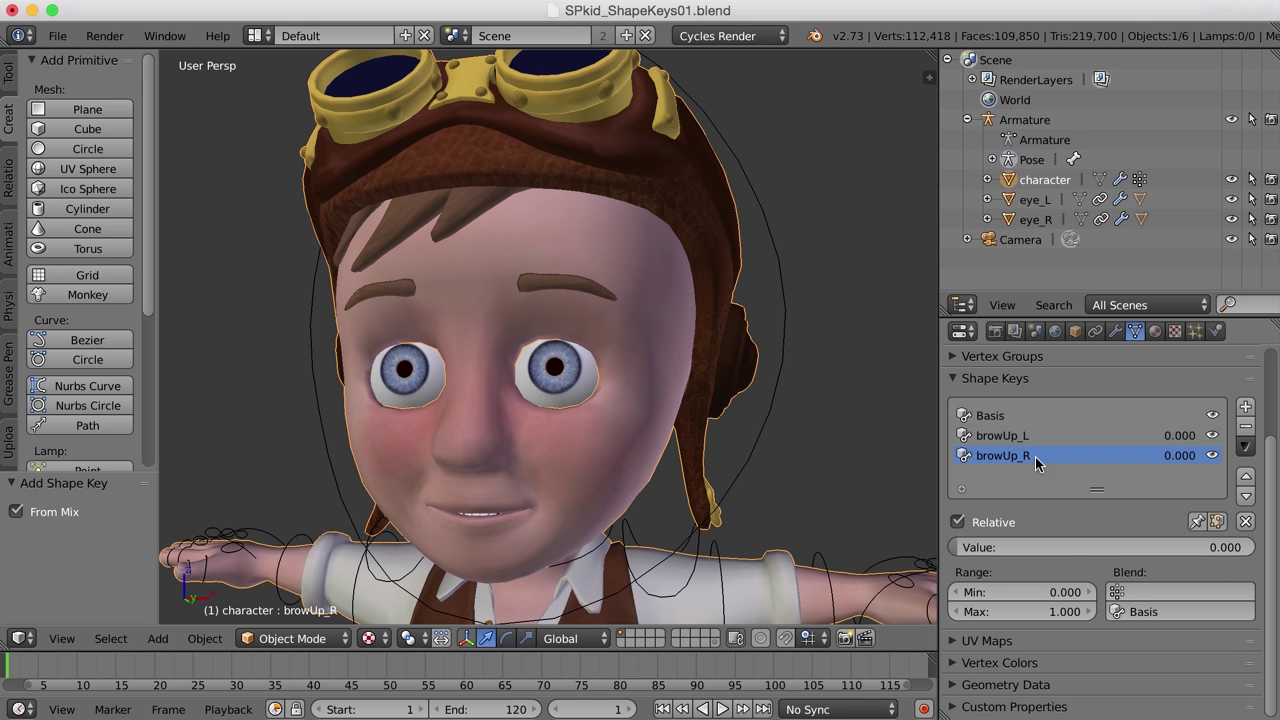
pyautogui.moveTo(958, 553)
pyautogui.mouseDown()
pyautogui.moveTo(1254, 553)
pyautogui.moveTo(956, 553)
pyautogui.mouseUp()
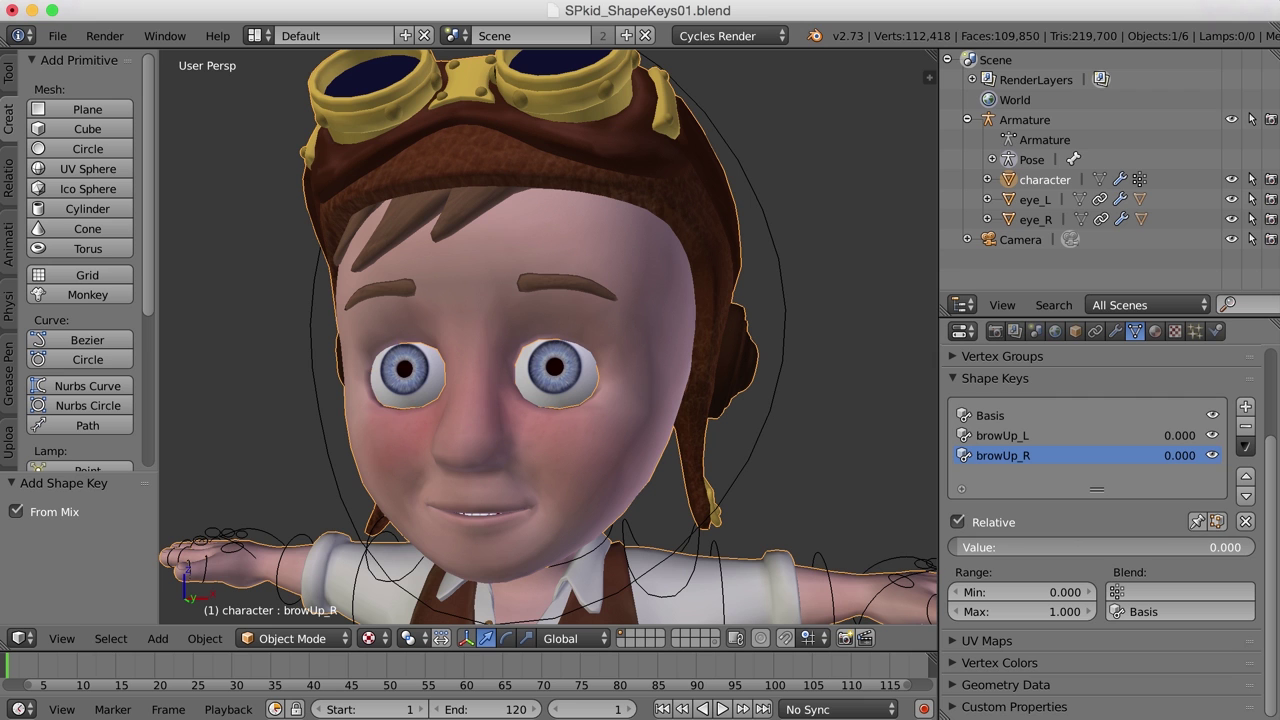
pyautogui.click(1246, 447)
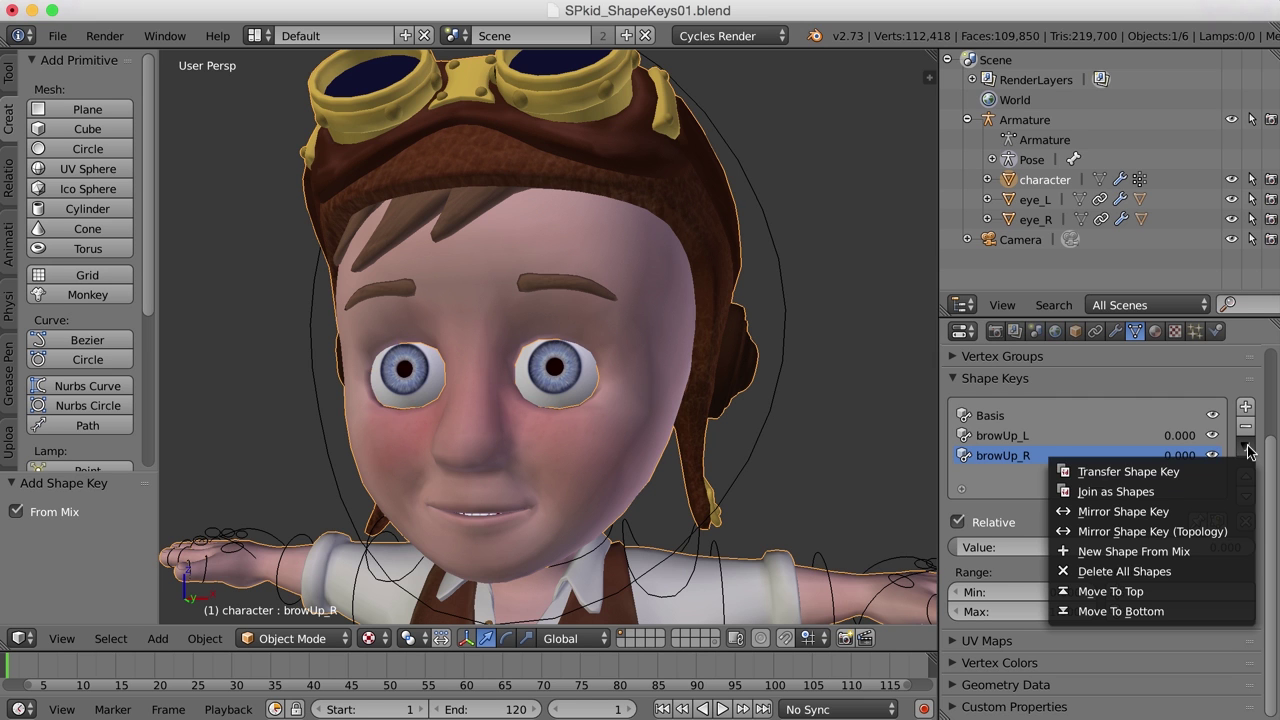
pyautogui.click(1187, 511)
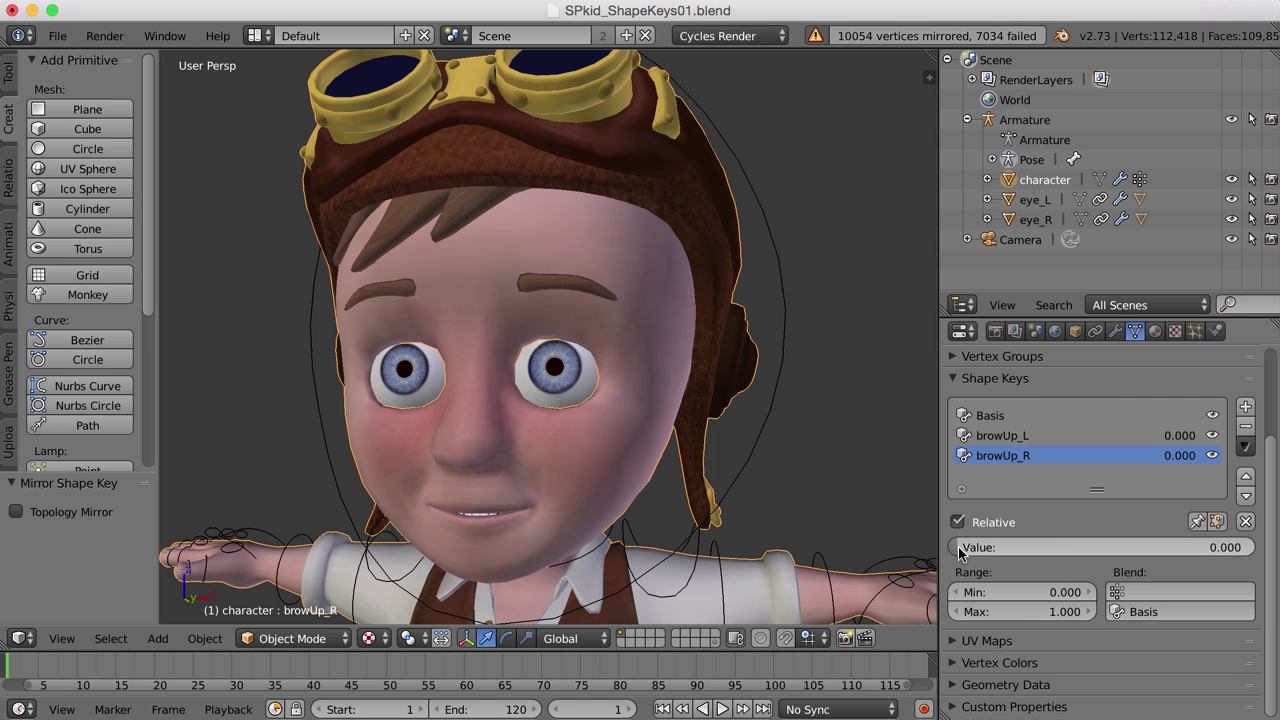
pyautogui.moveTo(966, 552)
pyautogui.mouseDown()
pyautogui.moveTo(1255, 552)
pyautogui.moveTo(956, 552)
pyautogui.mouseUp()
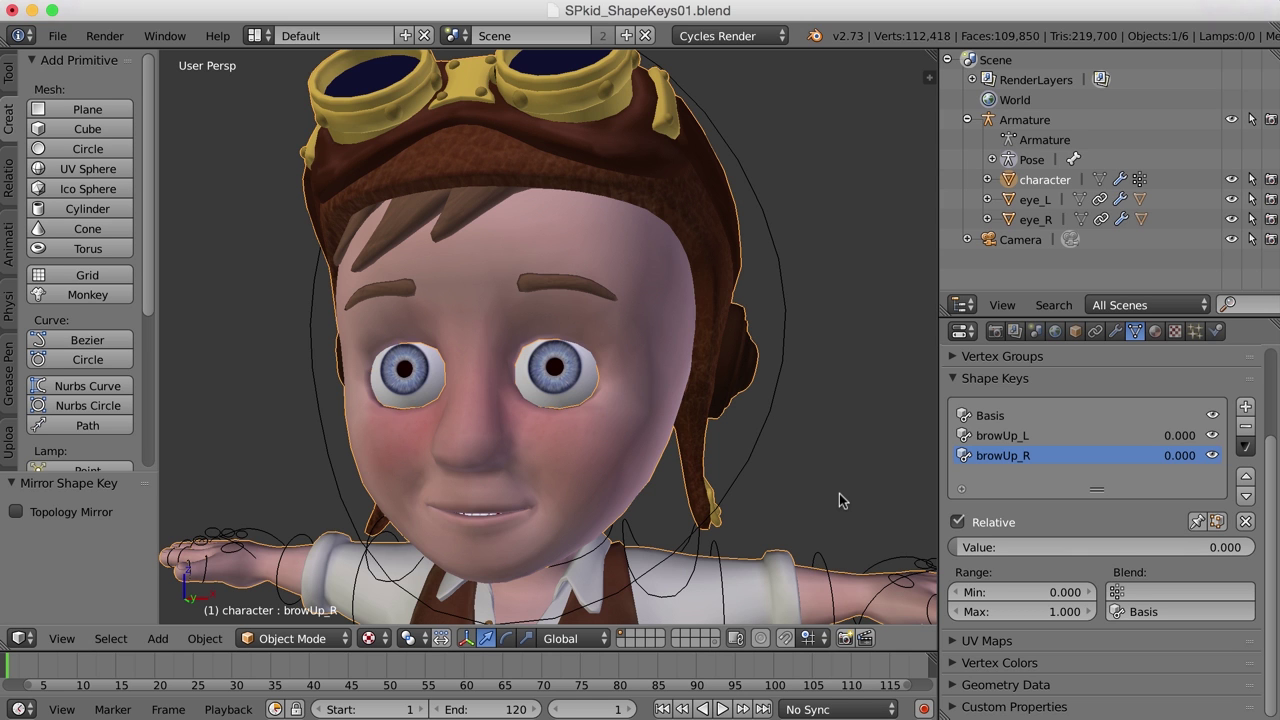
# Step: Add a new shape key based on the Basis and name it browDn_L
pyautogui.click(991, 418)
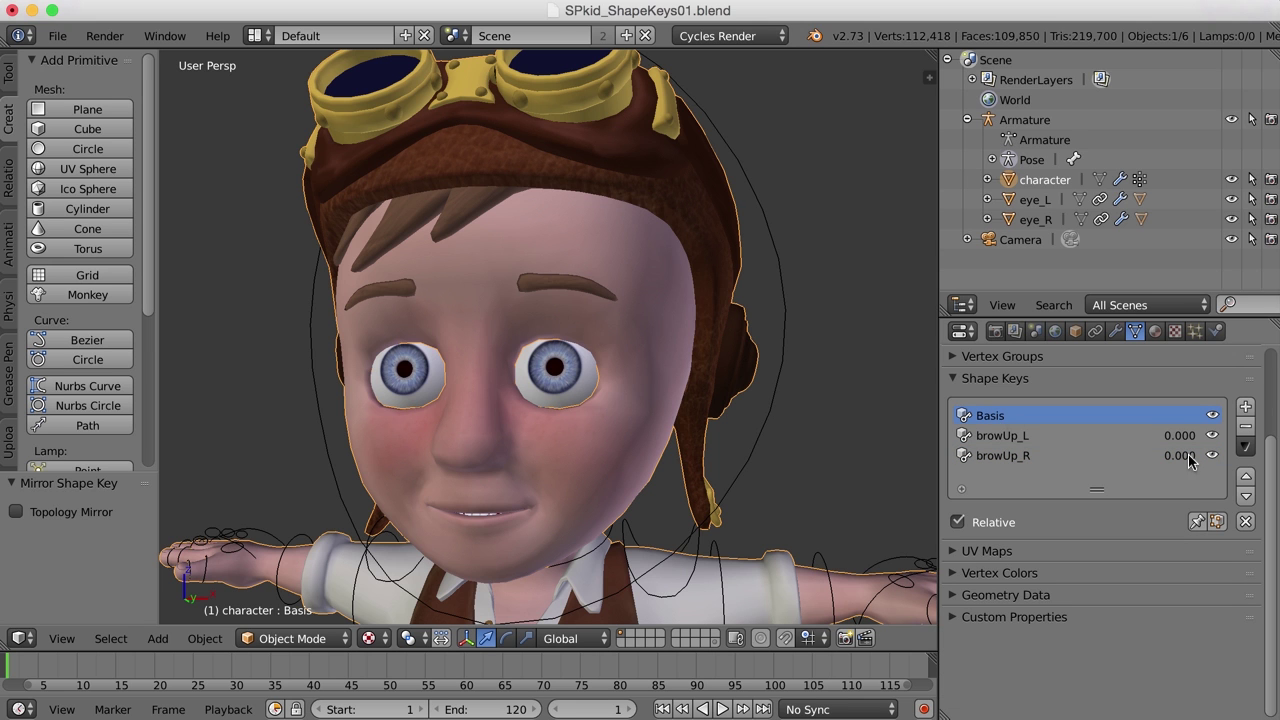
pyautogui.click(1246, 410)
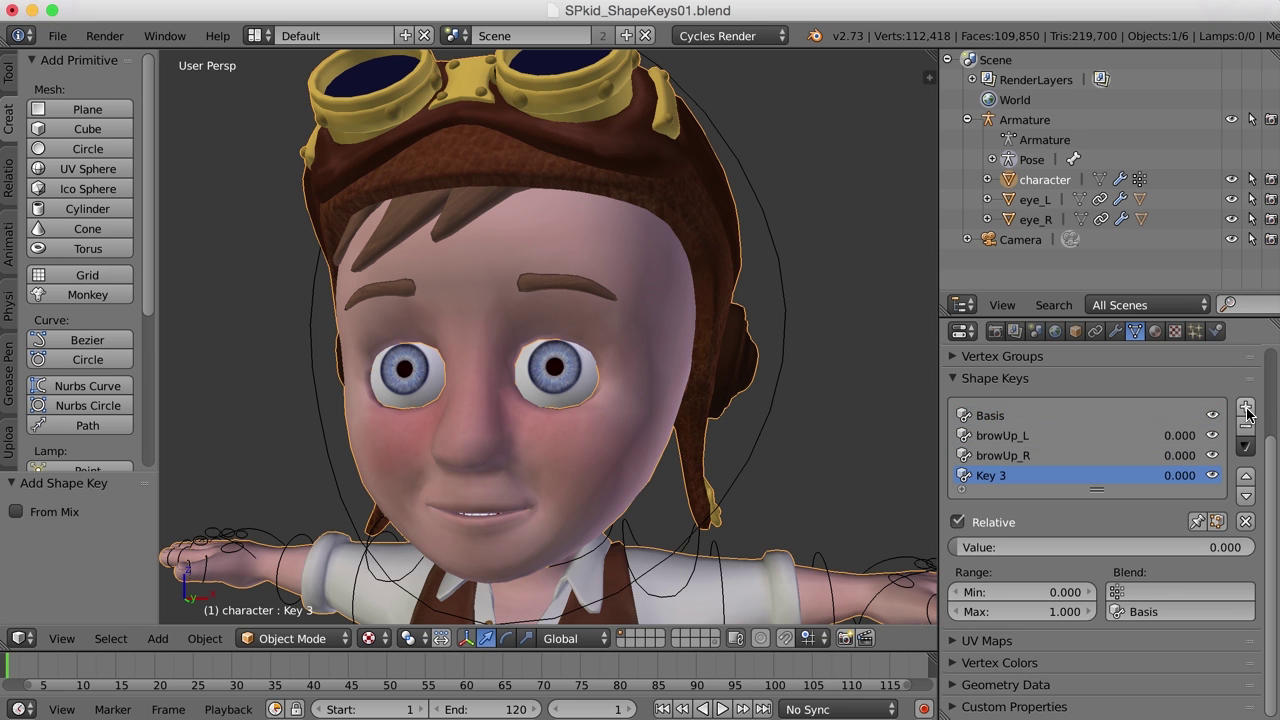
pyautogui.doubleClick(999, 476)
pyautogui.write('browD')
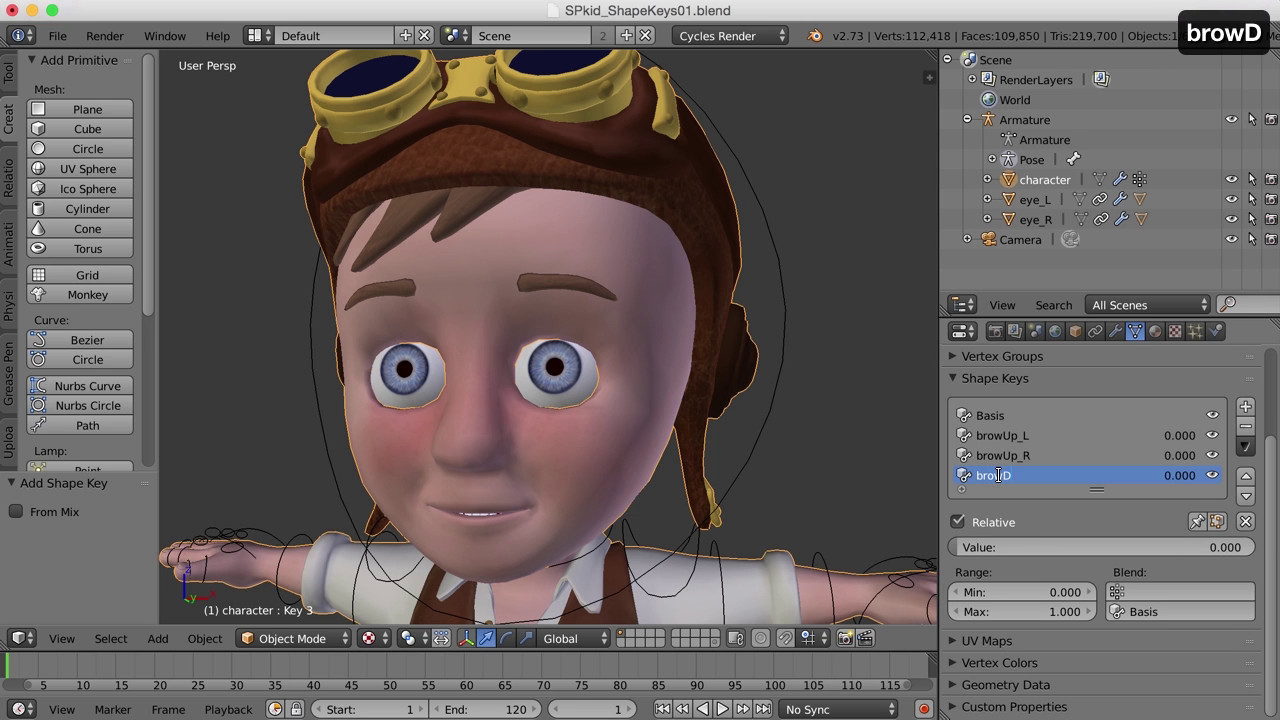
pyautogui.write('n_L')
pyautogui.press('Return')
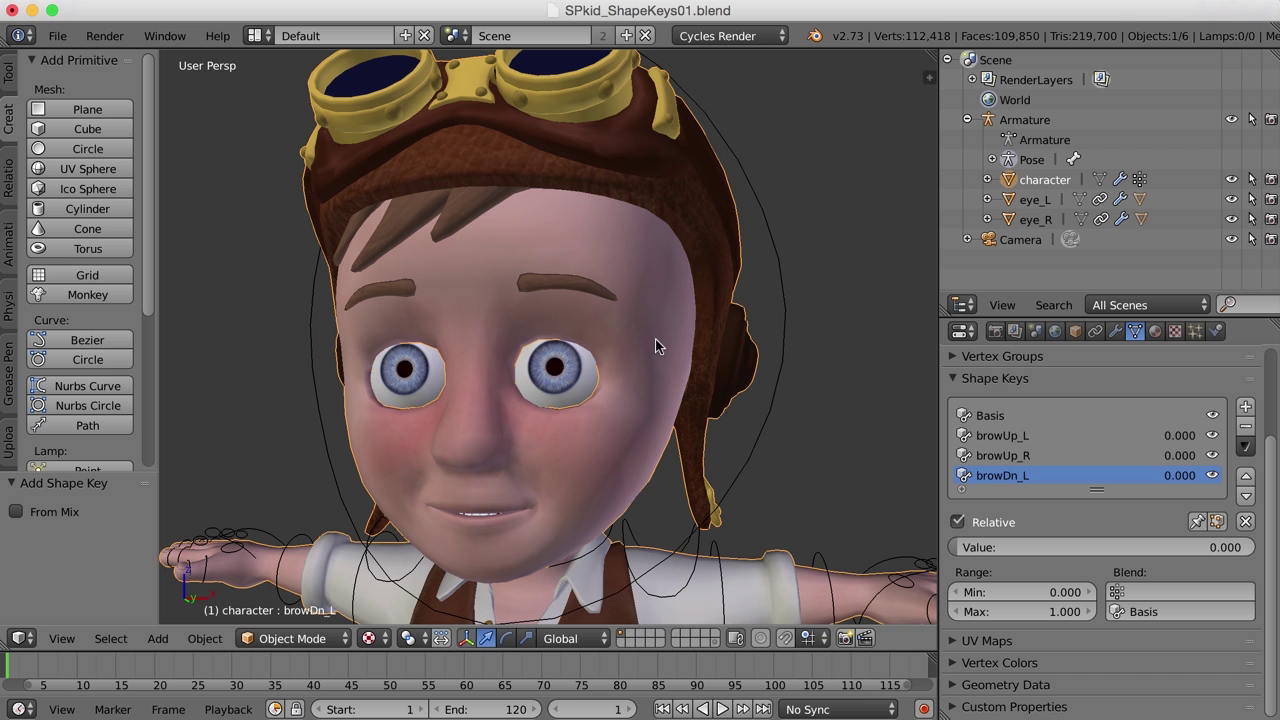
# Step: In Edit Mode, lower the whole left eyebrow about 0.076 along Z and rotate it about 6.1° around Y
pyautogui.press('Tab')
pyautogui.moveTo(676, 361); pyautogui.dragTo(695, 362, button='middle')
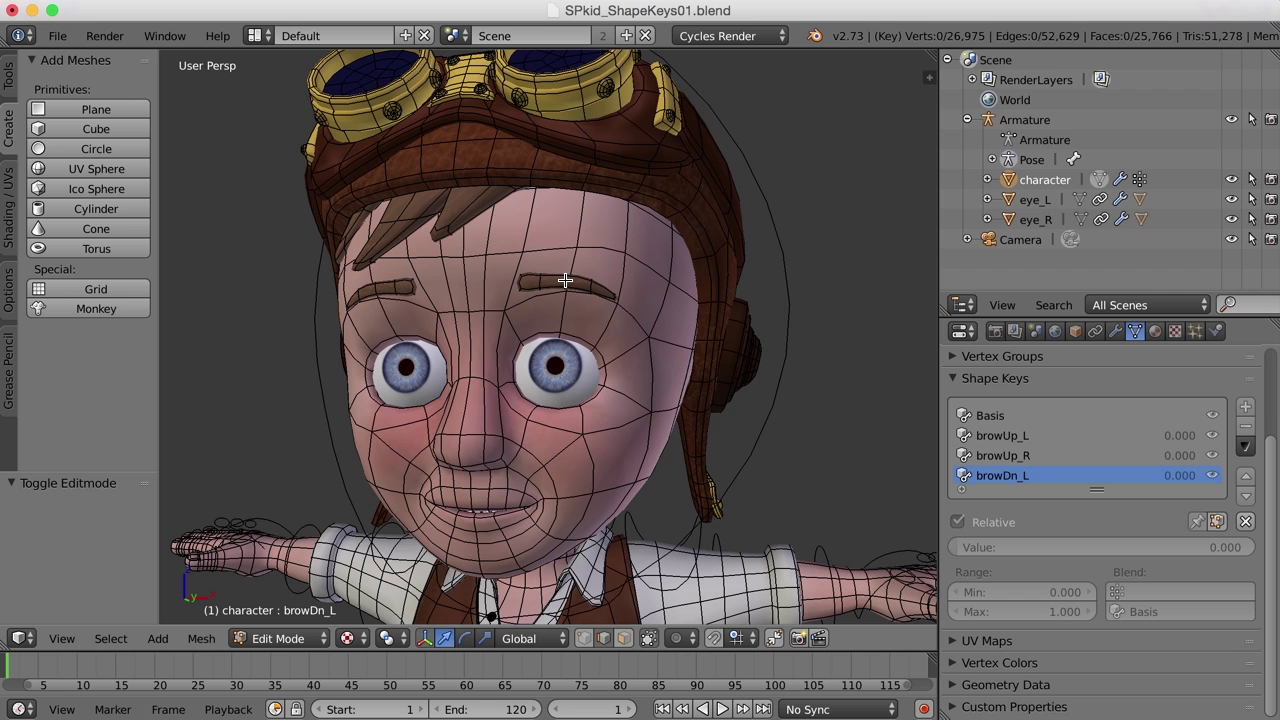
pyautogui.press('l')
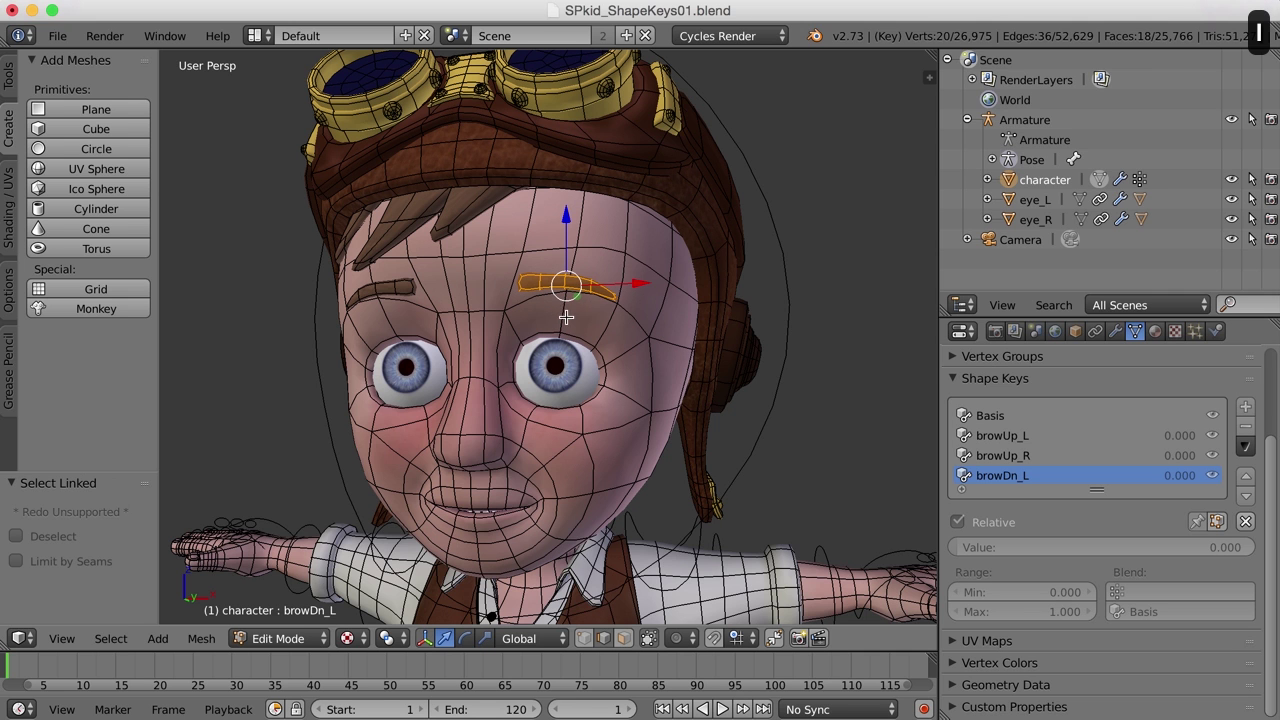
pyautogui.moveTo(566, 217); pyautogui.dragTo(570, 232)
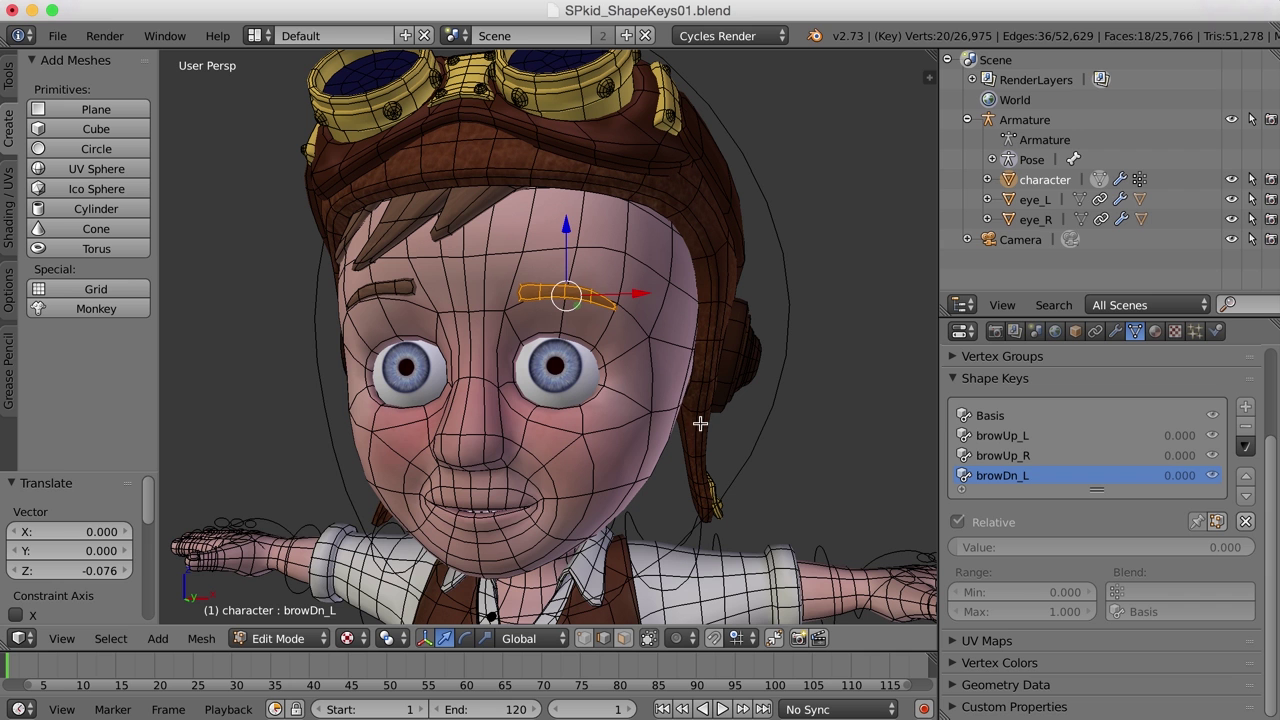
pyautogui.hotkey('ctrl', 'space')
pyautogui.moveTo(628, 326); pyautogui.dragTo(650, 294)
# Step: Flatten the left eyebrow's arch by lowering its middle edge loop about 0.031 along Z and the next outer loop slightly
pyautogui.scroll(3, 570, 282)
pyautogui.keyDown('alt'); pyautogui.rightClick(579, 259); pyautogui.keyUp('alt')
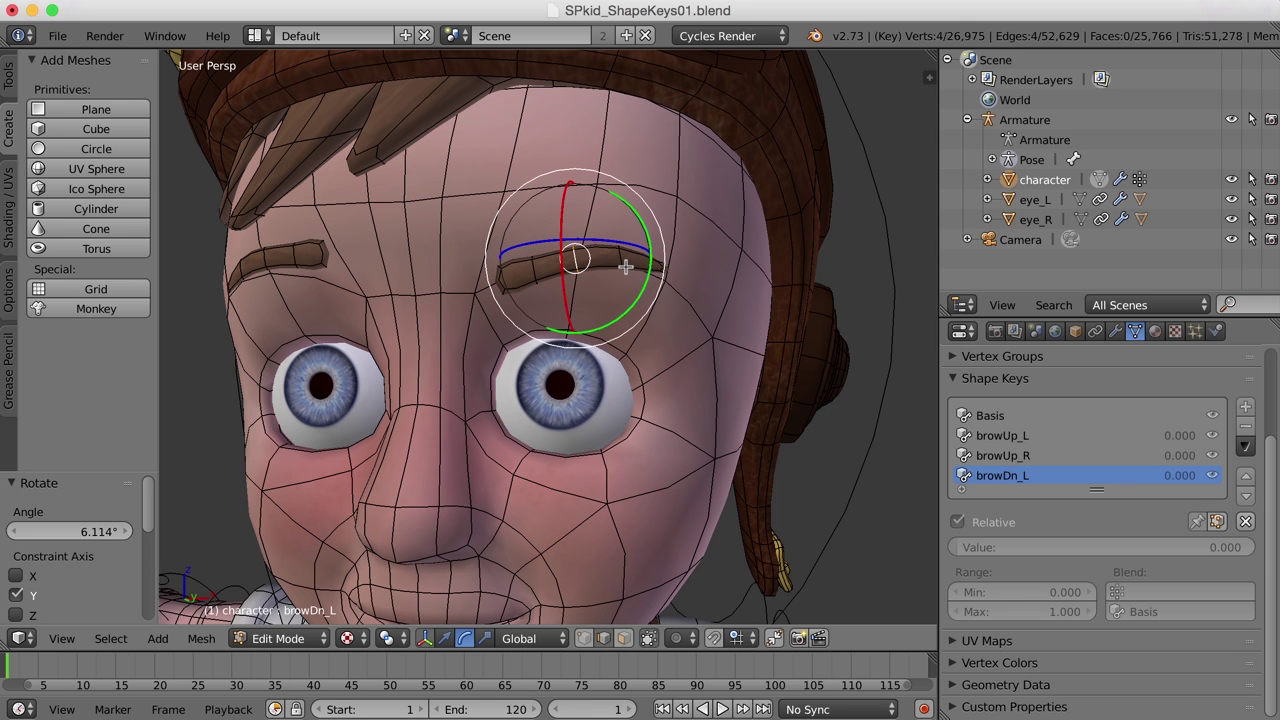
pyautogui.hotkey('ctrl', 'alt', 'Left')
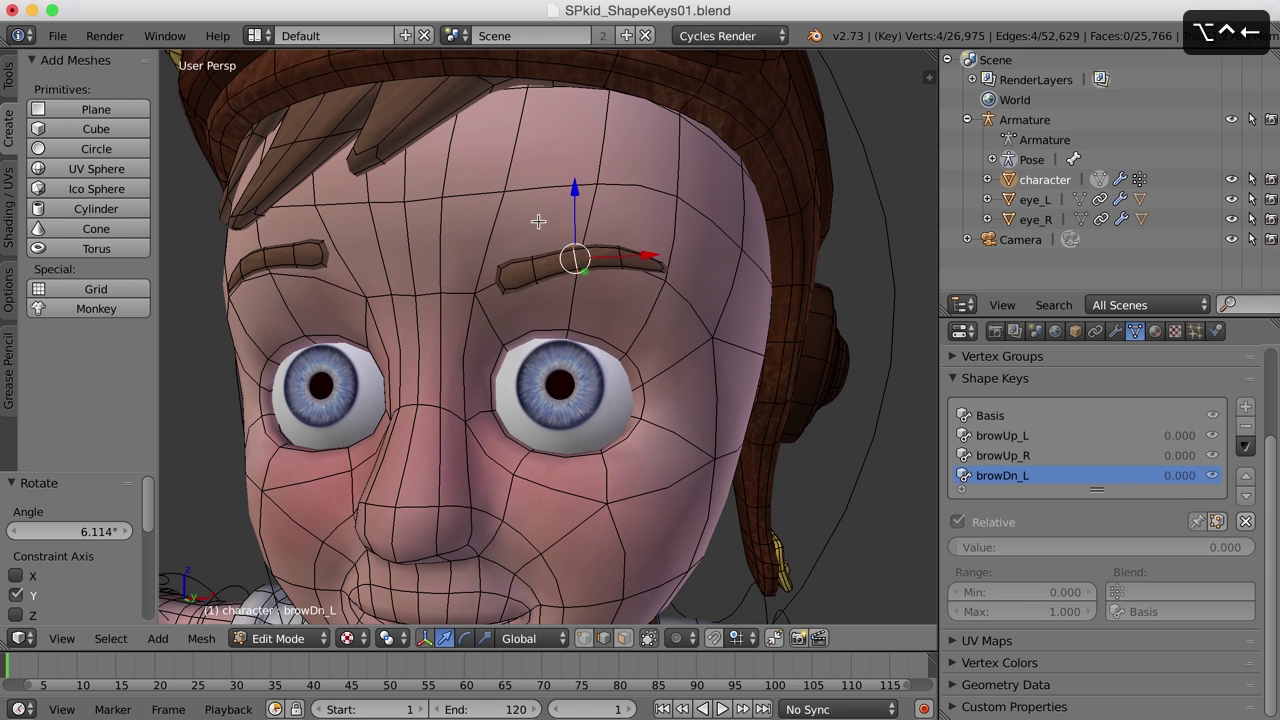
pyautogui.moveTo(576, 188); pyautogui.dragTo(580, 194)
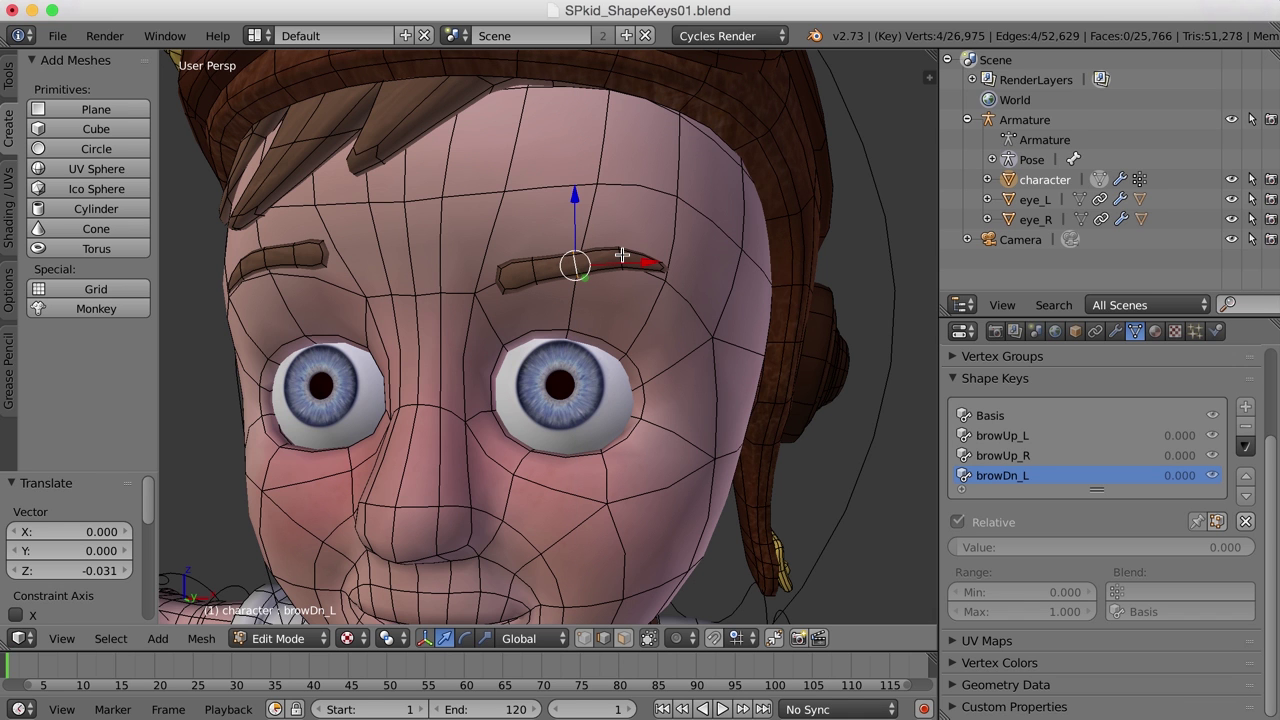
pyautogui.rightClick(621, 256)
pyautogui.moveTo(620, 187); pyautogui.dragTo(621, 192)
# Step: Select the forehead geometry just above the left eyebrow and lower it about 0.041 along Z
pyautogui.moveTo(621, 192); pyautogui.dragTo(636, 238, button='middle')
pyautogui.keyDown('shift'); pyautogui.click(551, 190); pyautogui.keyUp('shift')
pyautogui.keyDown('shift'); pyautogui.click(626, 176); pyautogui.keyUp('shift')
pyautogui.moveTo(674, 280)
pyautogui.mouseDown(button='middle')
pyautogui.moveTo(660, 289)
pyautogui.moveTo(660, 276)
pyautogui.mouseUp(button='middle')
pyautogui.moveTo(569, 150); pyautogui.dragTo(567, 184)
# Step: Lower the vertex beside the left eyebrow's inner end along Z and move the brow's outer tip about -0.011 along Y
pyautogui.moveTo(567, 184); pyautogui.dragTo(516, 288, button='middle')
pyautogui.rightClick(488, 292)
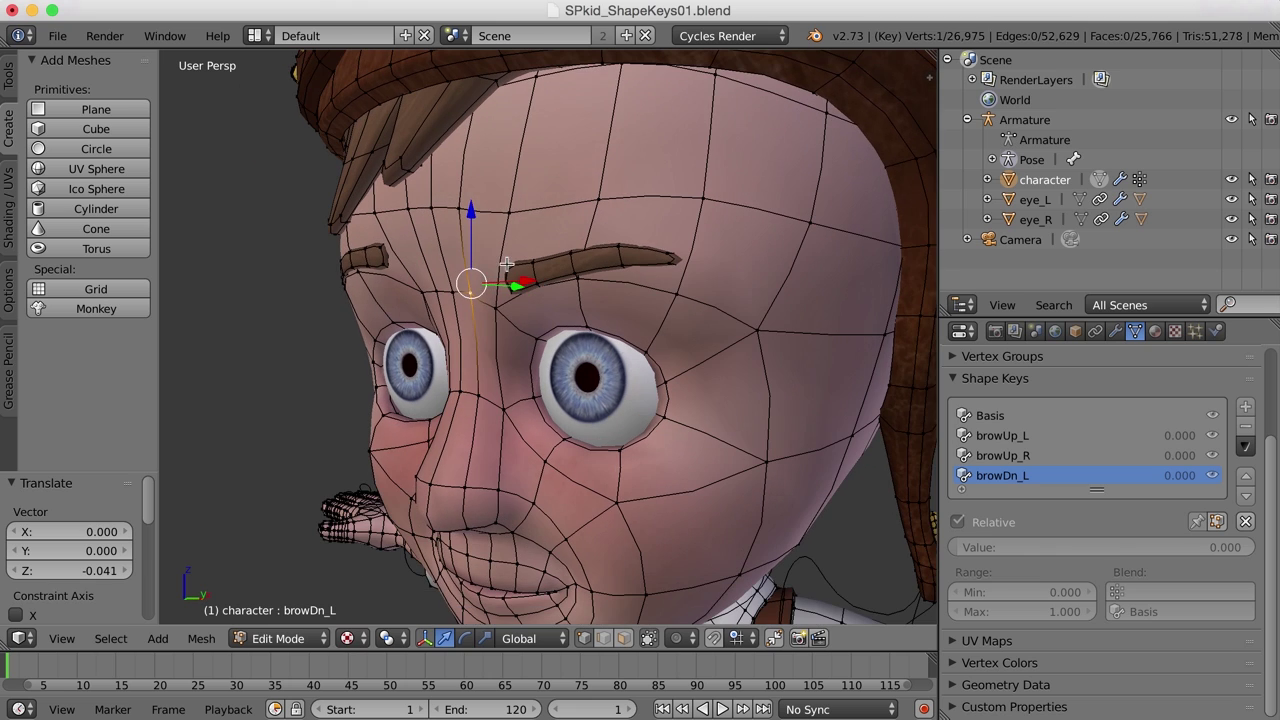
pyautogui.moveTo(473, 213); pyautogui.dragTo(475, 223)
pyautogui.moveTo(508, 272); pyautogui.dragTo(492, 312, button='middle')
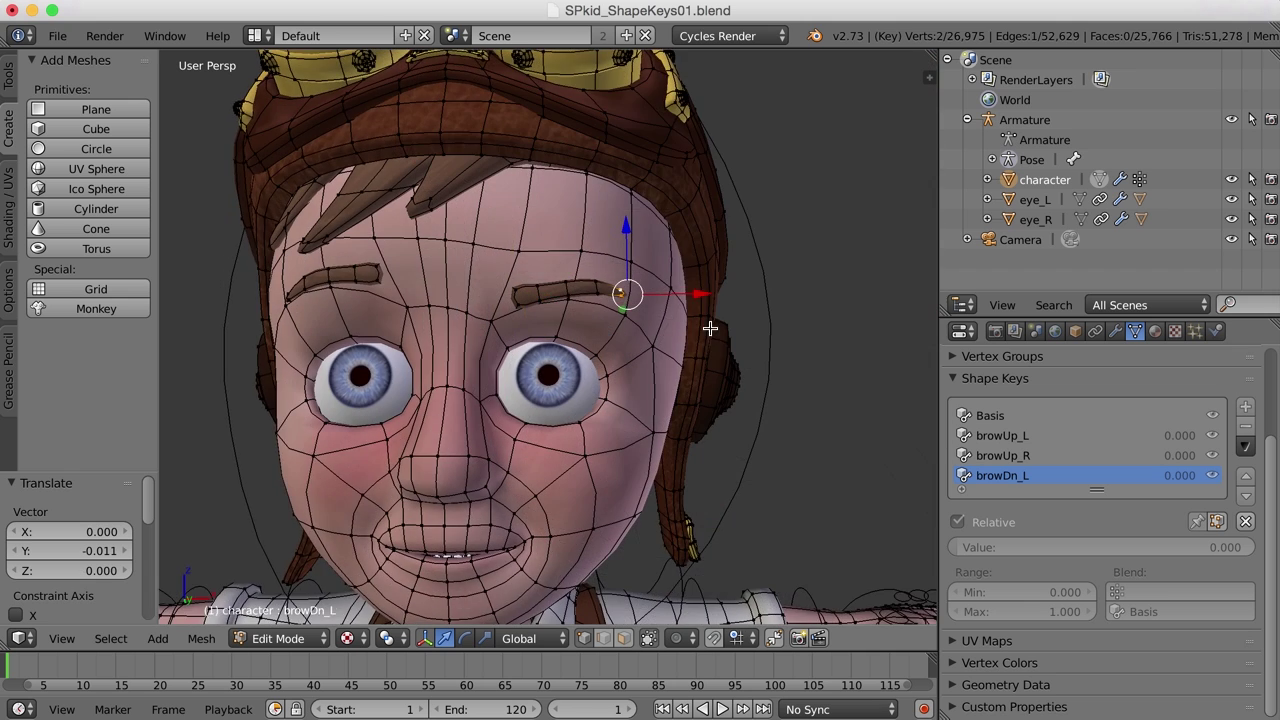
pyautogui.moveTo(716, 357)
pyautogui.mouseDown(button='middle')
pyautogui.moveTo(746, 323)
pyautogui.moveTo(716, 345)
pyautogui.mouseUp(button='middle')
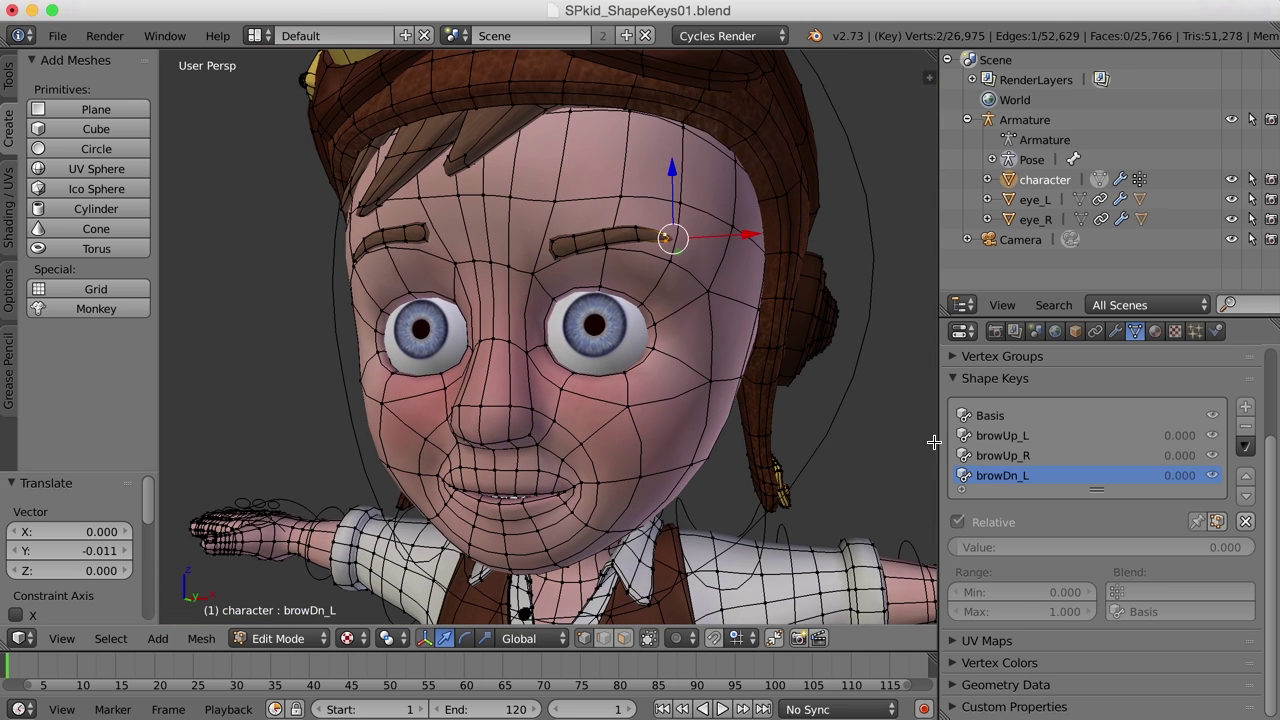
# Step: Preview the browDn_L deformation in Object Mode by varying its value between 0 and 1 from several angles, ending at 0
pyautogui.press('Tab')
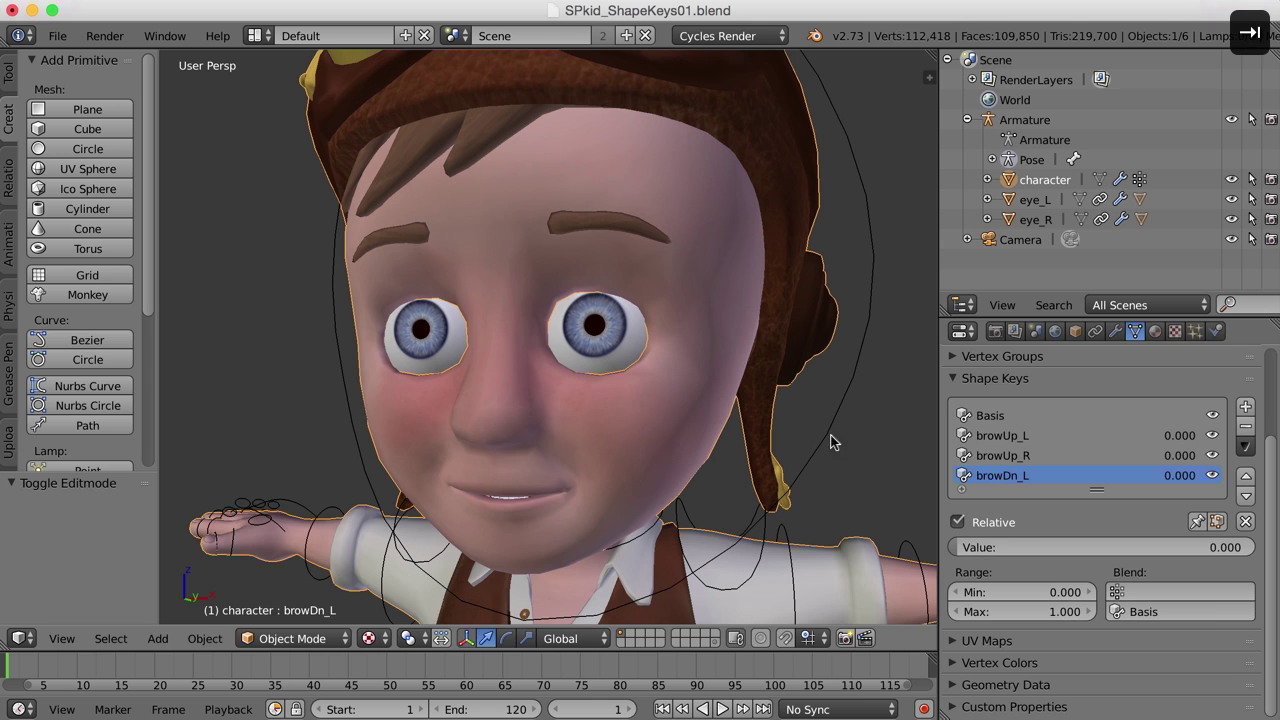
pyautogui.moveTo(960, 553); pyautogui.dragTo(1254, 548)
pyautogui.moveTo(470, 351); pyautogui.dragTo(585, 398, button='middle')
pyautogui.moveTo(1245, 550); pyautogui.dragTo(955, 548)
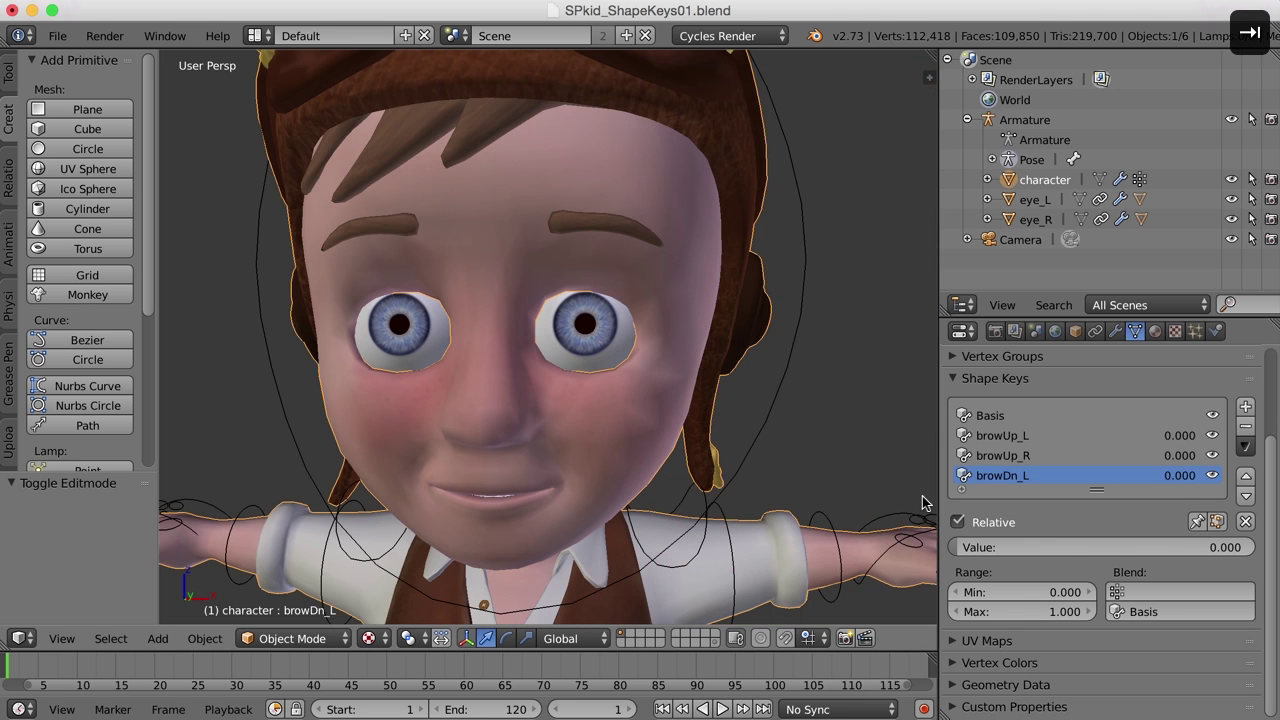
pyautogui.moveTo(780, 480); pyautogui.dragTo(752, 477, button='middle')
pyautogui.moveTo(962, 551)
pyautogui.mouseDown()
pyautogui.moveTo(1250, 548)
pyautogui.moveTo(956, 548)
pyautogui.mouseUp()
# Step: Save the scene over the existing SPkid_ShapeKeys01.blend file
pyautogui.scroll(-3, 745, 448)
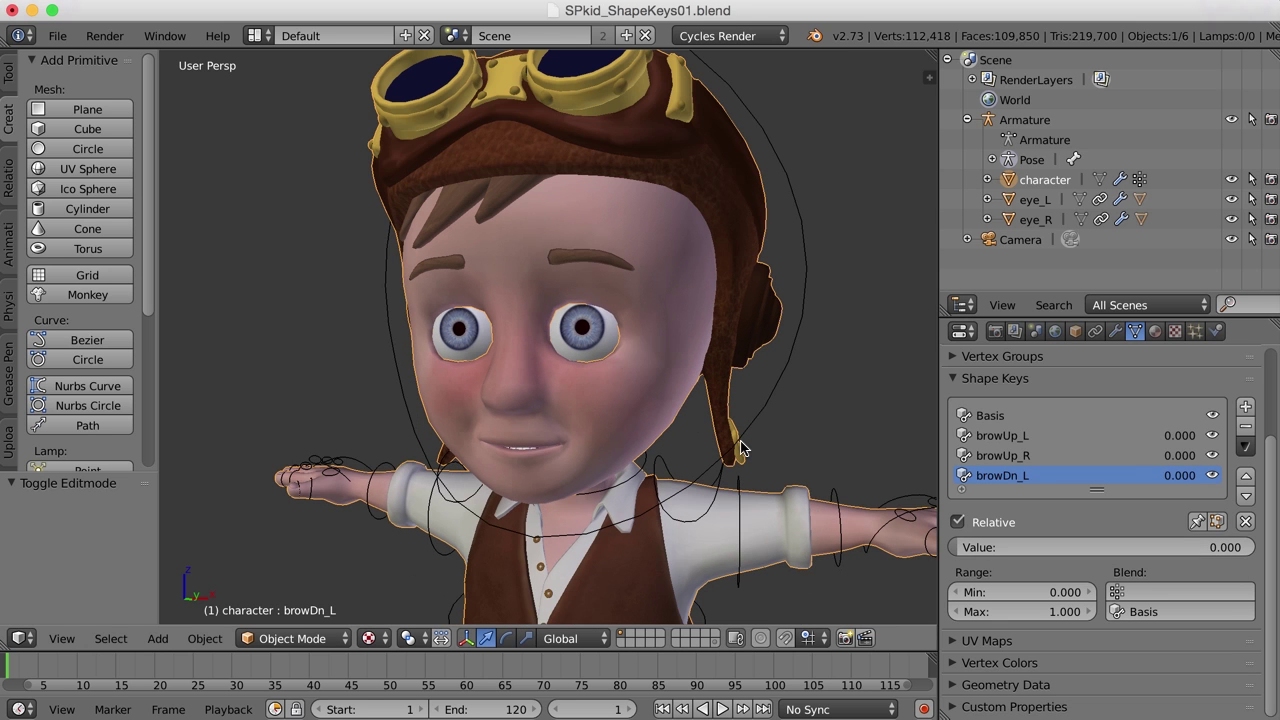
pyautogui.press('super+s')
pyautogui.press('Return')
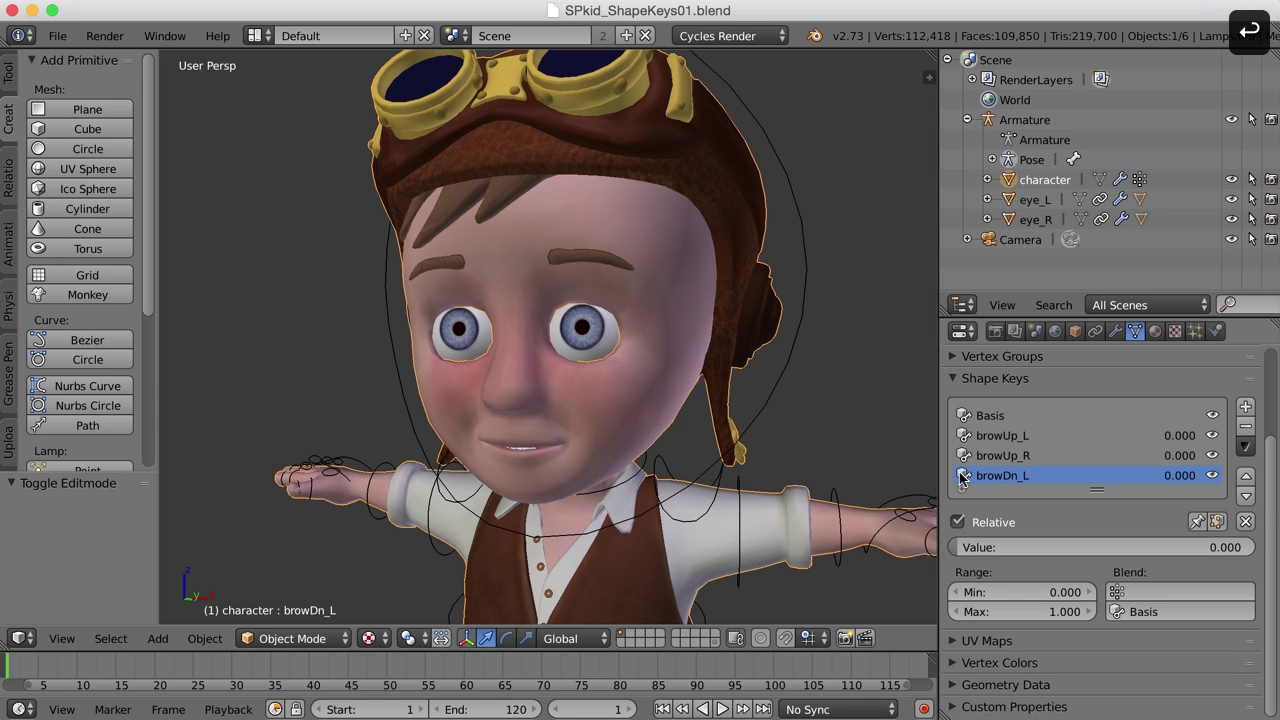
# Step: Create shape key browDn_R from the mix with browDn_L at 1.000, and return browDn_L's value to 0
pyautogui.moveTo(960, 548); pyautogui.dragTo(1254, 548)
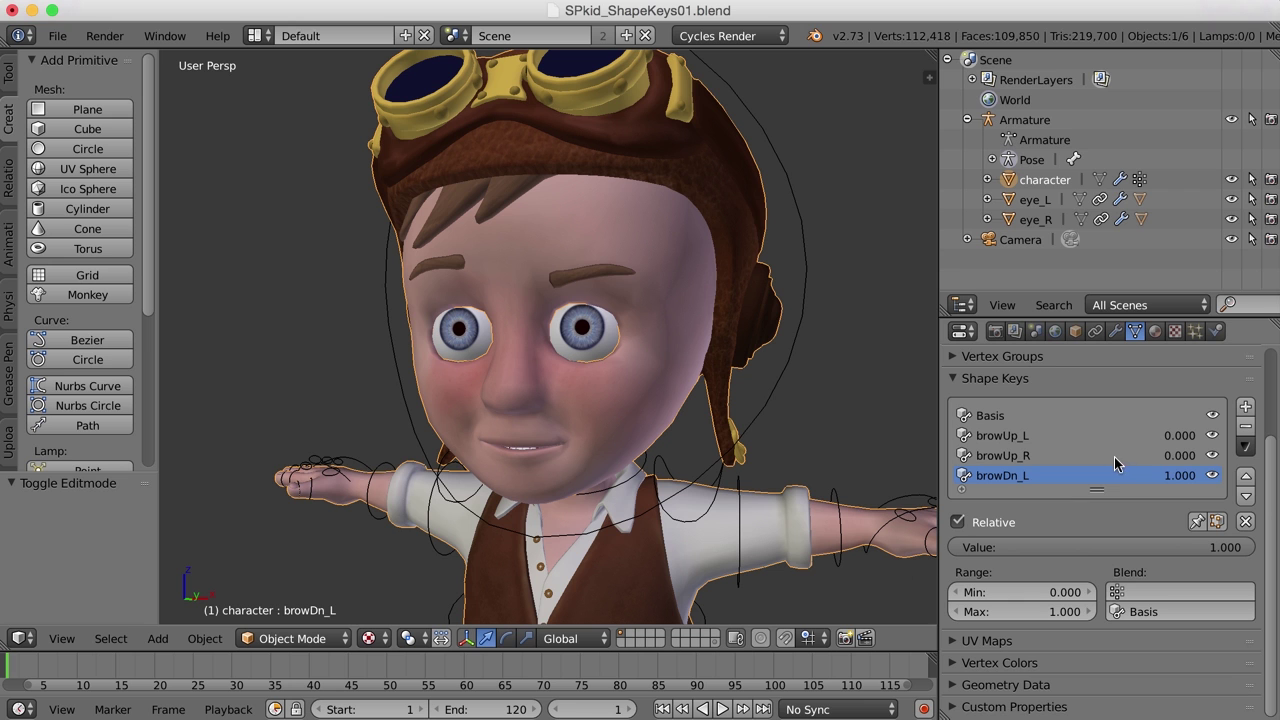
pyautogui.click(1246, 449)
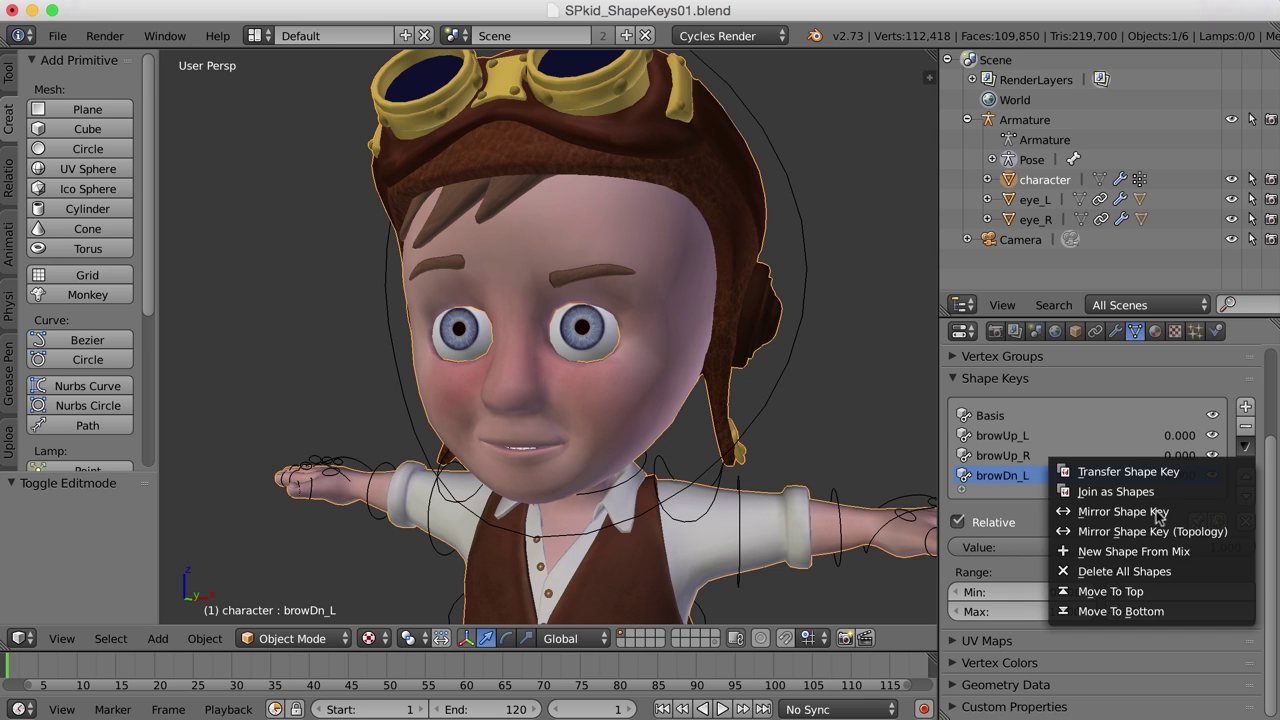
pyautogui.click(1198, 550)
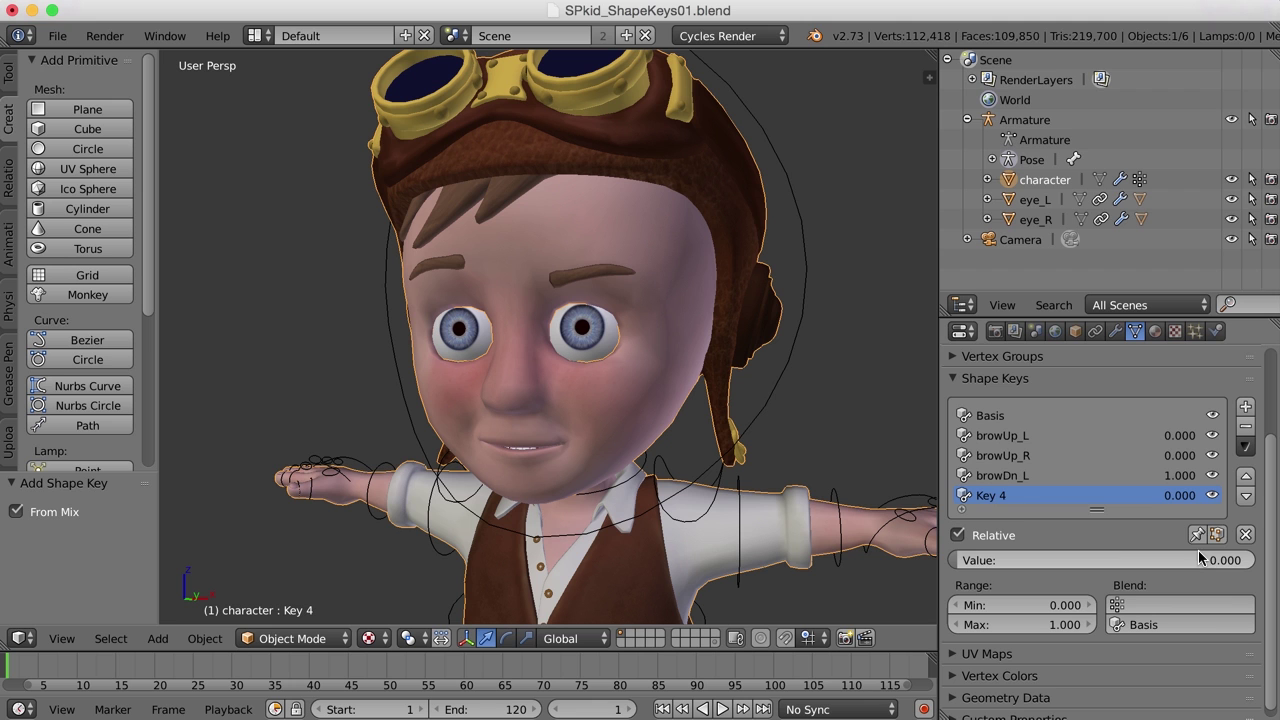
pyautogui.doubleClick(1001, 498)
pyautogui.write('browDn_')
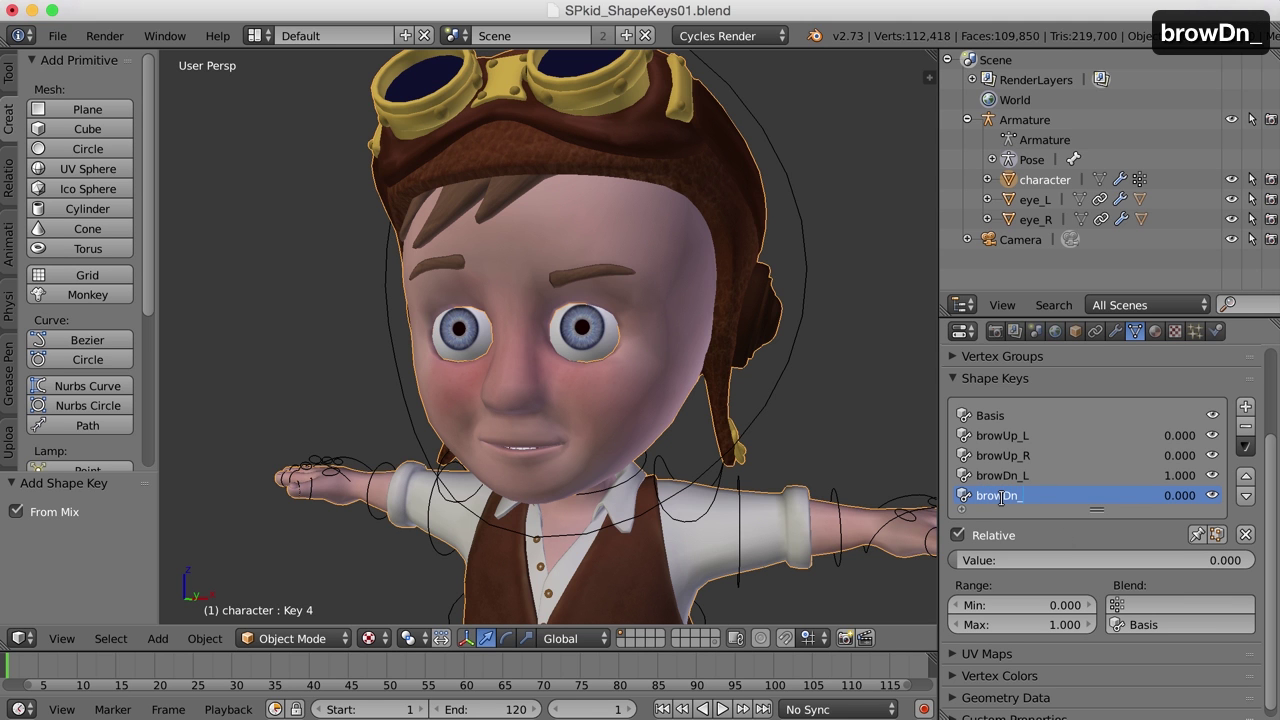
pyautogui.write('R')
pyautogui.press('Return')
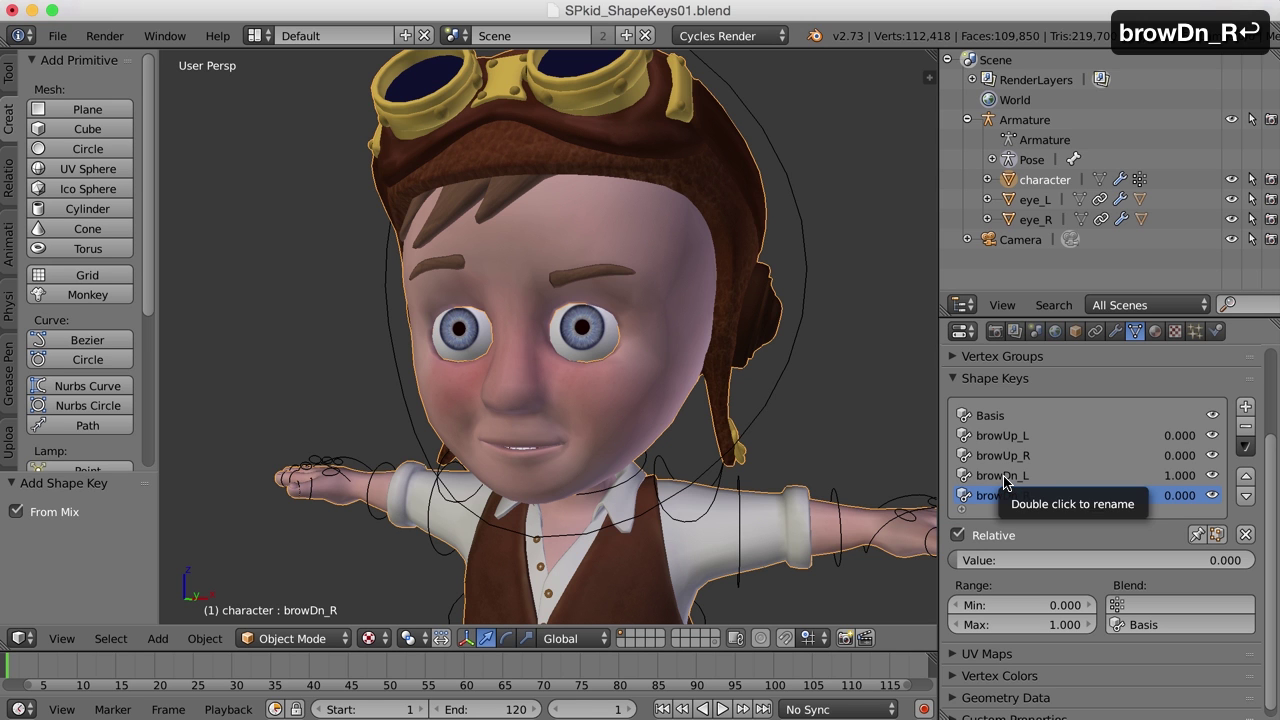
pyautogui.click(1005, 478)
pyautogui.moveTo(1248, 567); pyautogui.dragTo(955, 567)
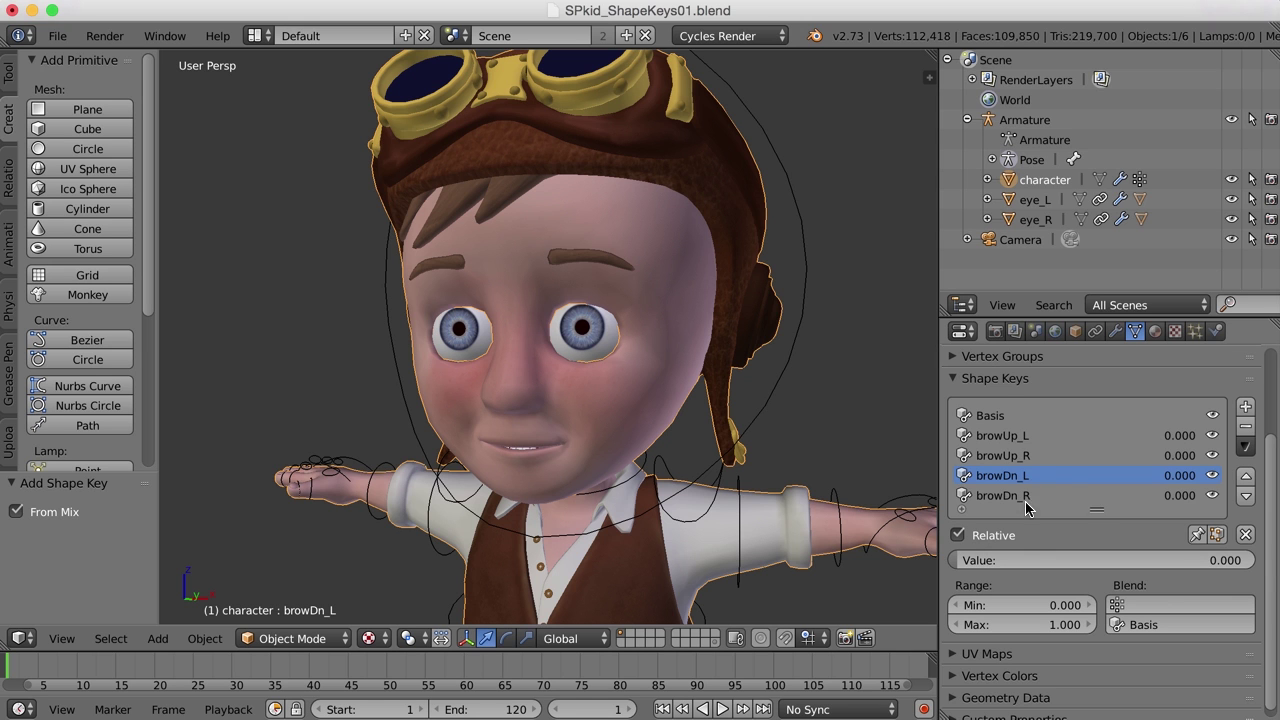
# Step: Select the browDn_R shape key and apply Mirror Shape Key to it without topology
pyautogui.moveTo(1014, 560); pyautogui.dragTo(956, 560)
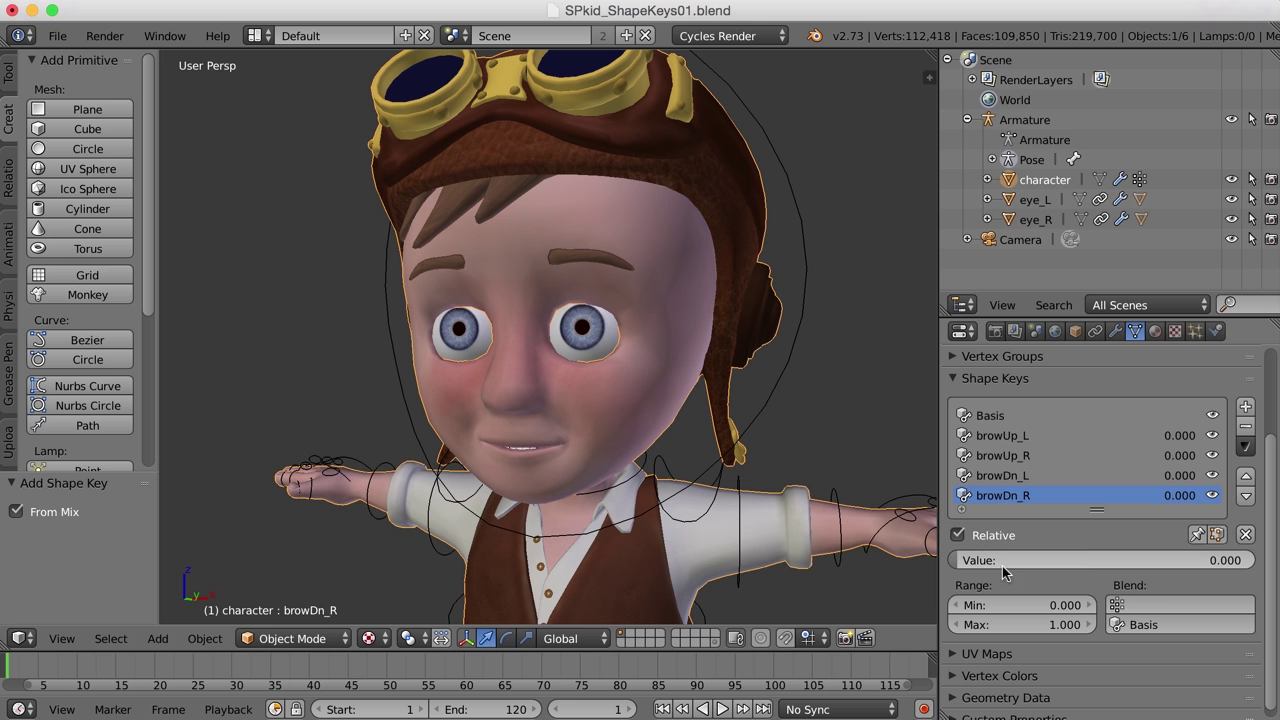
pyautogui.click(1246, 448)
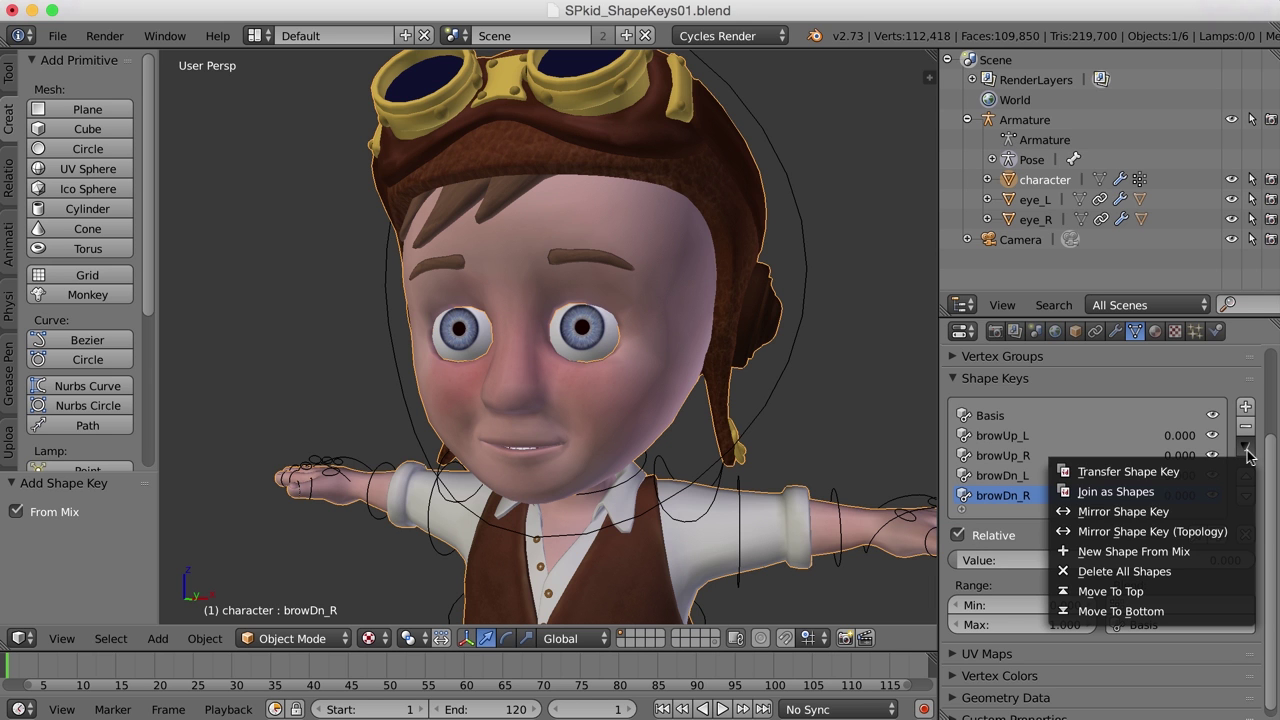
pyautogui.click(1173, 512)
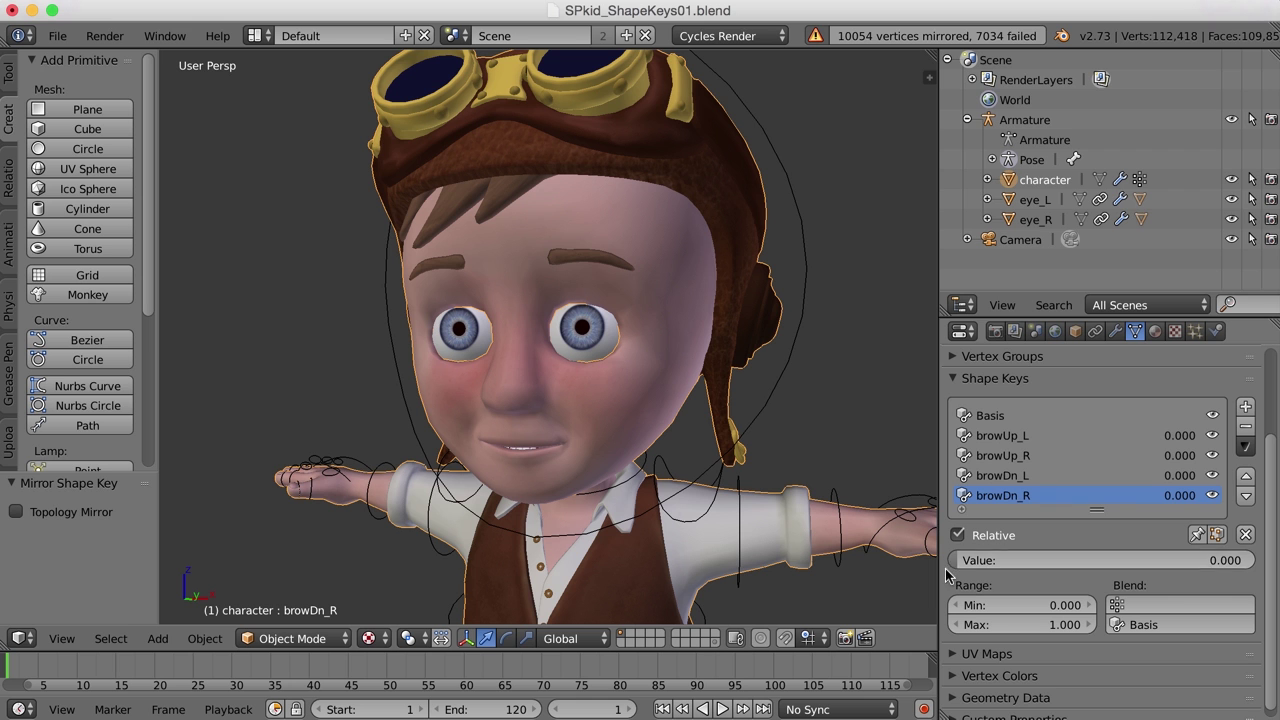
# Step: Preview the mirrored browDn_R deformation by varying its value, compare it with browDn_L, and return both values to 0
pyautogui.moveTo(962, 568)
pyautogui.mouseDown()
pyautogui.moveTo(1254, 565)
pyautogui.moveTo(960, 565)
pyautogui.mouseUp()
pyautogui.scroll(-2, 640, 385)
pyautogui.moveTo(640, 385); pyautogui.dragTo(600, 387, button='middle')
pyautogui.moveTo(960, 560); pyautogui.dragTo(1195, 560)
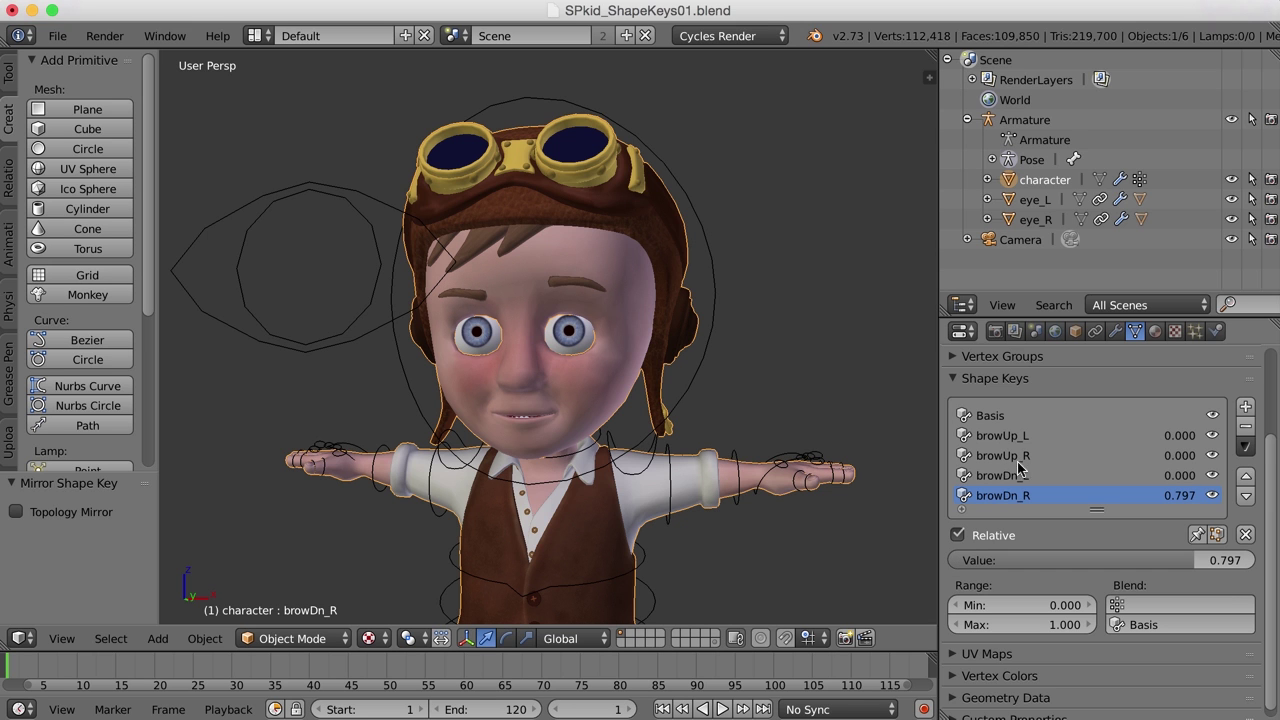
pyautogui.click(1014, 475)
pyautogui.moveTo(996, 560); pyautogui.dragTo(965, 565)
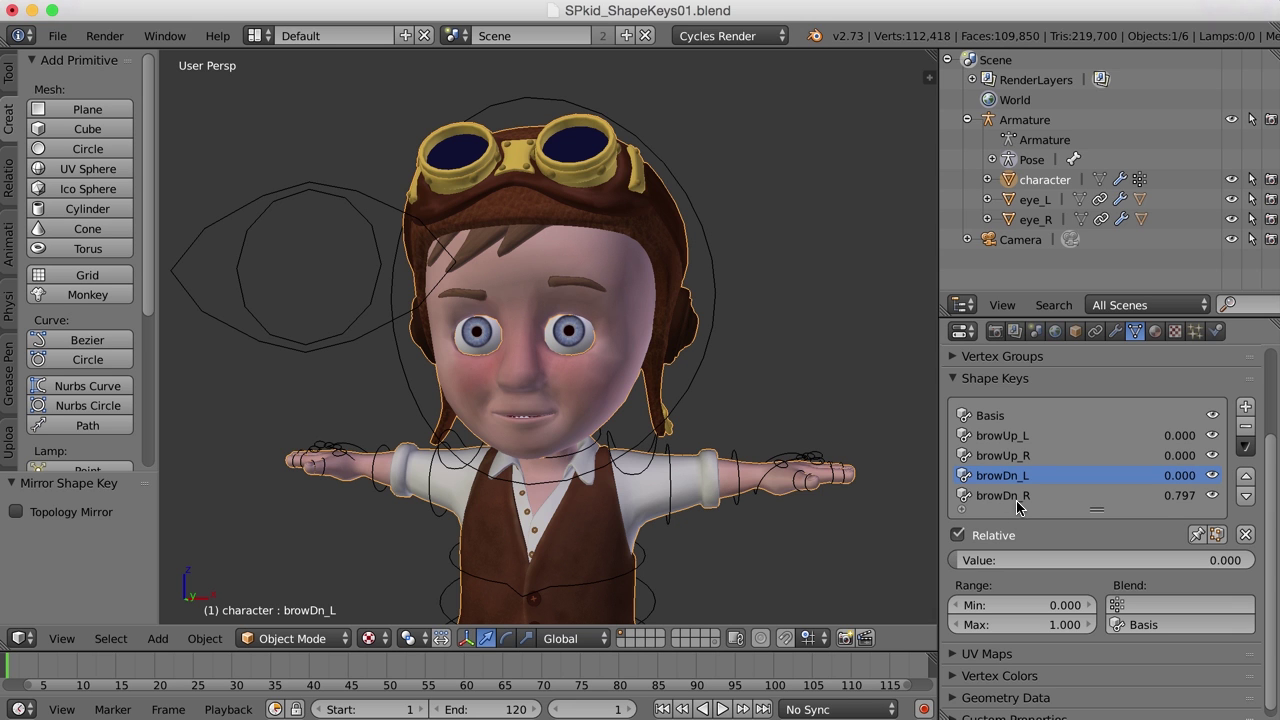
pyautogui.click(1018, 498)
pyautogui.moveTo(1205, 560); pyautogui.dragTo(955, 560)
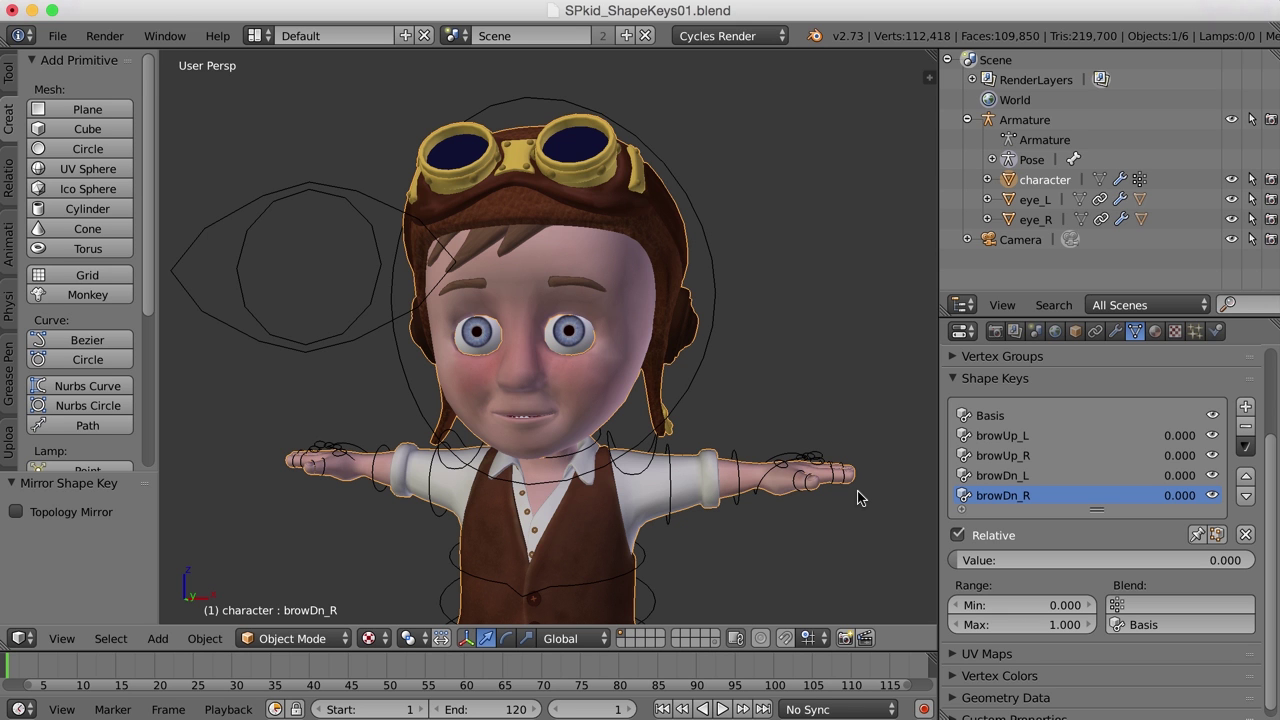
# Step: Add a new shape key from the Basis and name it browSad_L
pyautogui.scroll(2, 777, 514)
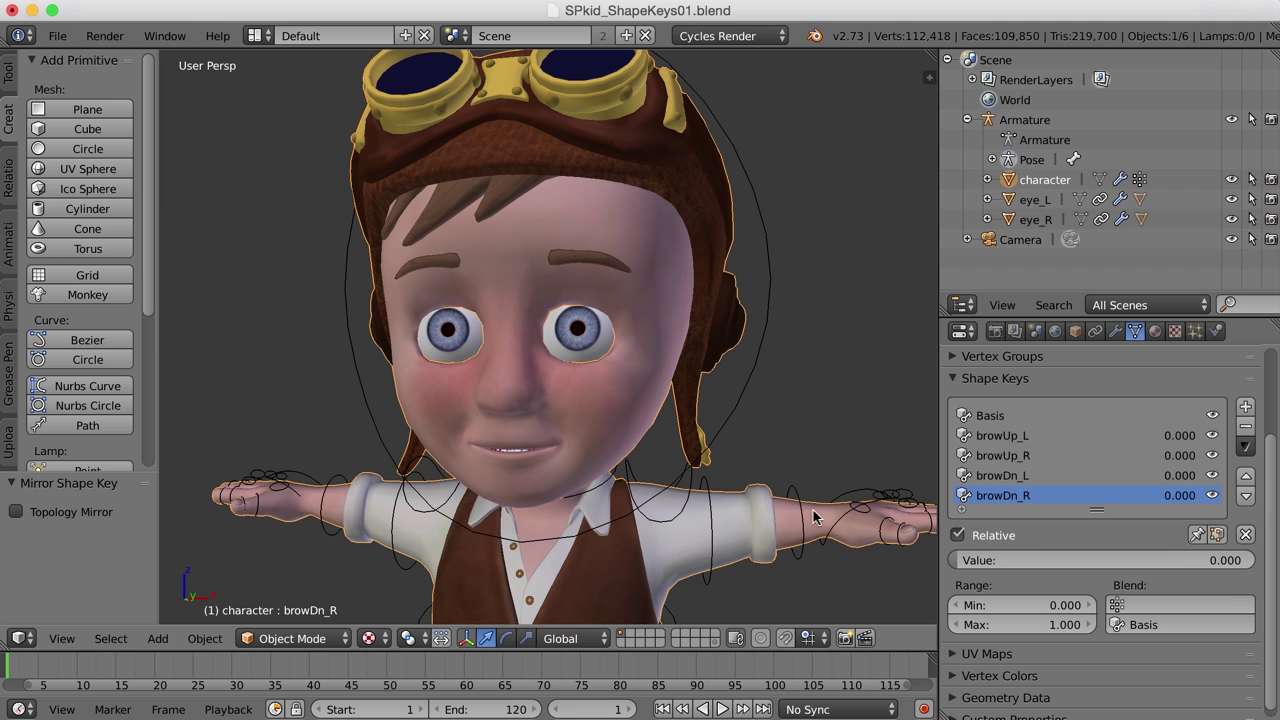
pyautogui.click(989, 415)
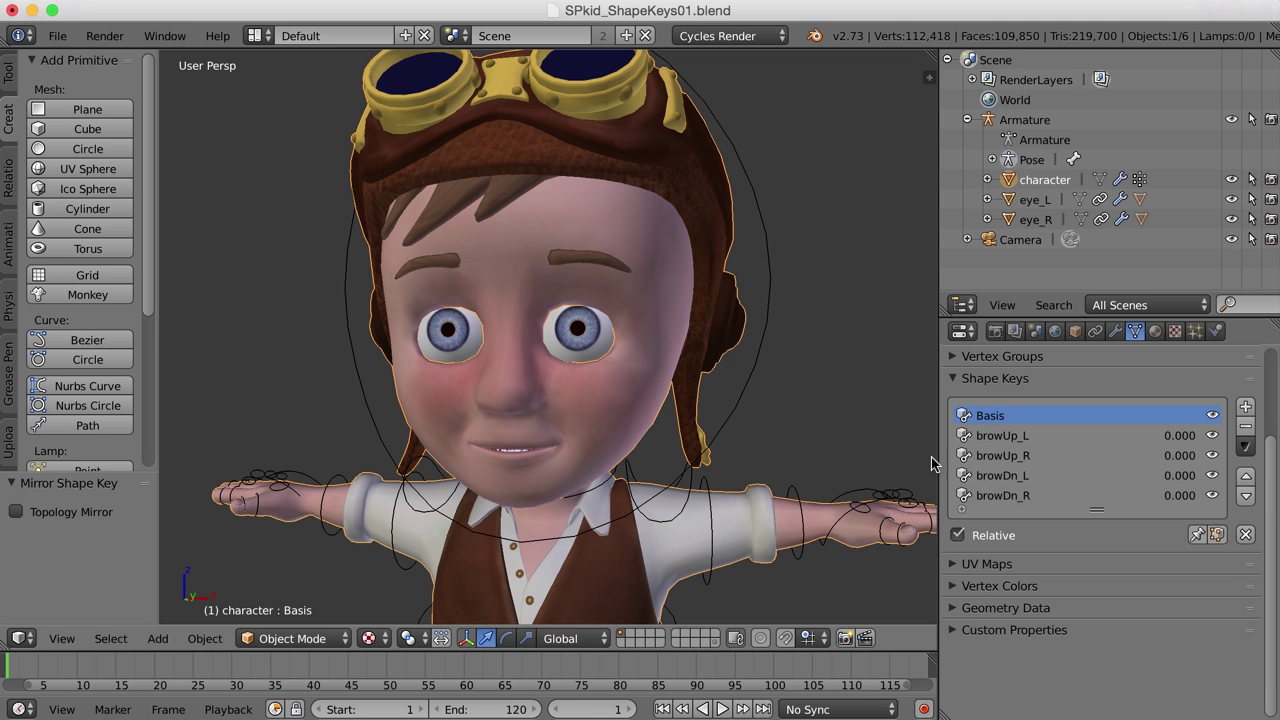
pyautogui.click(1245, 410)
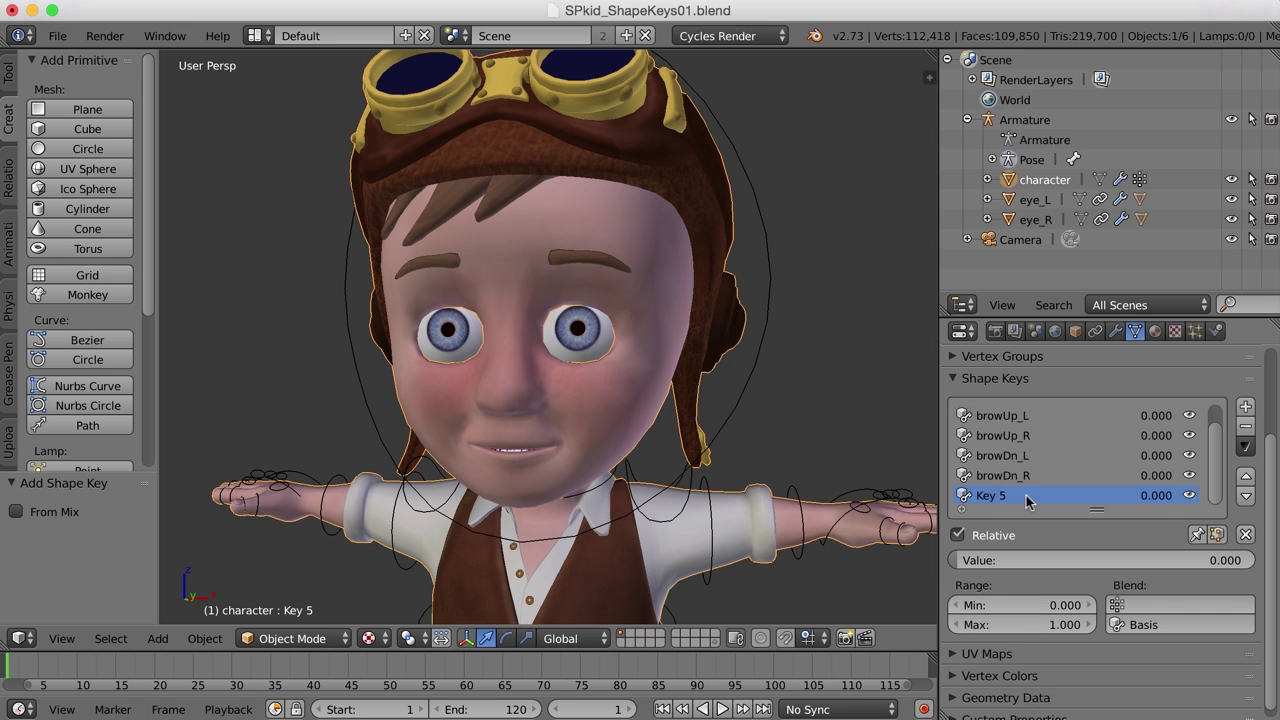
pyautogui.doubleClick(996, 495)
pyautogui.write('brow')
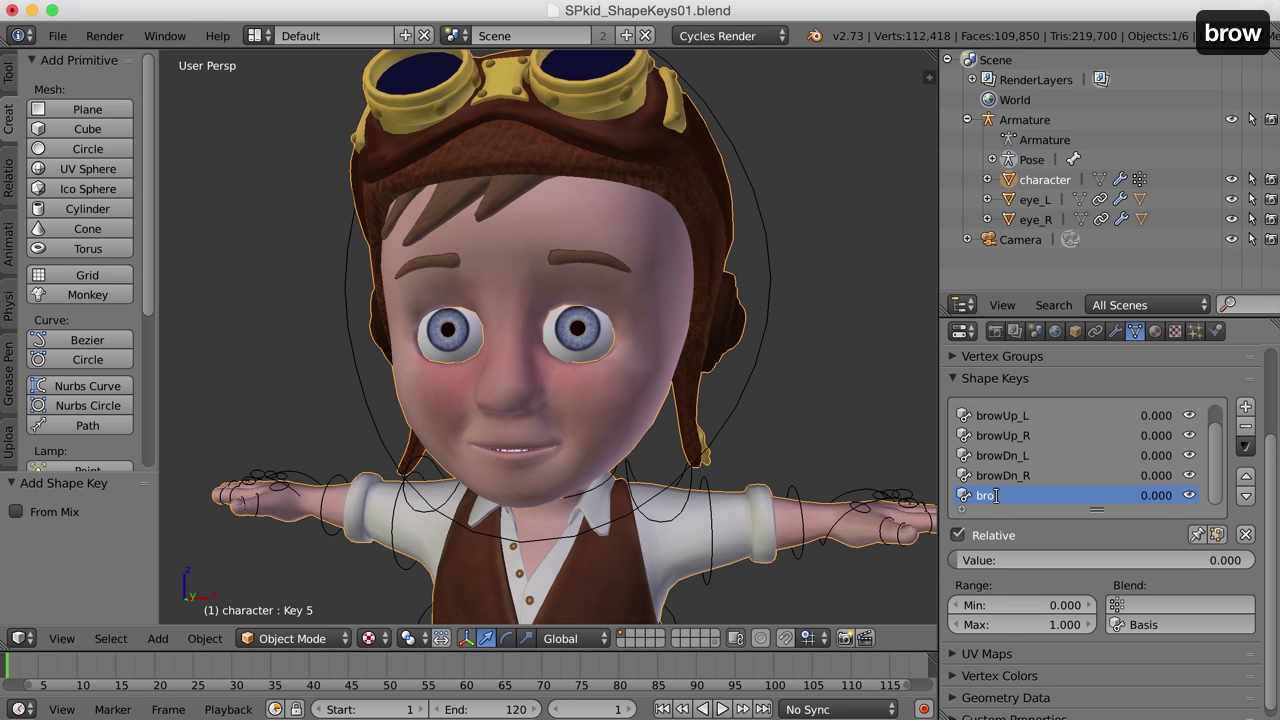
pyautogui.write('Sad')
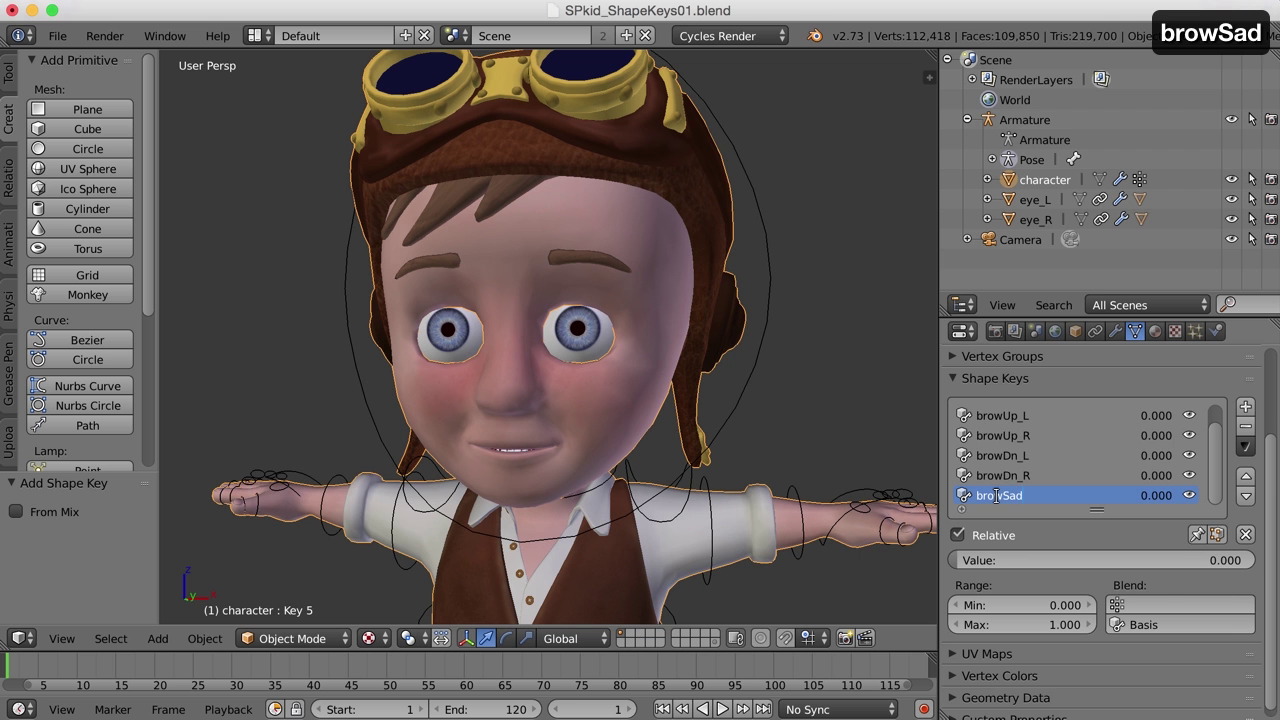
pyautogui.write('_L')
pyautogui.press('Return')
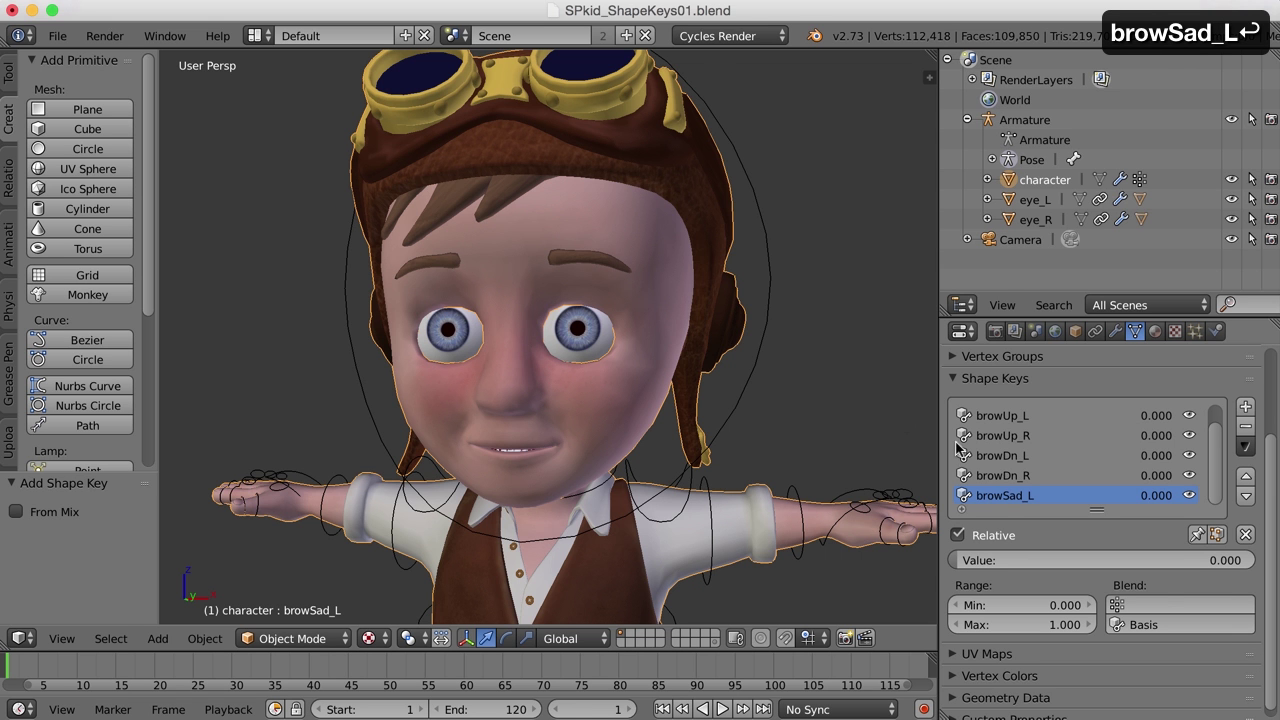
# Step: In Edit Mode, lower the whole linked left eyebrow by about 0.054 along Z and rotate it about 9.15° around Y
pyautogui.scroll(2, 666, 351)
pyautogui.press('Tab')
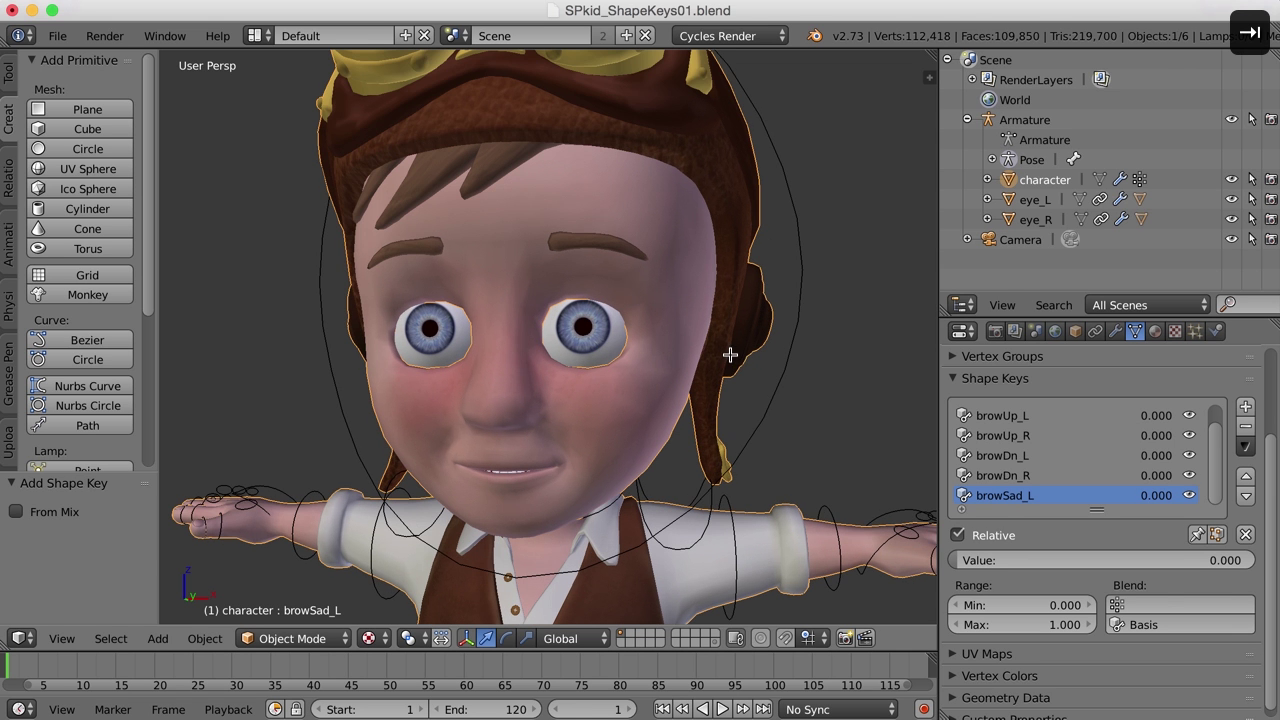
pyautogui.scroll(4, 736, 348)
pyautogui.scroll(1, 740, 340)
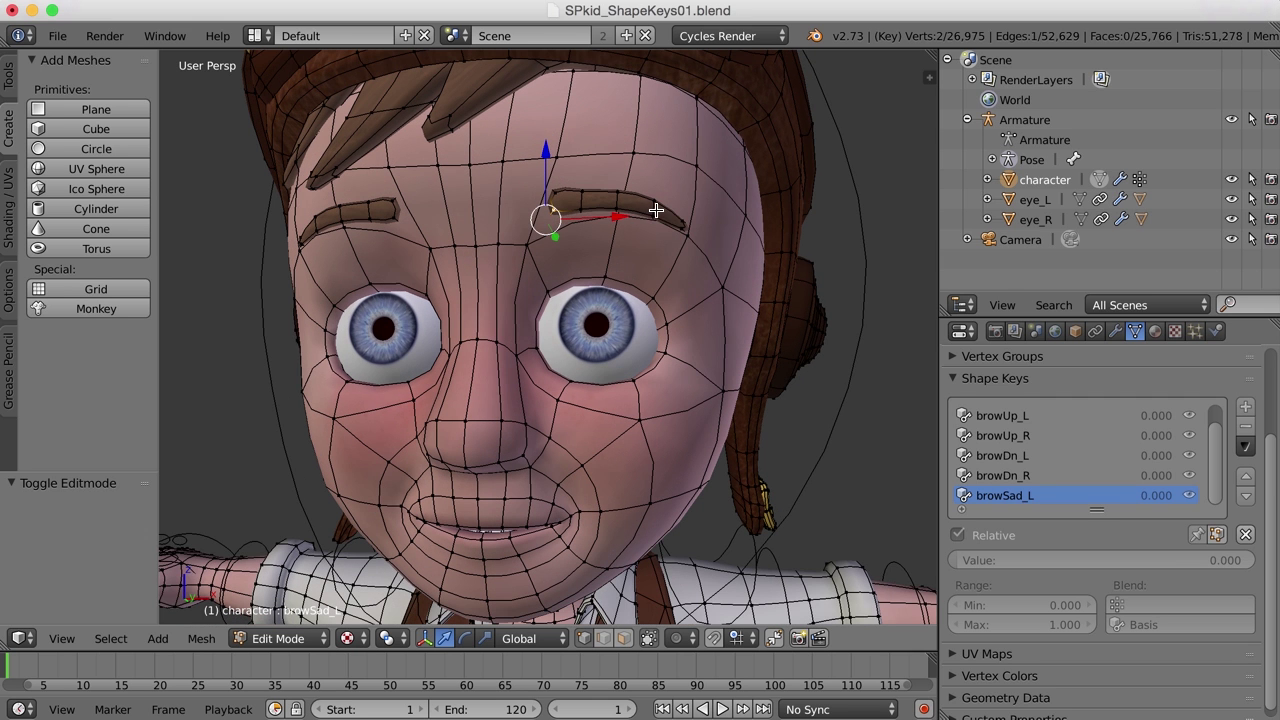
pyautogui.press('l')
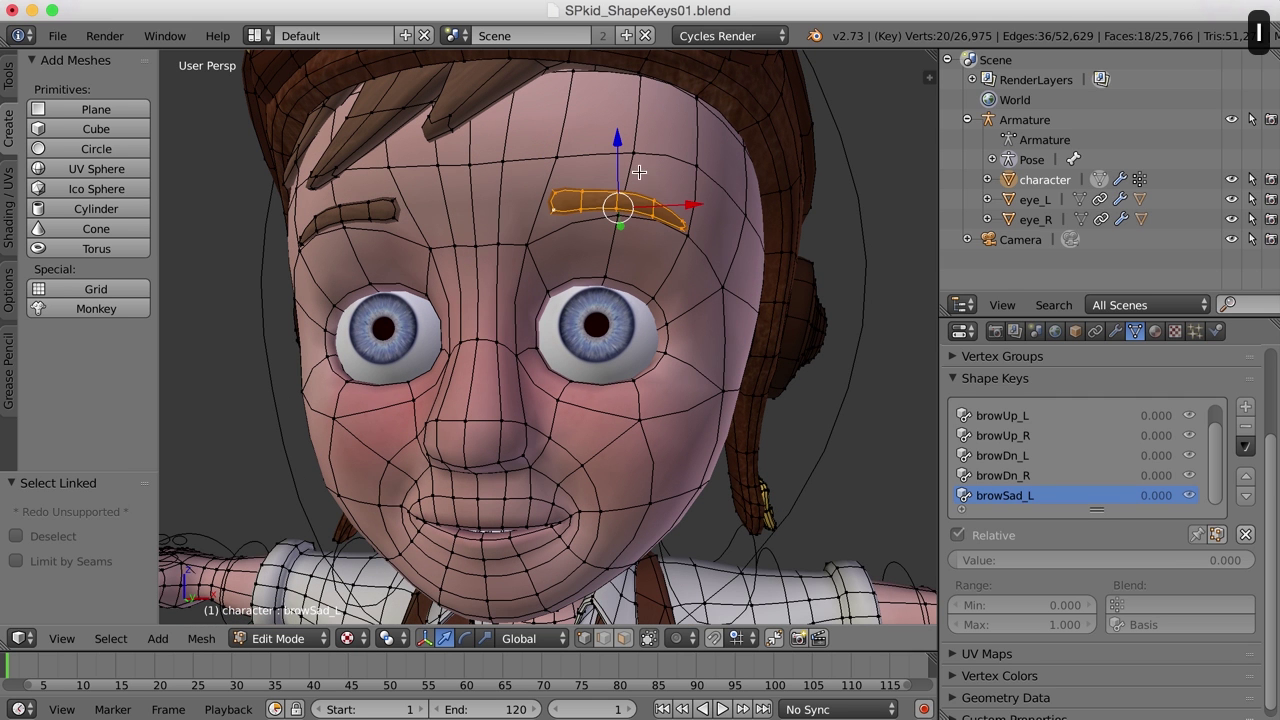
pyautogui.press('g')
pyautogui.press('z')
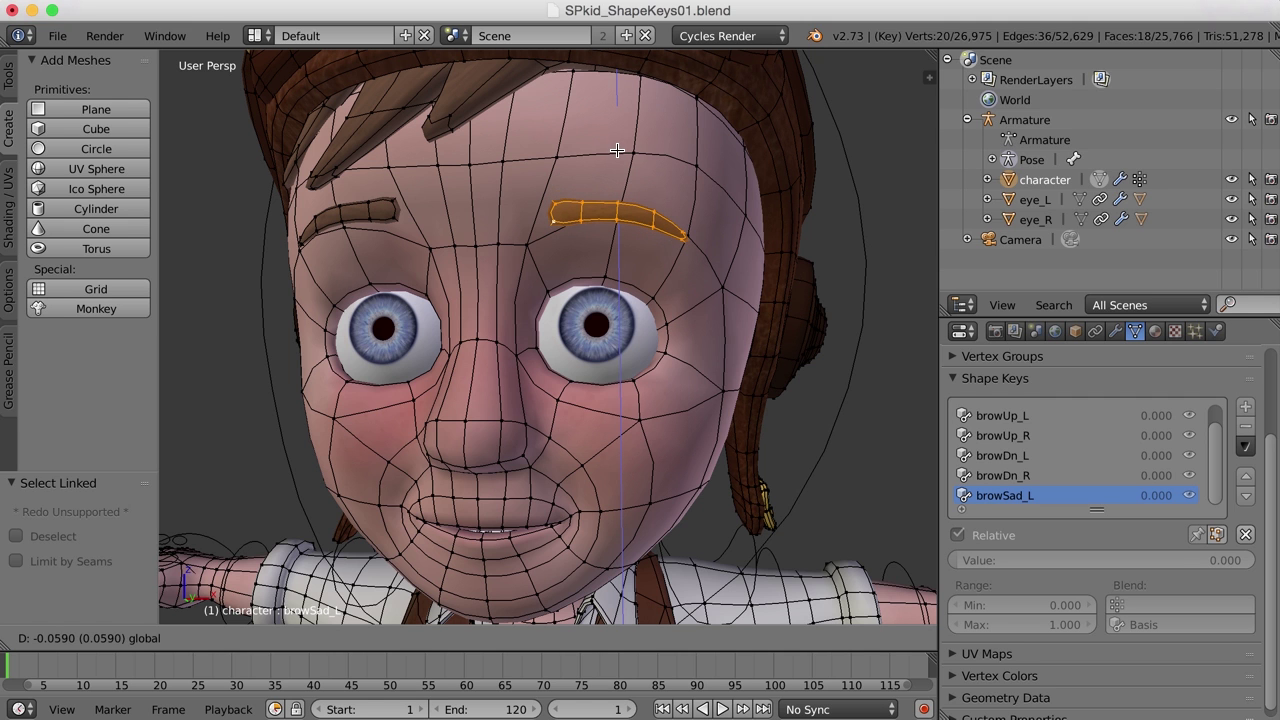
pyautogui.click(646, 198)
pyautogui.hotkey('ctrl', 'alt', 'Down')
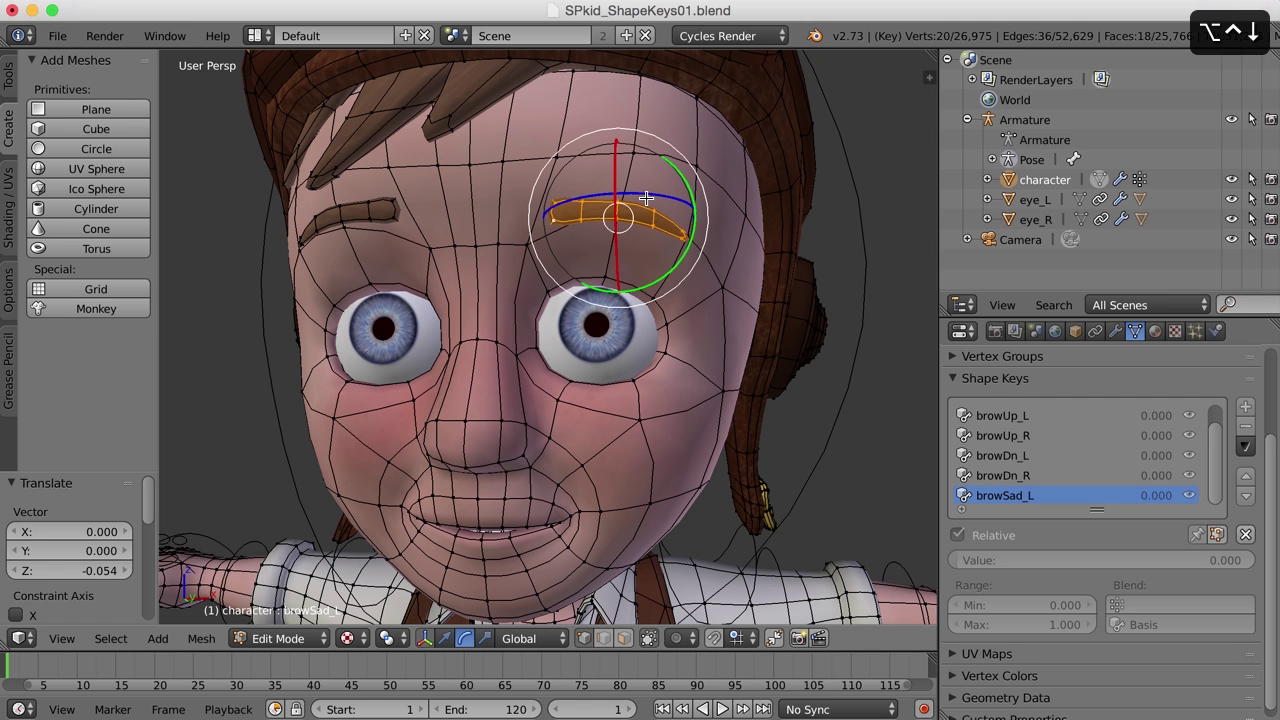
pyautogui.moveTo(668, 270); pyautogui.dragTo(657, 277)
# Step: Select the edge loop across the middle of the left eyebrow and lower it slightly along Z
pyautogui.scroll(3, 660, 272)
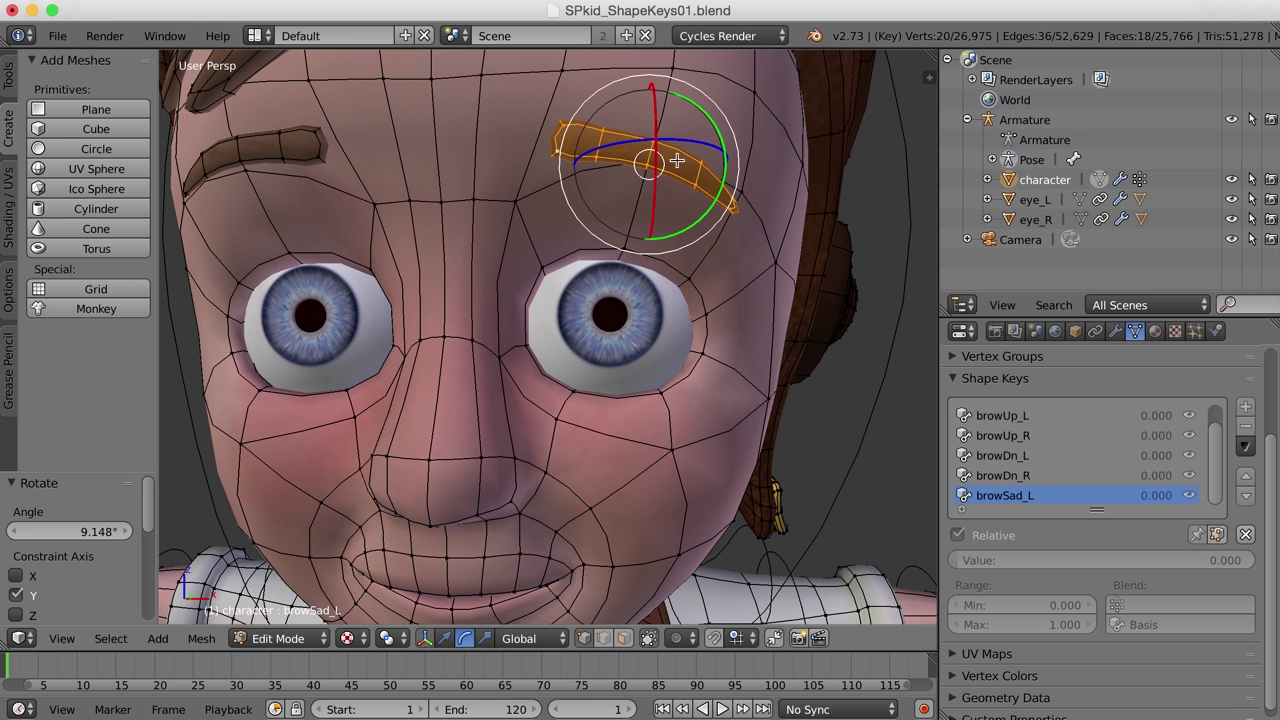
pyautogui.keyDown('alt'); pyautogui.rightClick(695, 182); pyautogui.keyUp('alt')
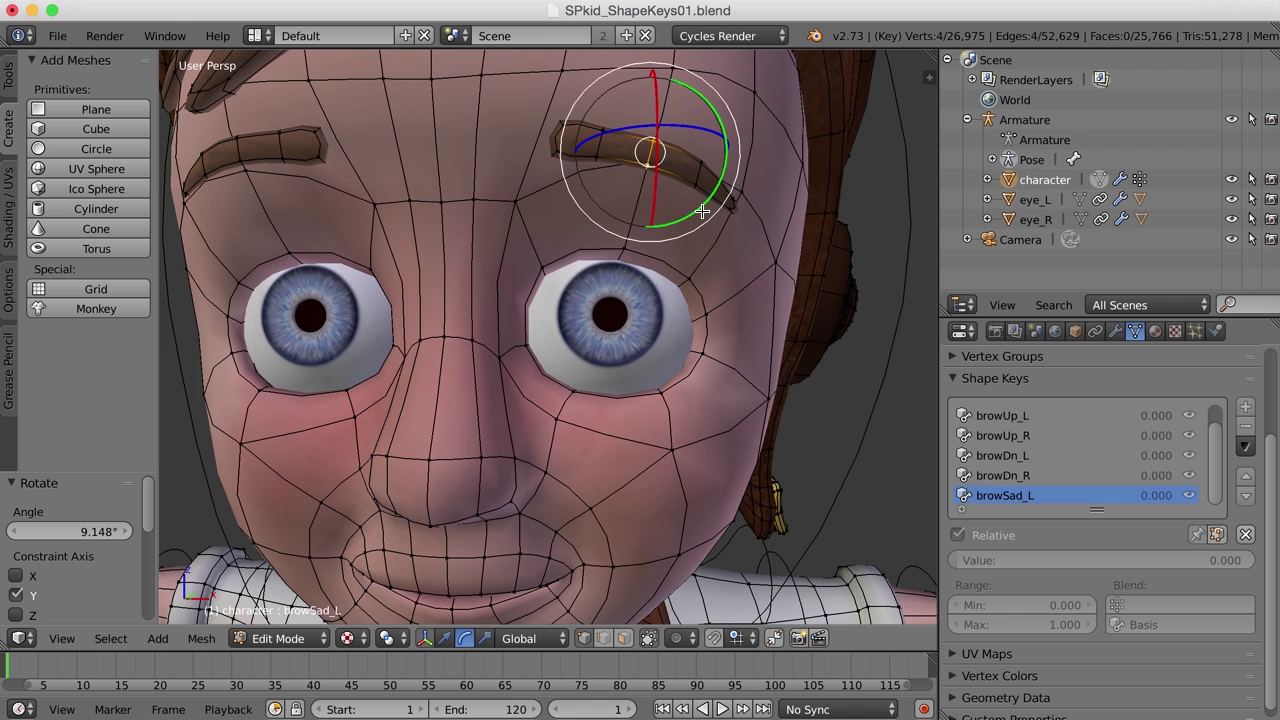
pyautogui.hotkey('ctrl', 'alt', 'g')
pyautogui.moveTo(651, 84); pyautogui.dragTo(651, 93)
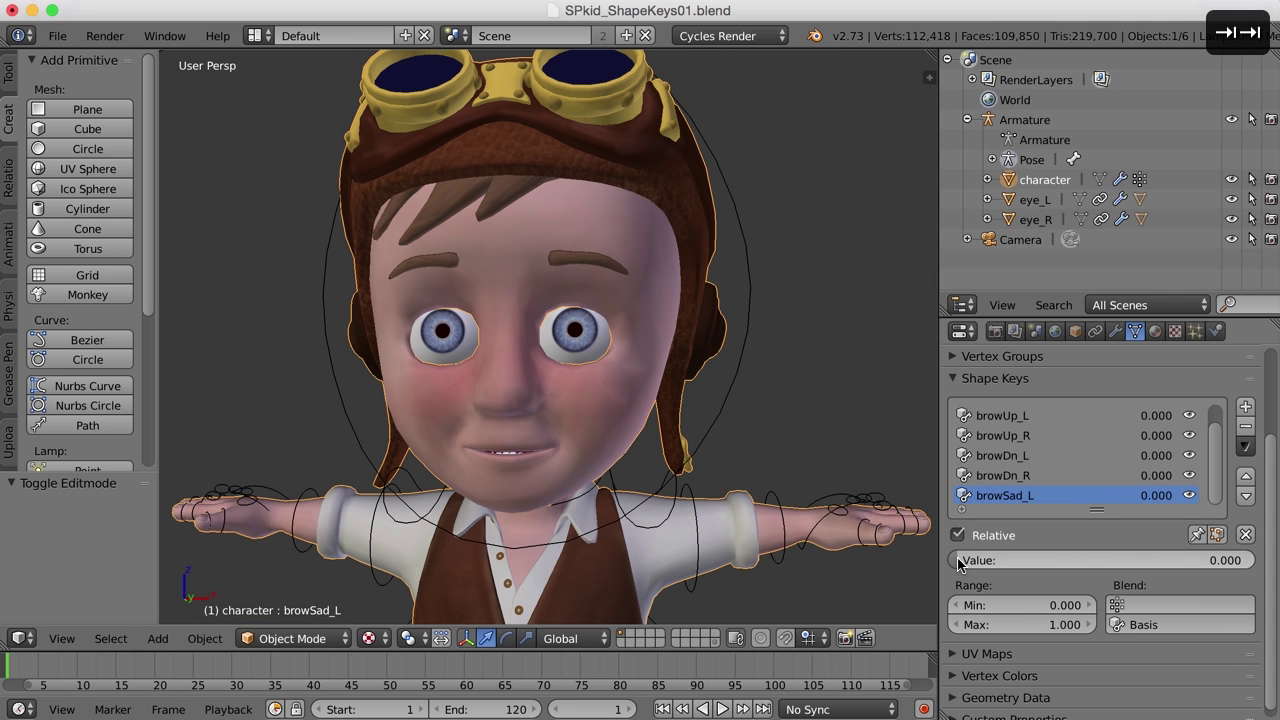
# Step: Preview browSad_L in Object Mode together with browDn_L, leaving browSad_L at 1.000 and browDn_L at 0
pyautogui.moveTo(958, 563); pyautogui.dragTo(1254, 563)
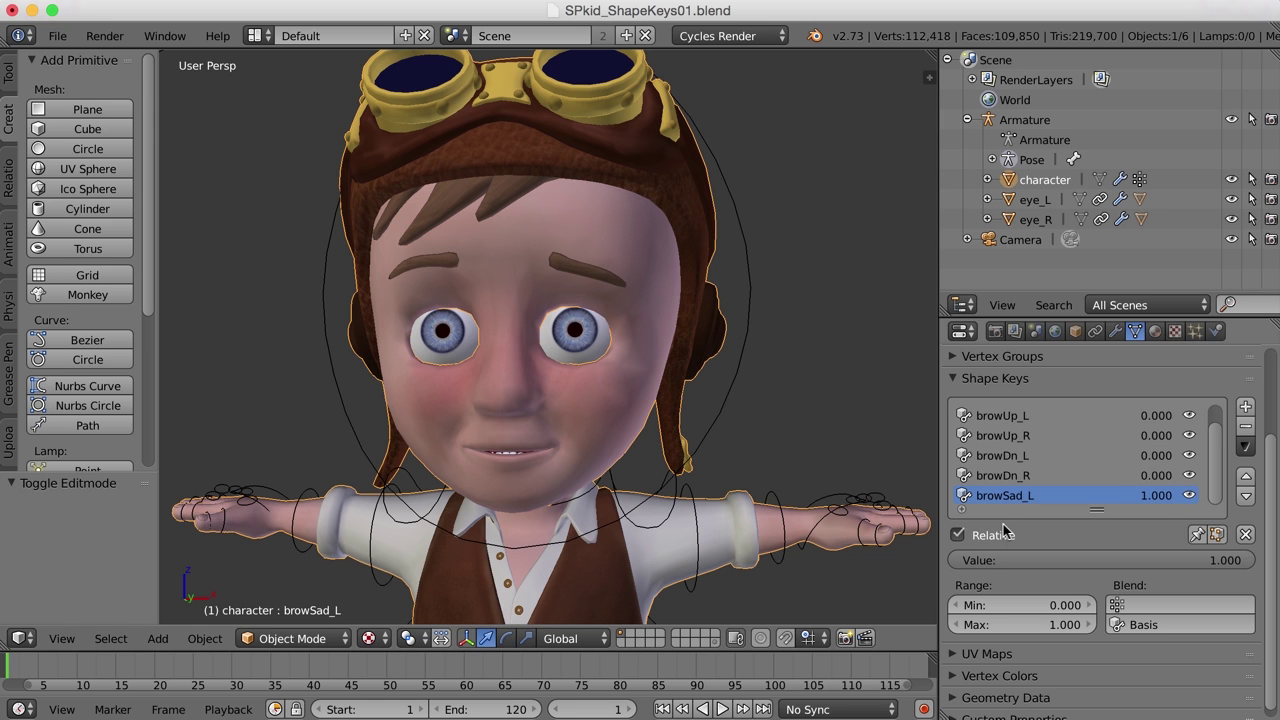
pyautogui.click(1005, 456)
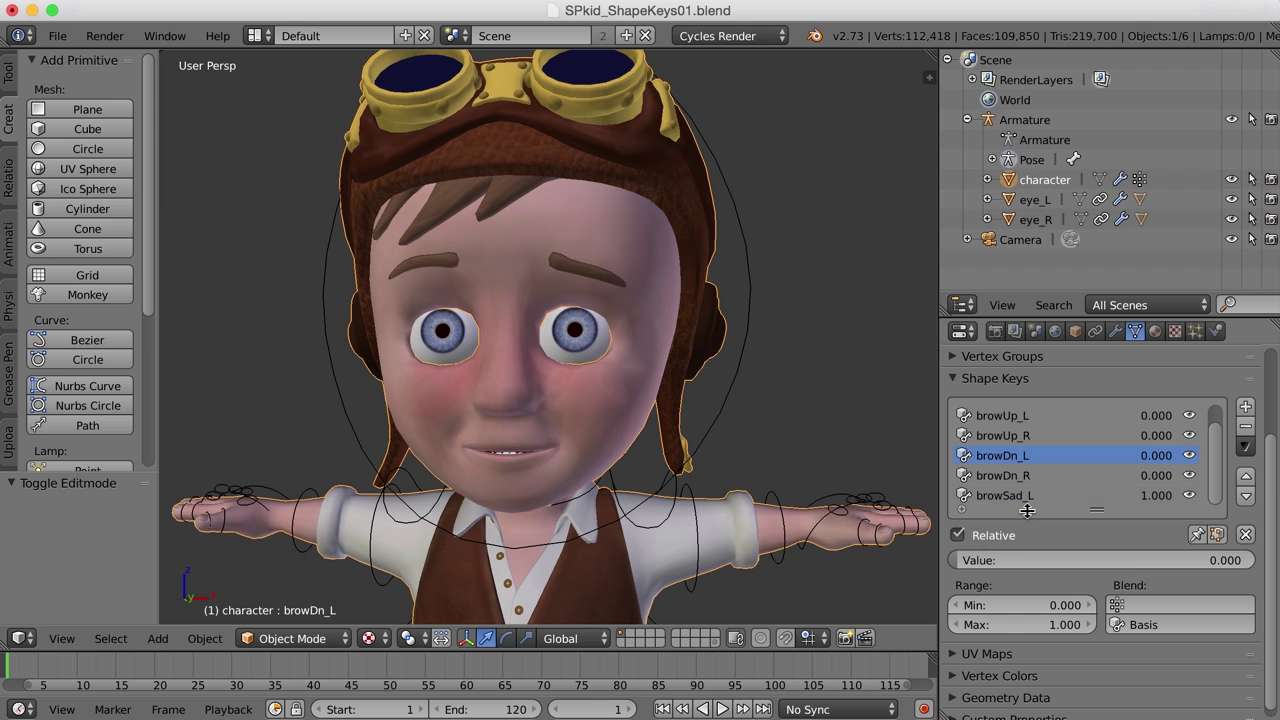
pyautogui.moveTo(956, 560)
pyautogui.mouseDown()
pyautogui.moveTo(1176, 560)
pyautogui.moveTo(956, 560)
pyautogui.mouseUp()
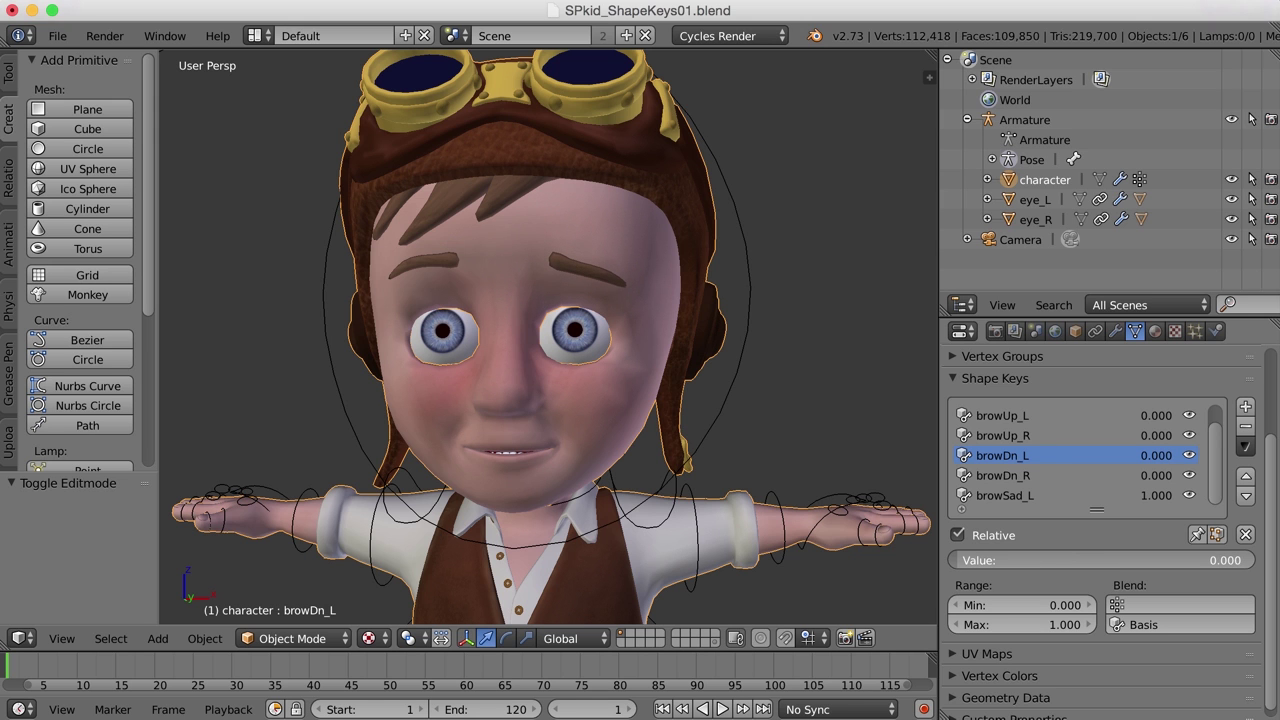
pyautogui.click(1020, 497)
pyautogui.moveTo(1240, 566)
pyautogui.mouseDown()
pyautogui.moveTo(956, 566)
pyautogui.moveTo(1250, 566)
pyautogui.mouseUp()
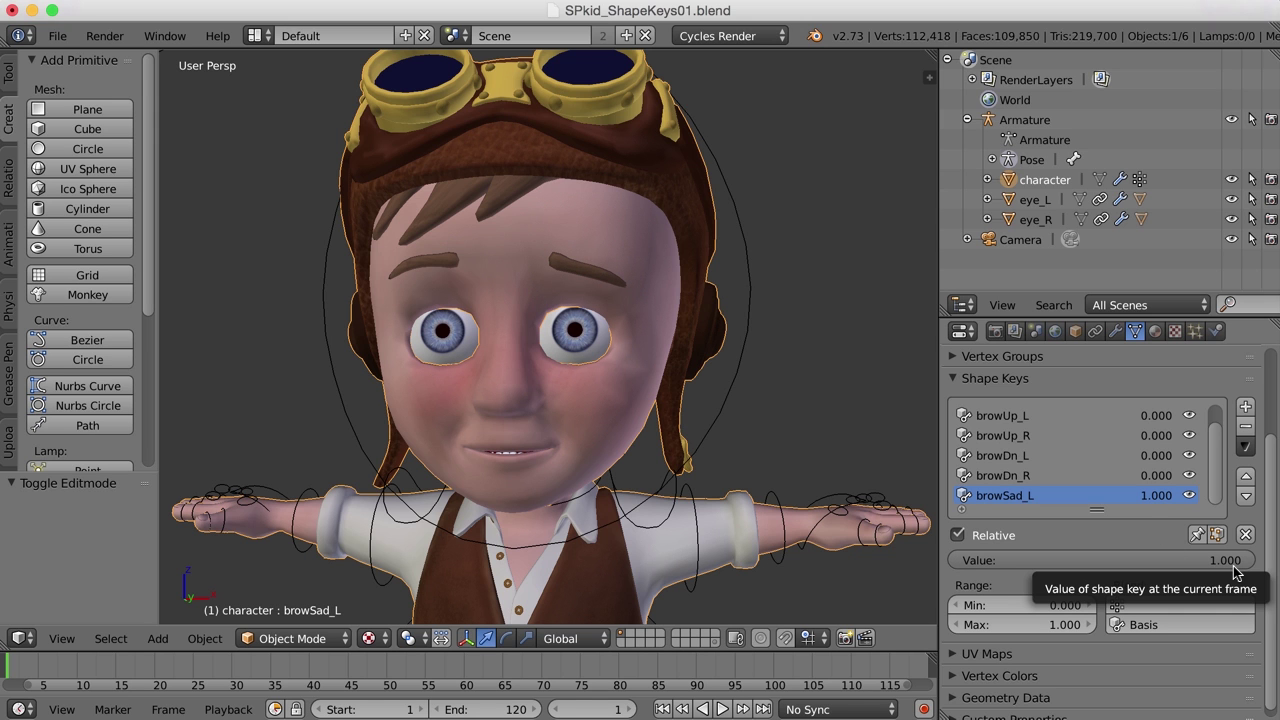
# Step: Create a new shape key from the current mix and name it browSad_R
pyautogui.click(1245, 446)
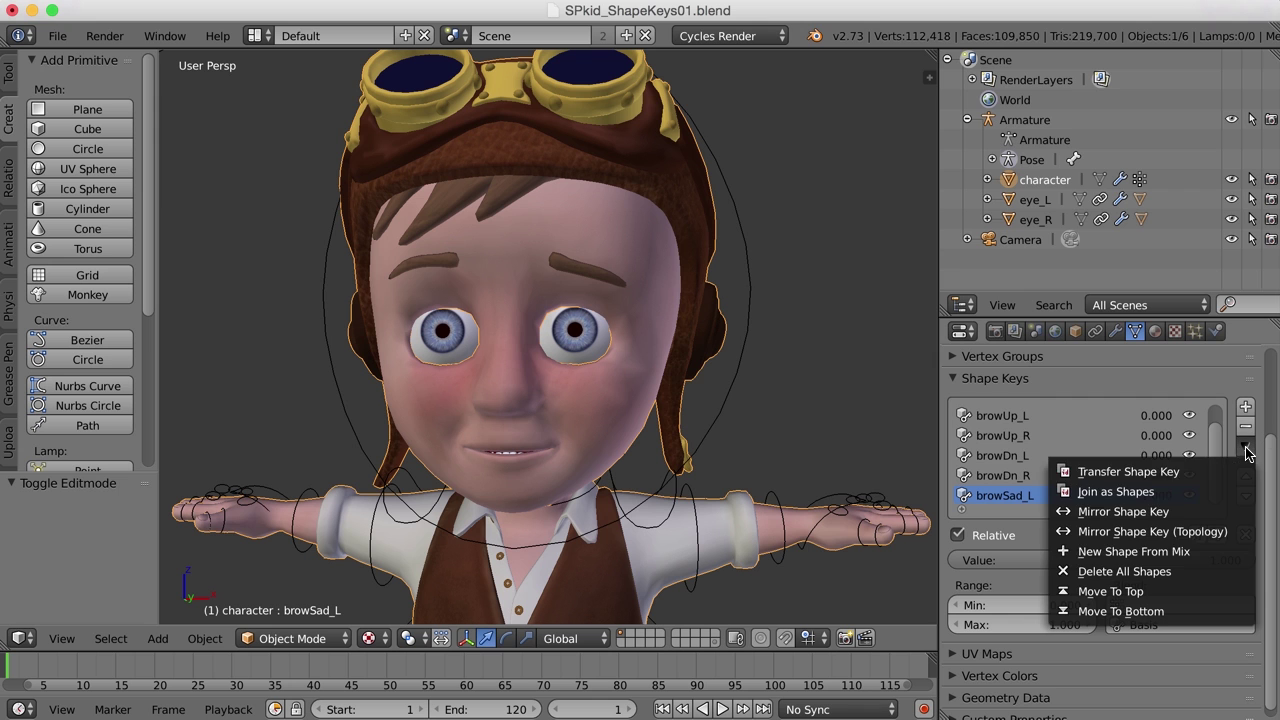
pyautogui.click(1189, 553)
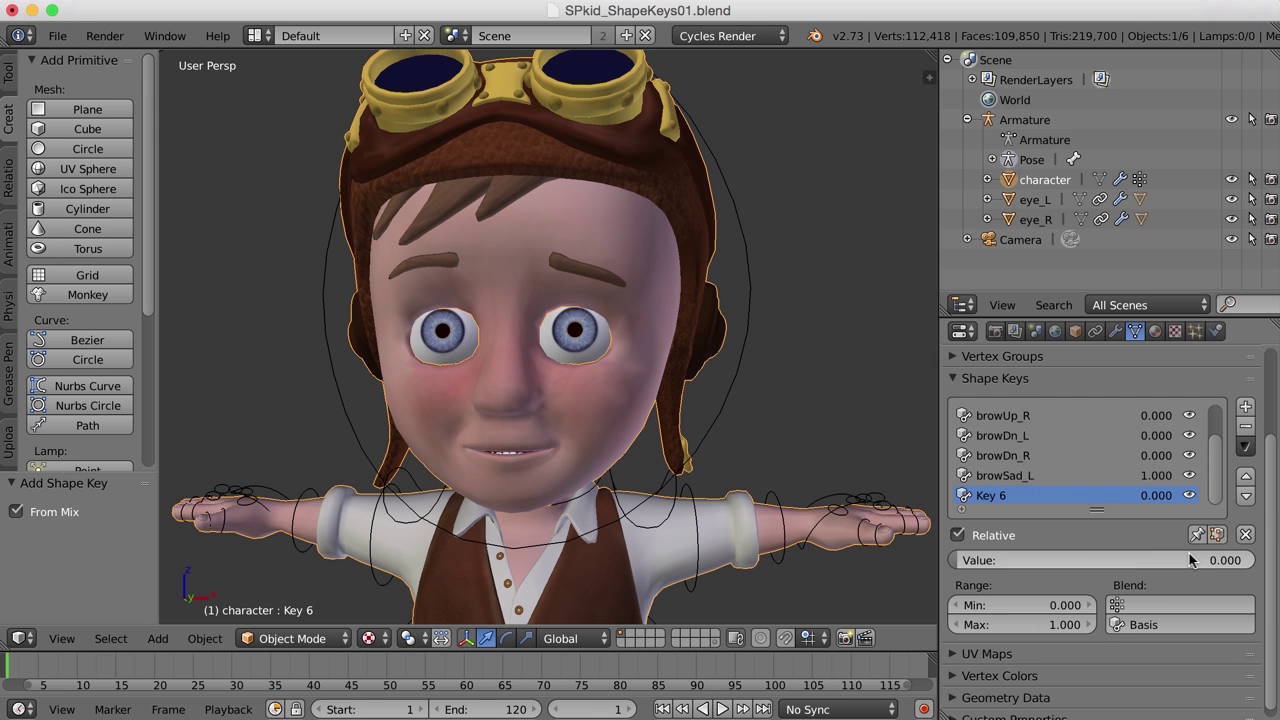
pyautogui.doubleClick(1001, 496)
pyautogui.write('browSad')
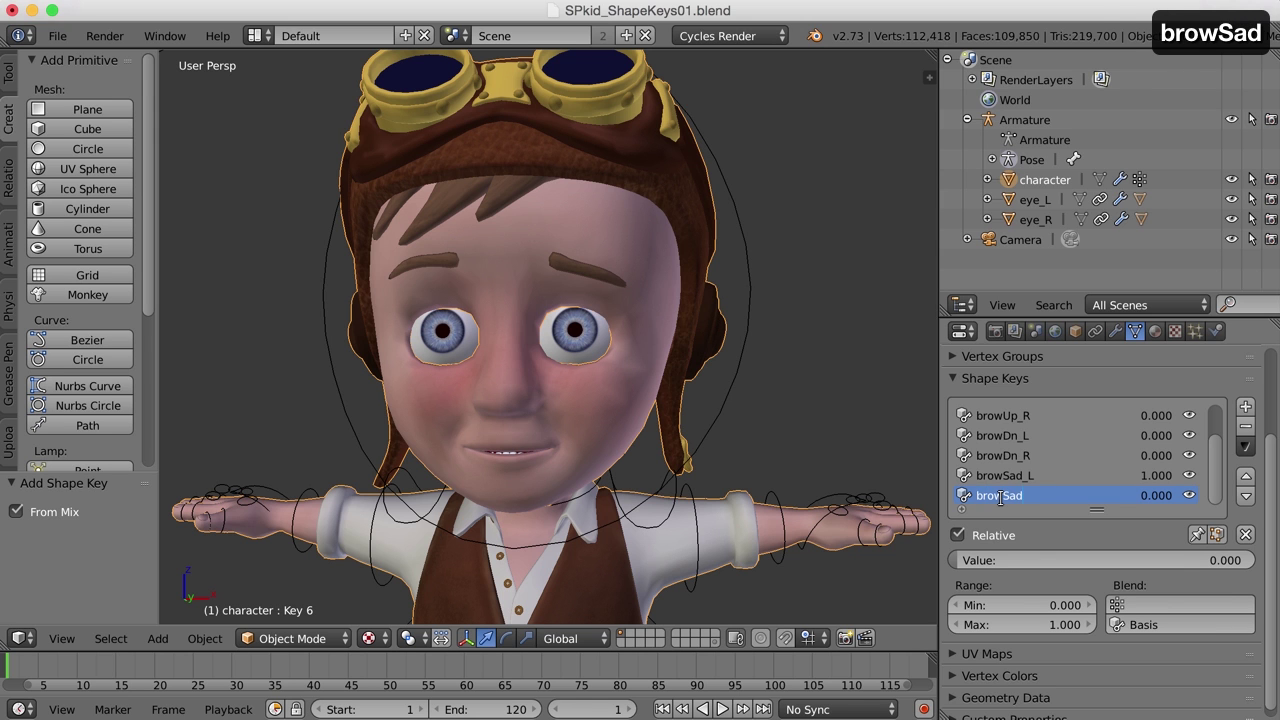
pyautogui.write('_R')
pyautogui.press('Return')
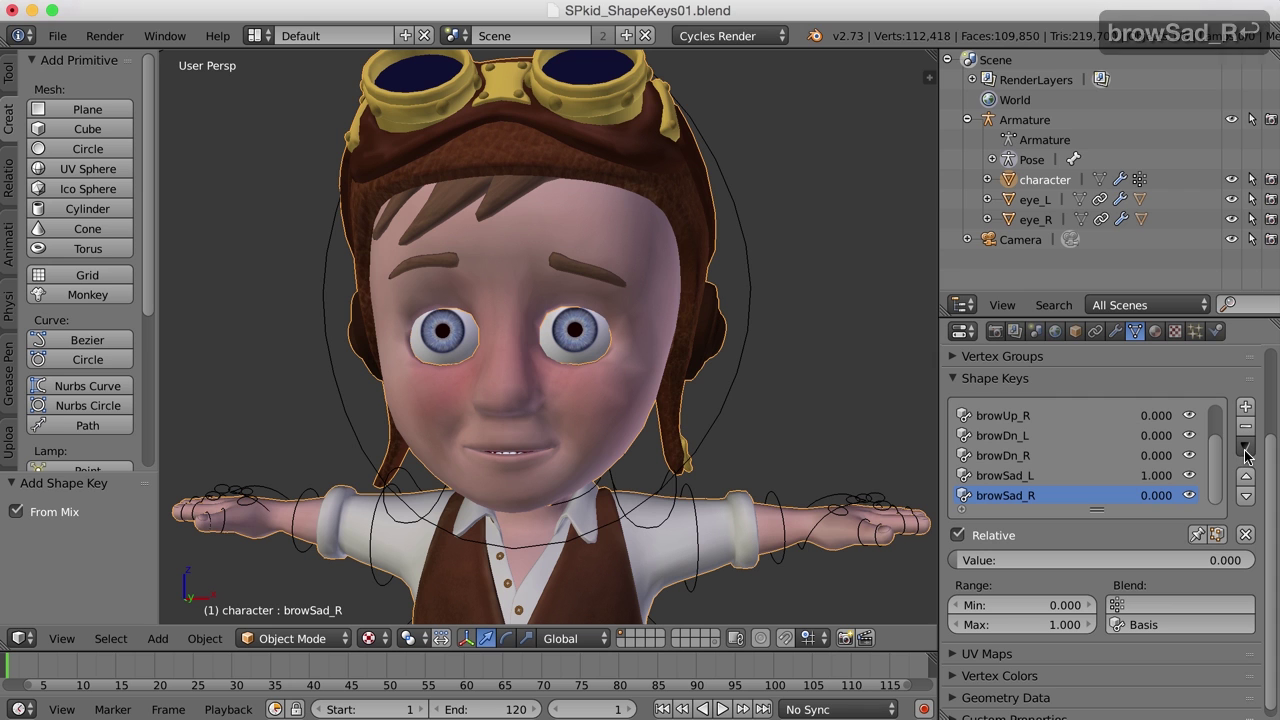
# Step: Mirror the browSad_R shape key, preview its value, and return both browSad_R and browSad_L to 0
pyautogui.click(1246, 450)
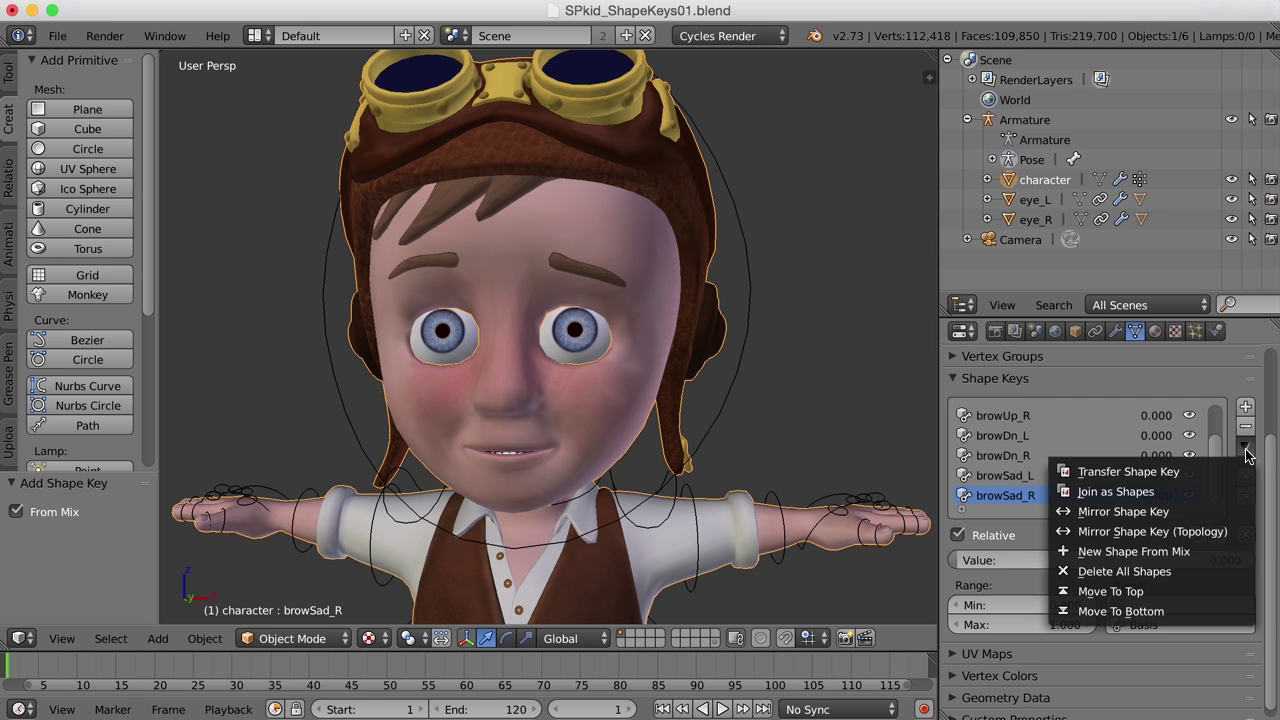
pyautogui.click(1180, 513)
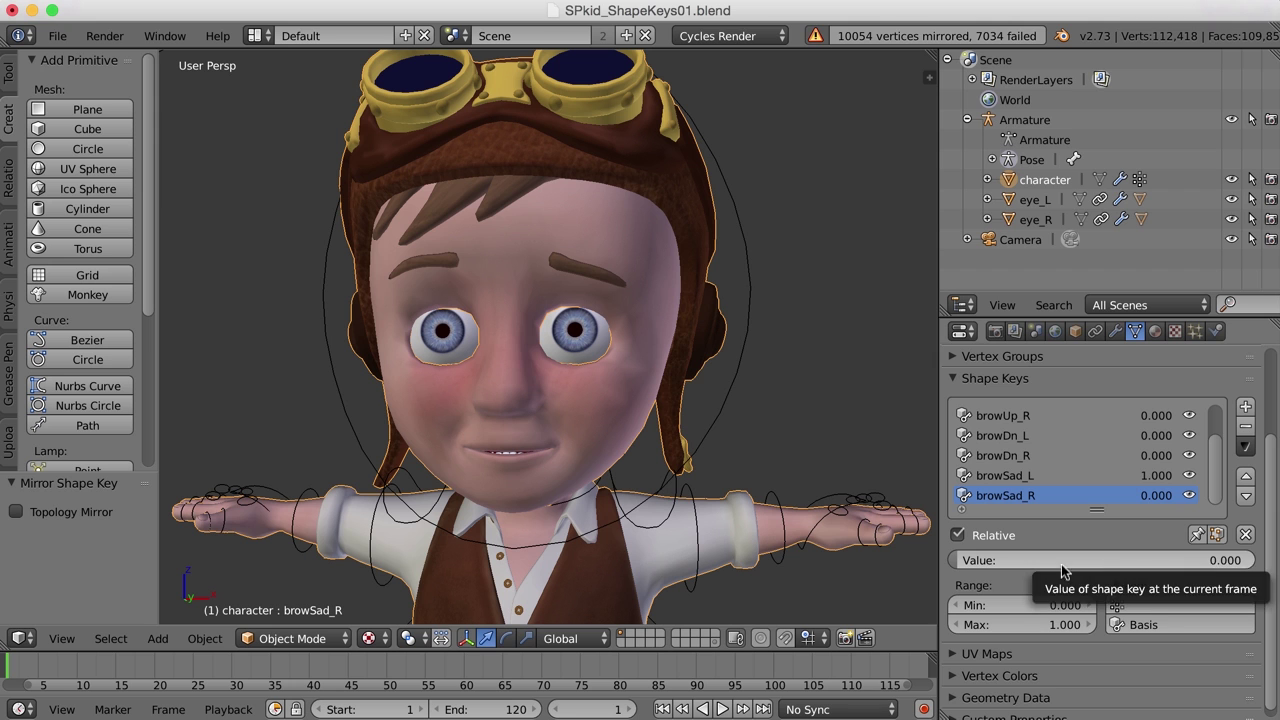
pyautogui.moveTo(1061, 565); pyautogui.dragTo(956, 562)
pyautogui.moveTo(1156, 475); pyautogui.dragTo(805, 404)
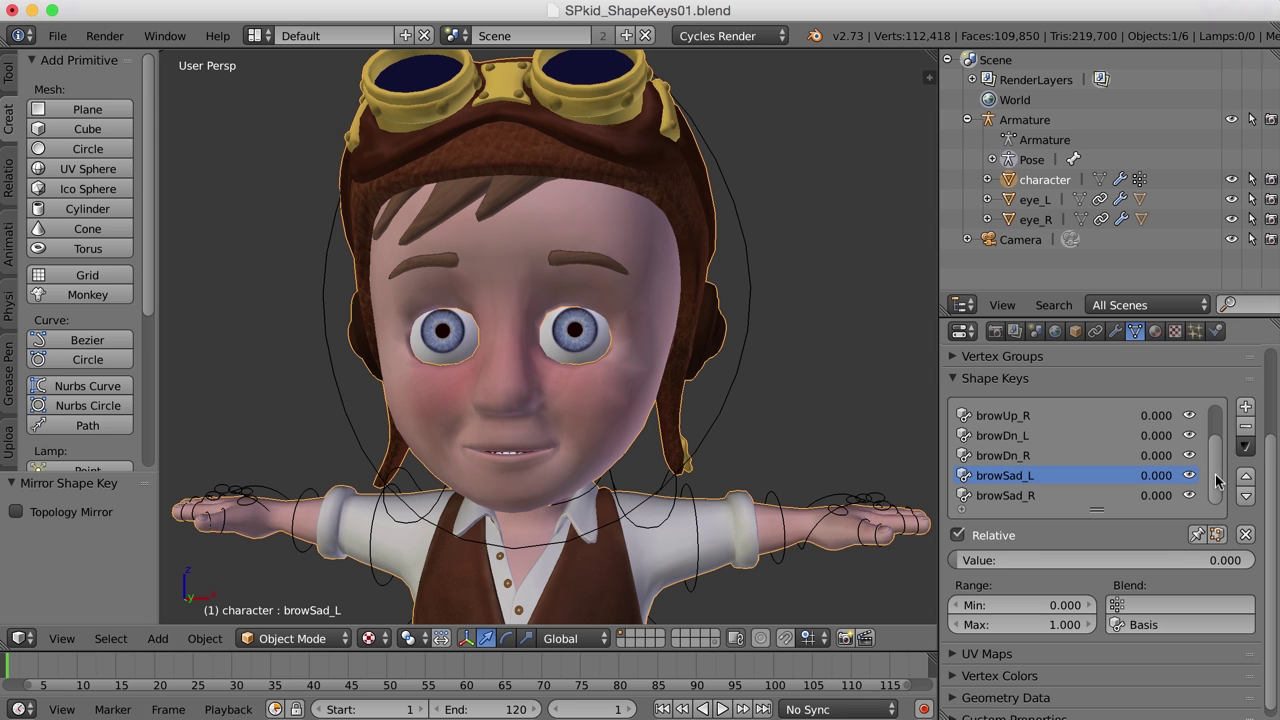
# Step: Starting from the Basis key, add a new shape key to the character and name it blink_L
pyautogui.moveTo(1217, 481); pyautogui.dragTo(1217, 421)
pyautogui.click(1002, 417)
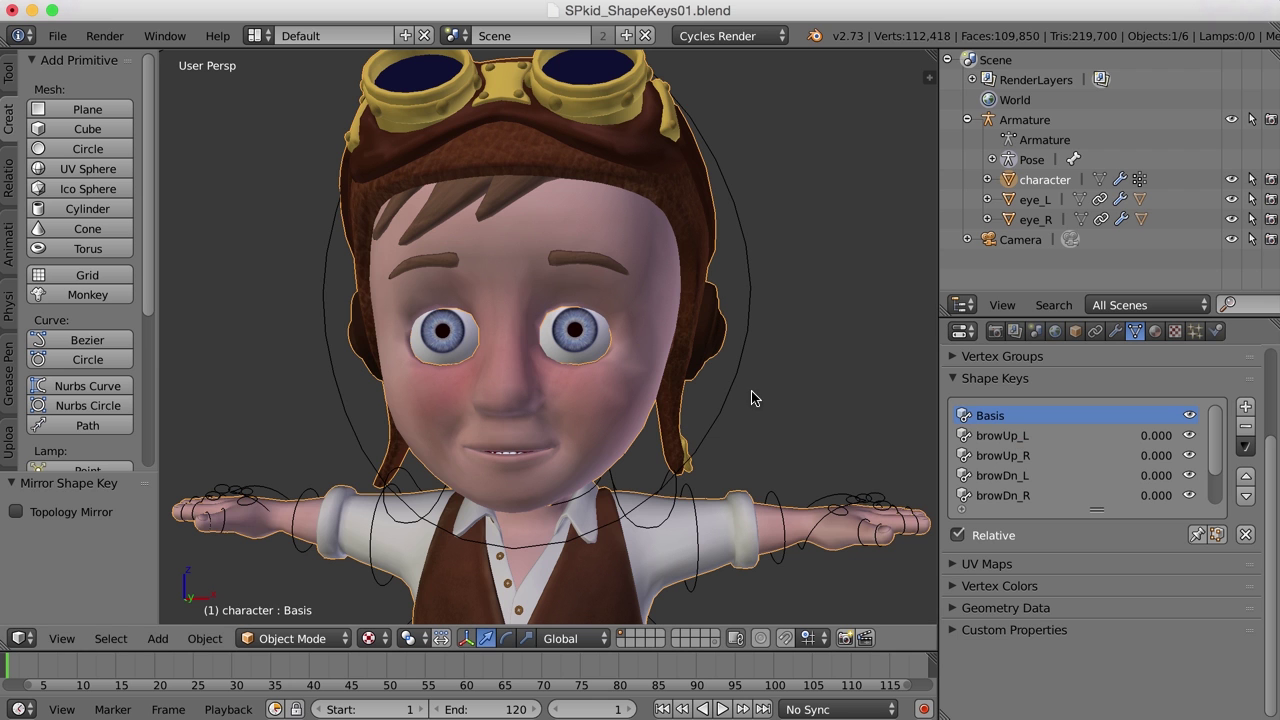
pyautogui.moveTo(695, 400); pyautogui.dragTo(737, 417, button='middle')
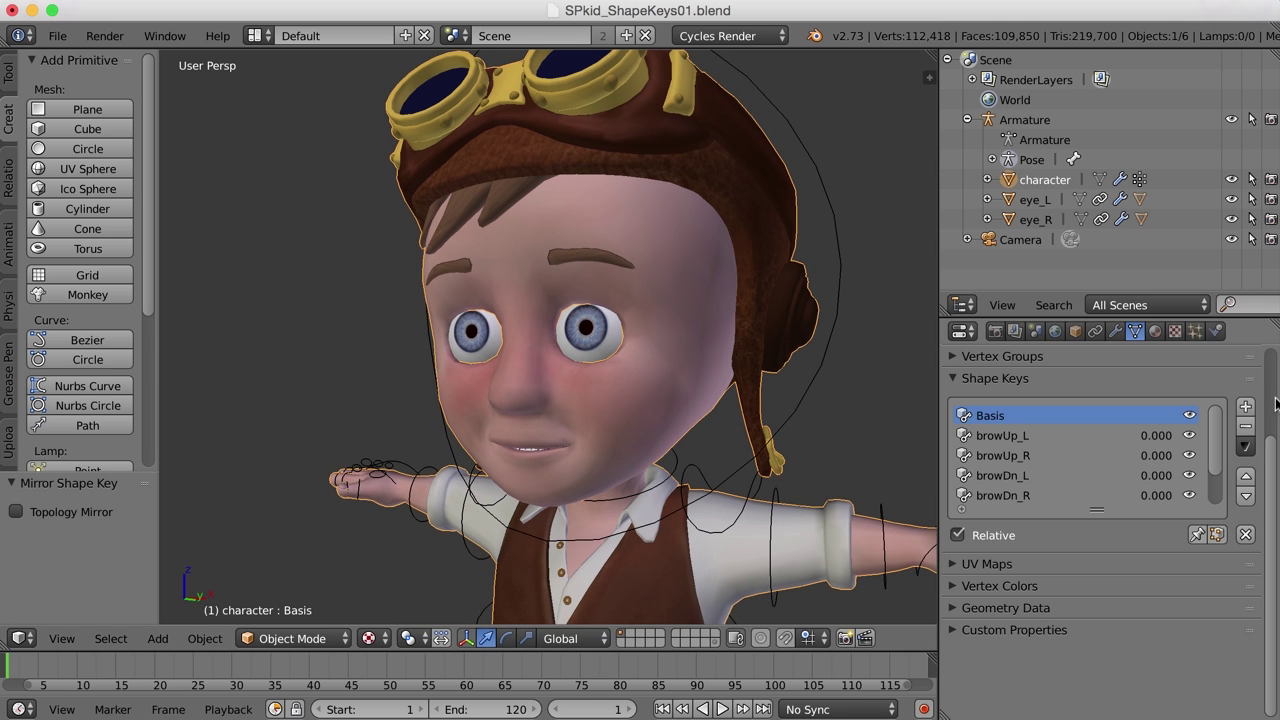
pyautogui.click(1245, 410)
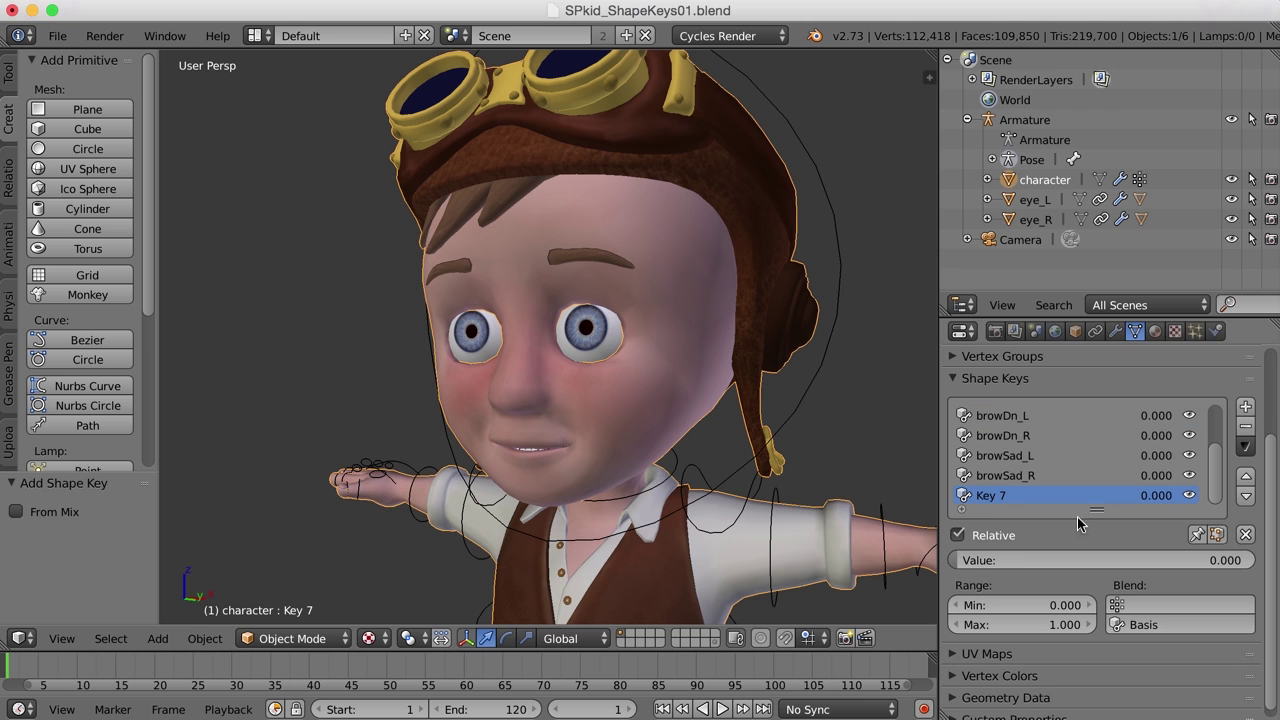
pyautogui.doubleClick(1006, 496)
pyautogui.write('blink')
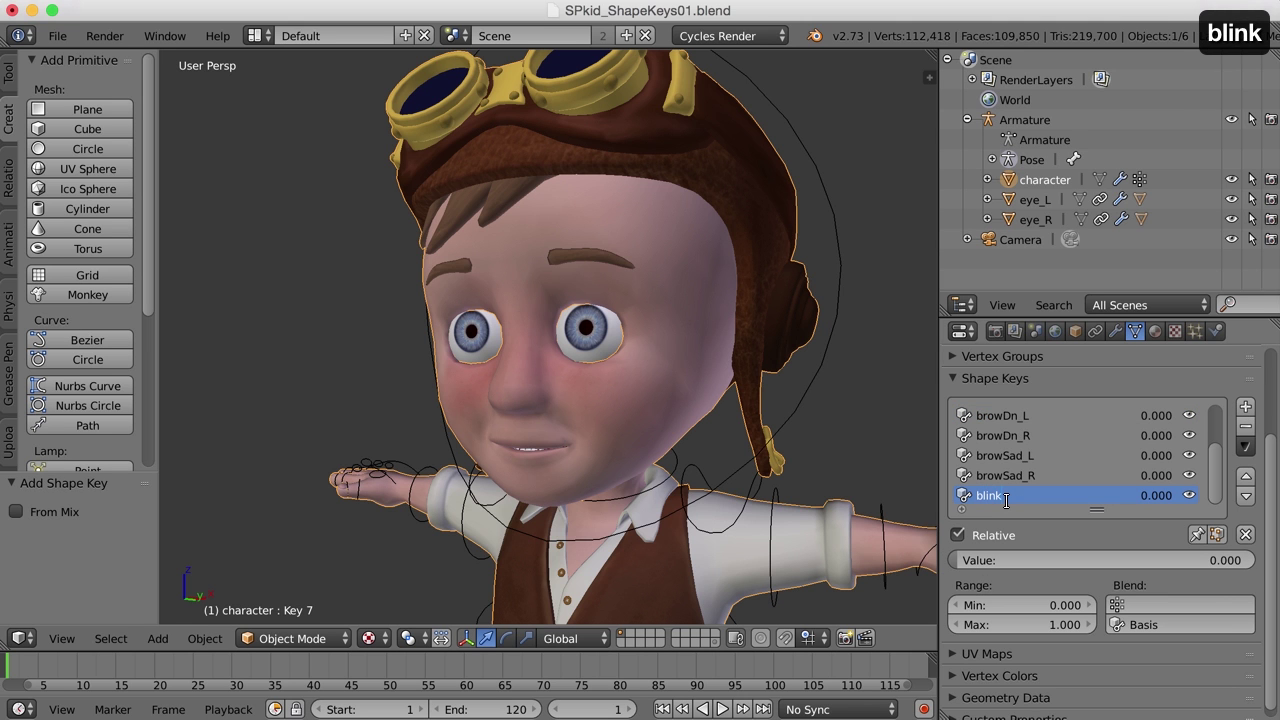
pyautogui.write('_L')
pyautogui.press('Return')
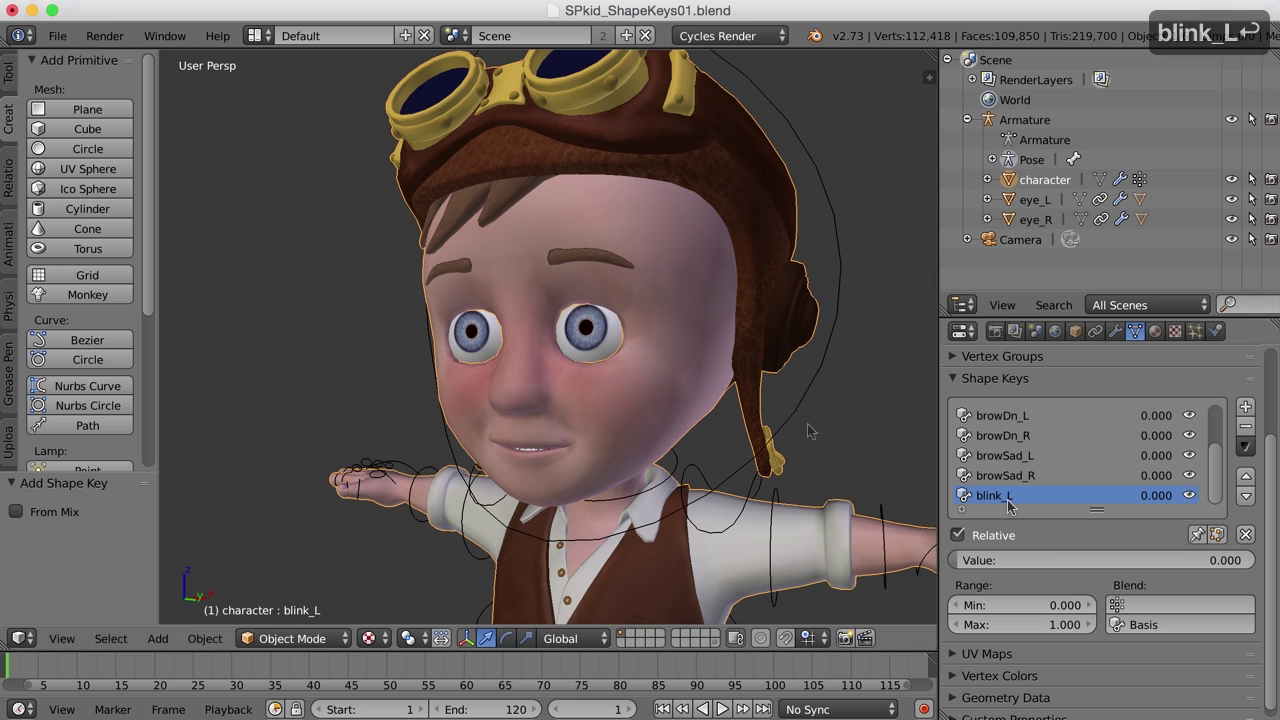
# Step: Expand eye_L and eye_R in the scene hierarchy and make their child objects eyeOuter.L and eyeOuter.R visible in the viewport
pyautogui.moveTo(1040, 294); pyautogui.dragTo(1040, 382)
pyautogui.scroll(3, 705, 357)
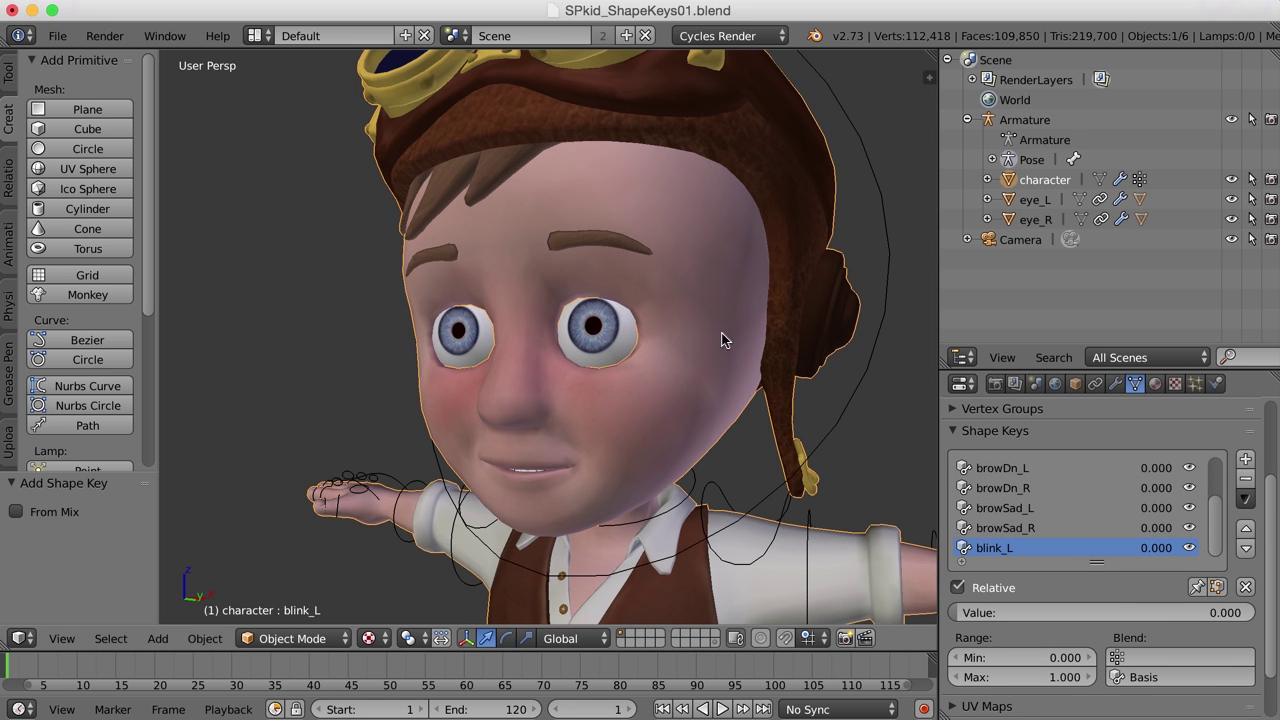
pyautogui.click(989, 201)
pyautogui.click(988, 300)
pyautogui.scroll(-3, 1140, 280)
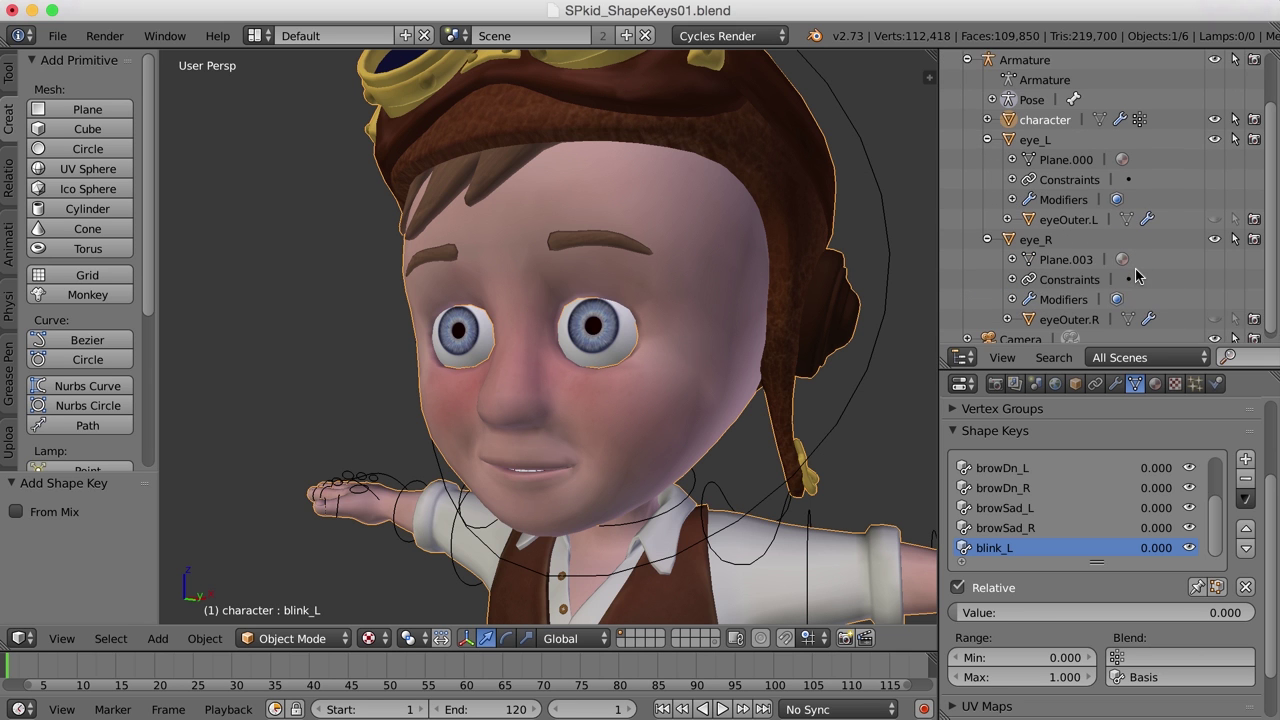
pyautogui.click(1090, 214)
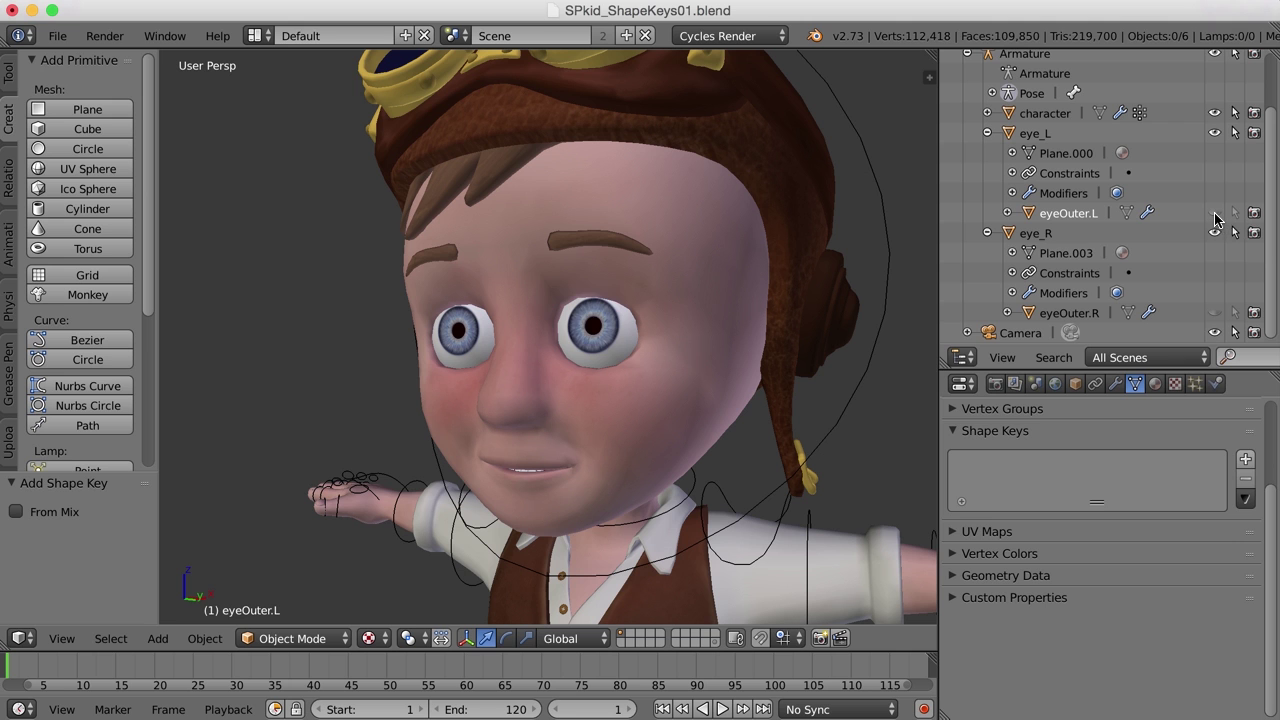
pyautogui.click(1215, 214)
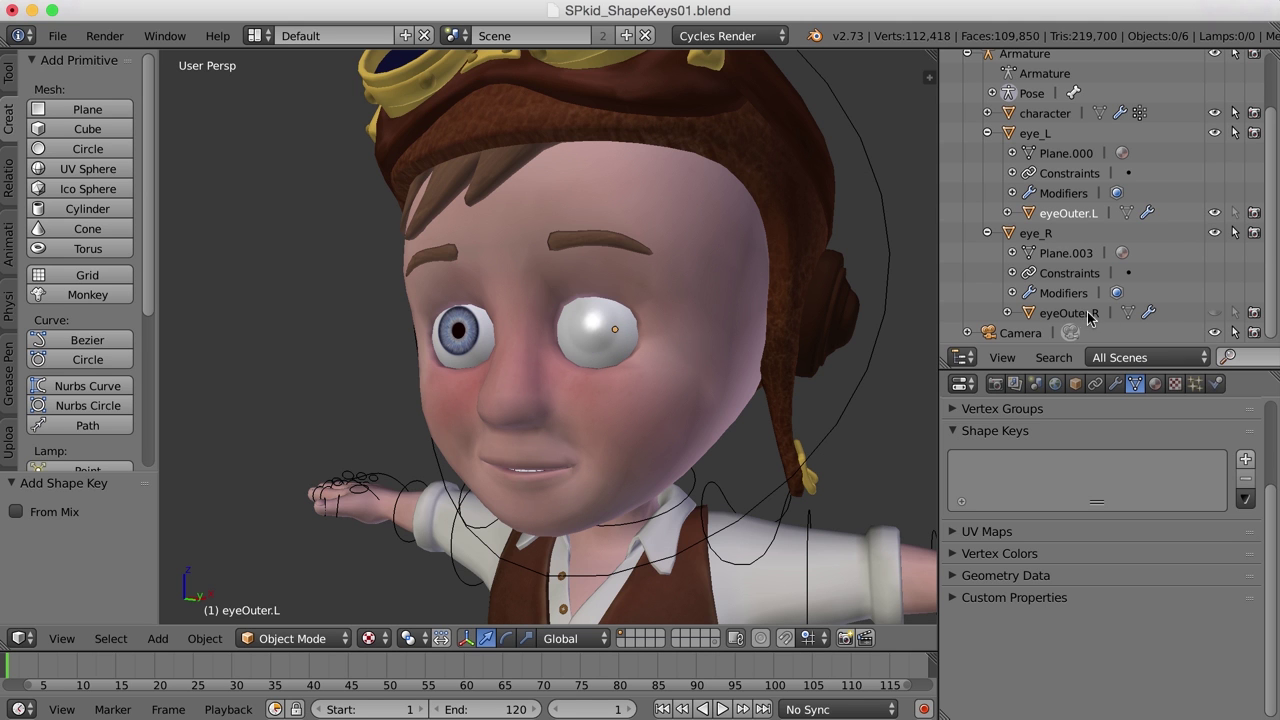
pyautogui.click(1090, 314)
pyautogui.click(1215, 313)
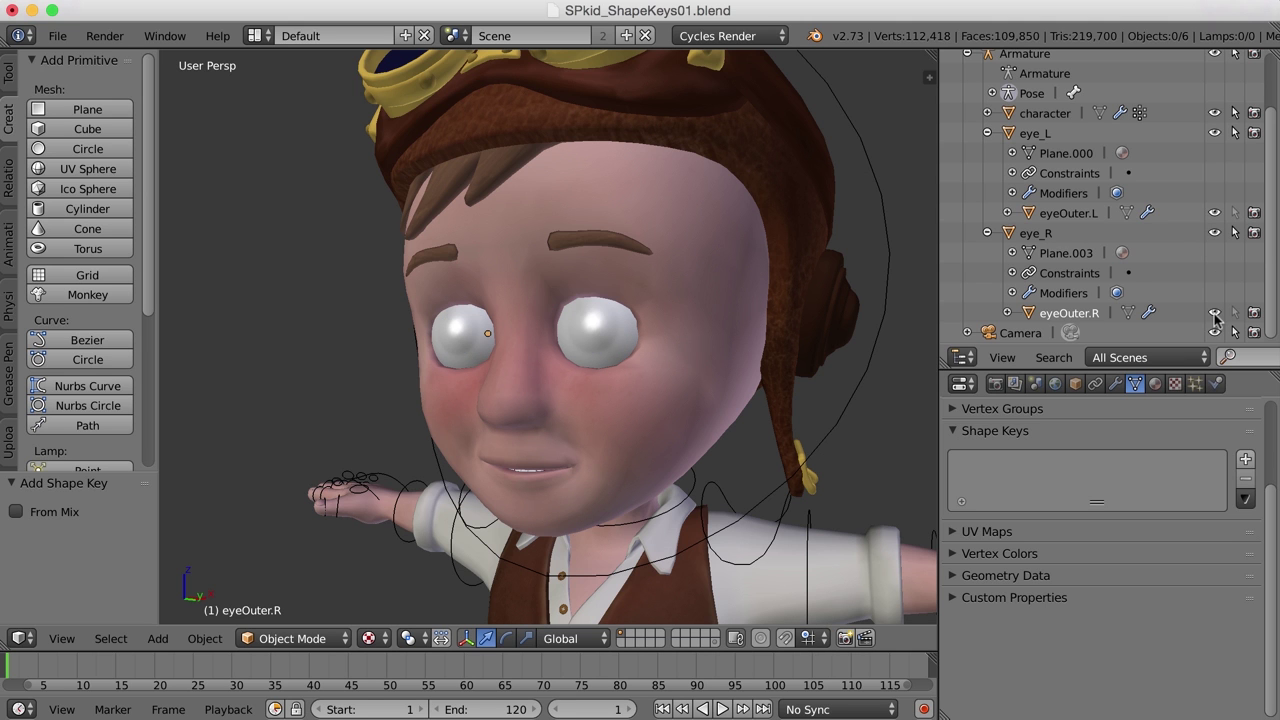
pyautogui.click(987, 235)
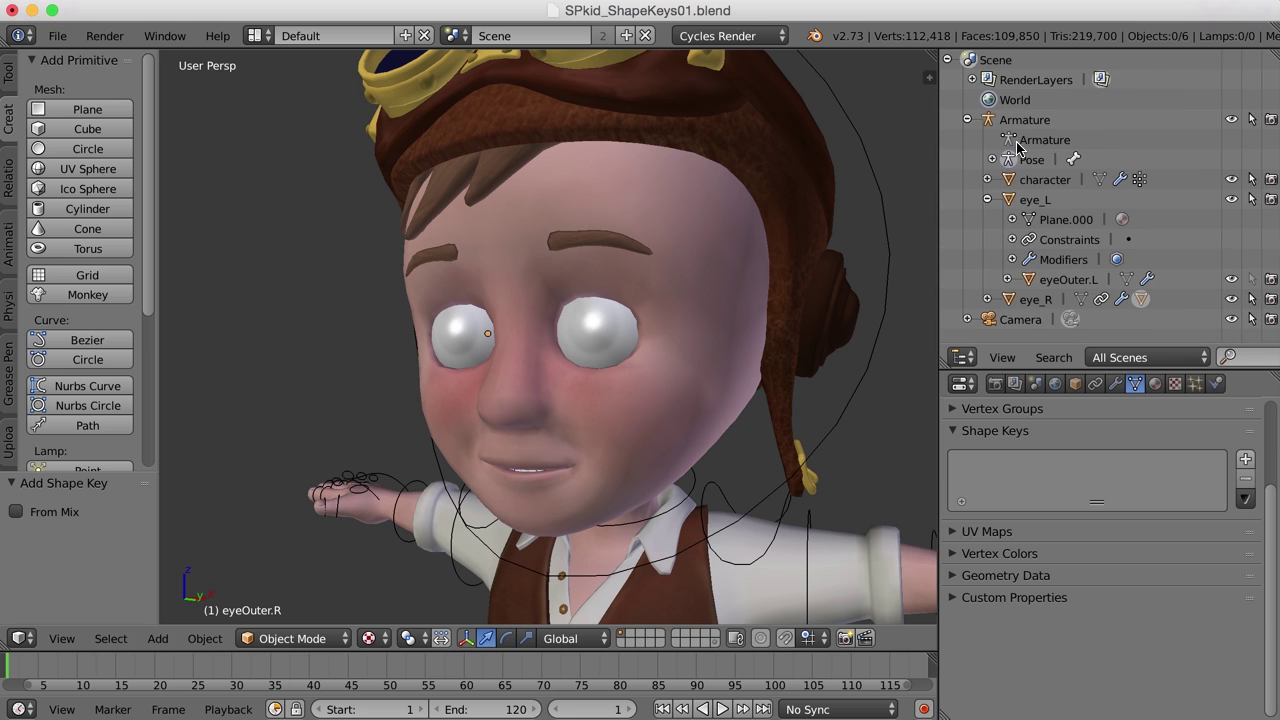
pyautogui.click(987, 299)
pyautogui.scroll(-3, 987, 300)
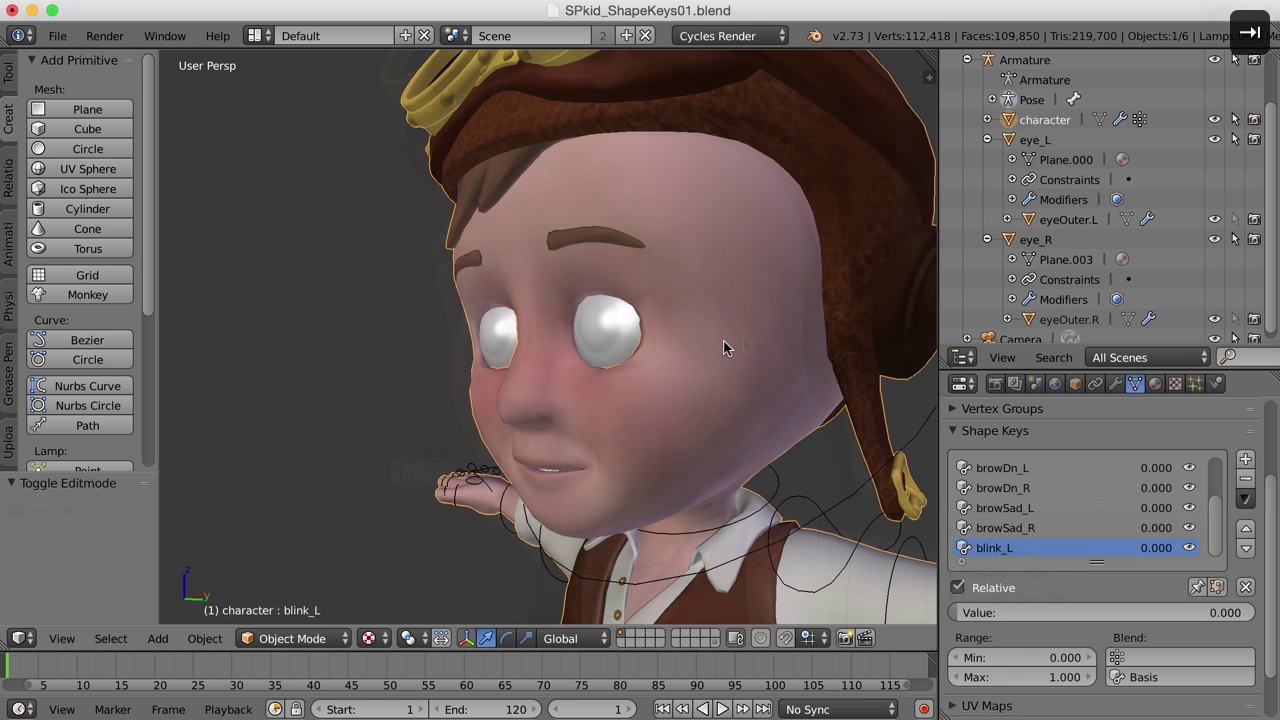
# Step: Enter Edit Mode on the character mesh with the blink_L shape key active
pyautogui.press('Tab')
pyautogui.hscroll(10, 692, 355)
pyautogui.scroll(5, 692, 355)
pyautogui.moveTo(764, 336); pyautogui.dragTo(733, 357, button='middle')
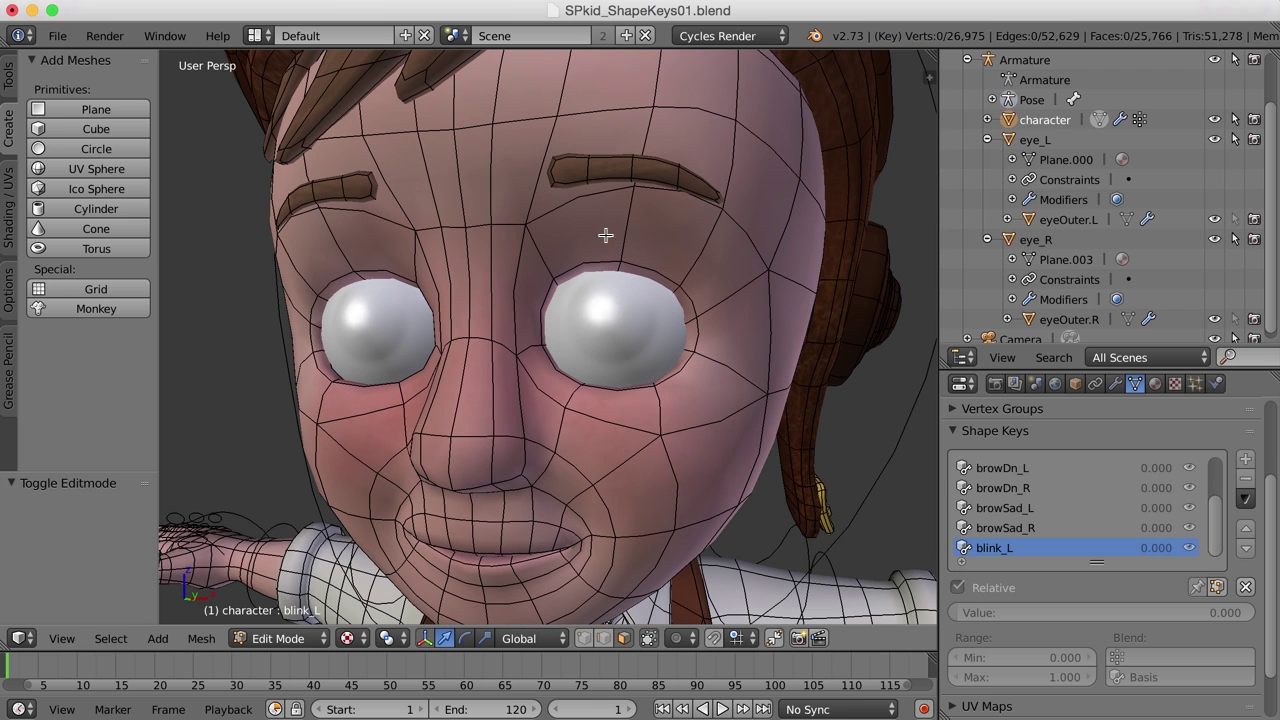
pyautogui.moveTo(672, 408); pyautogui.dragTo(686, 349, button='middle')
pyautogui.scroll(2, 723, 376)
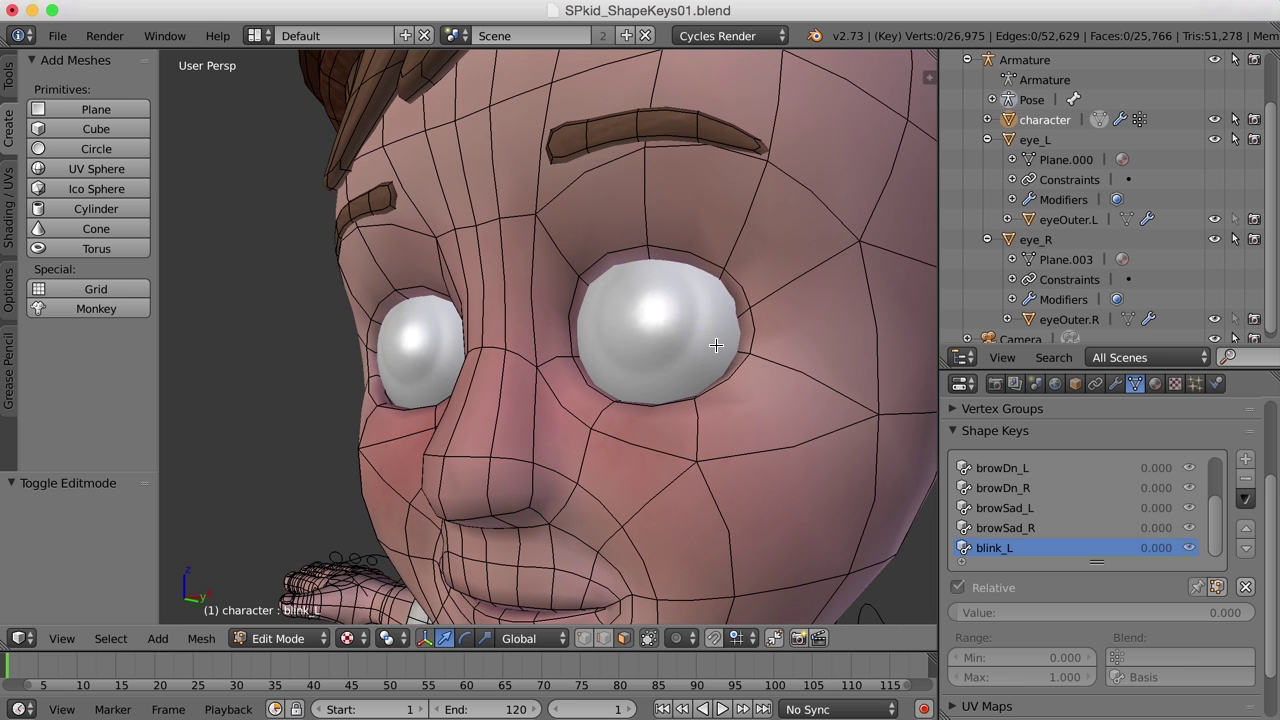
# Step: Select the two rim faces of the left upper eyelid in face mode, pull them forward along Y and lower them about 0.089 along Z
pyautogui.hotkey('ctrl', 'Tab')
pyautogui.click(690, 341)
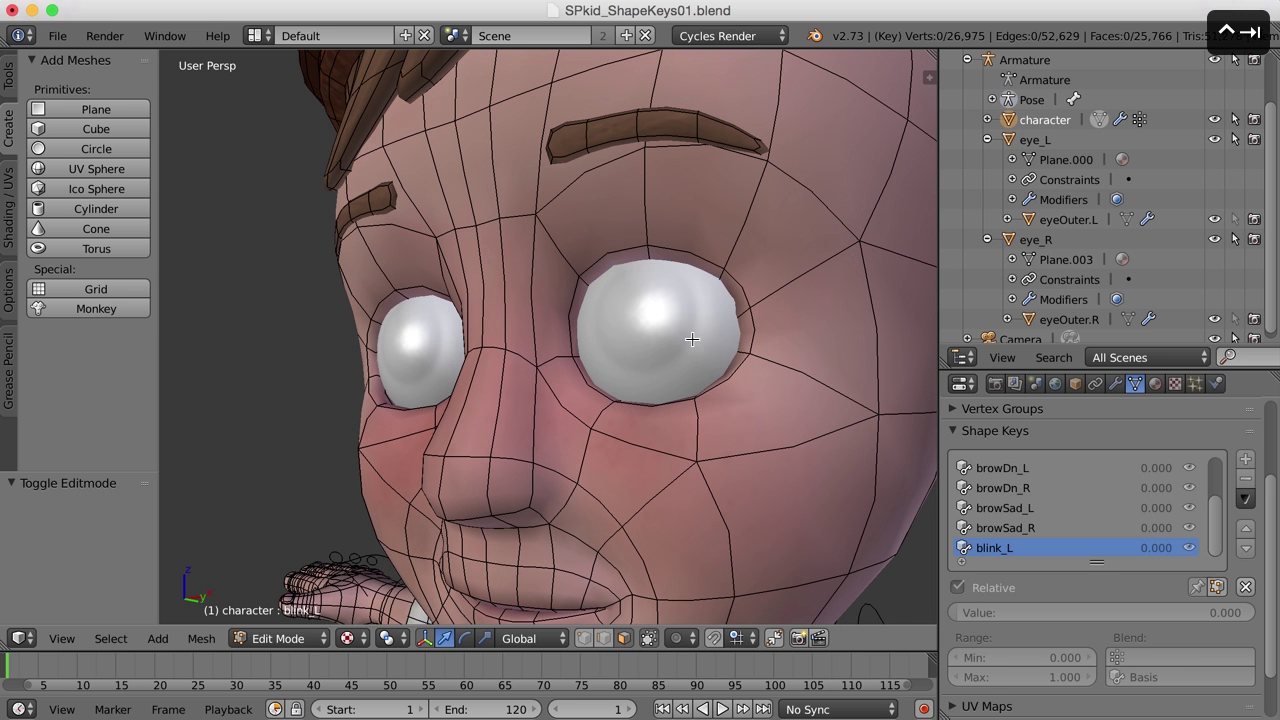
pyautogui.rightClick(620, 260)
pyautogui.keyDown('shift'); pyautogui.rightClick(668, 250); pyautogui.keyUp('shift')
pyautogui.moveTo(668, 250); pyautogui.dragTo(628, 300, button='middle')
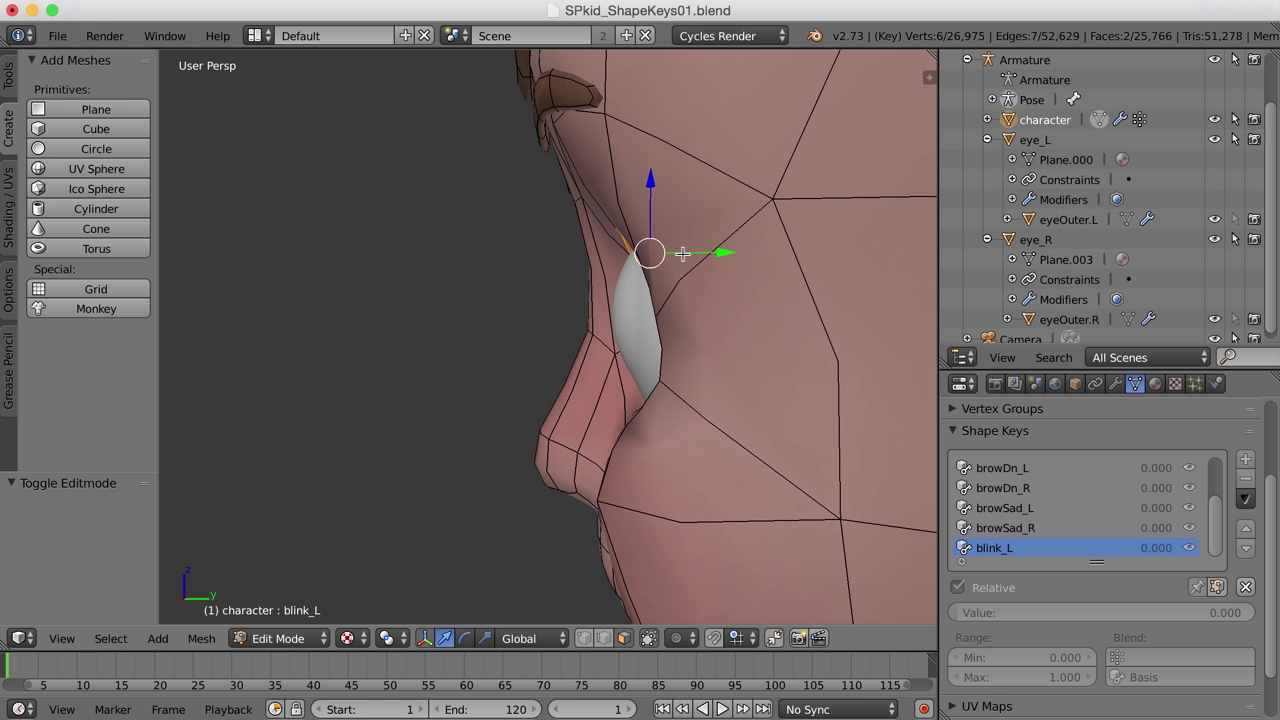
pyautogui.moveTo(722, 252); pyautogui.dragTo(692, 255)
pyautogui.moveTo(625, 182); pyautogui.dragTo(624, 214)
pyautogui.moveTo(624, 214); pyautogui.dragTo(690, 262, button='middle')
pyautogui.scroll(2, 690, 262)
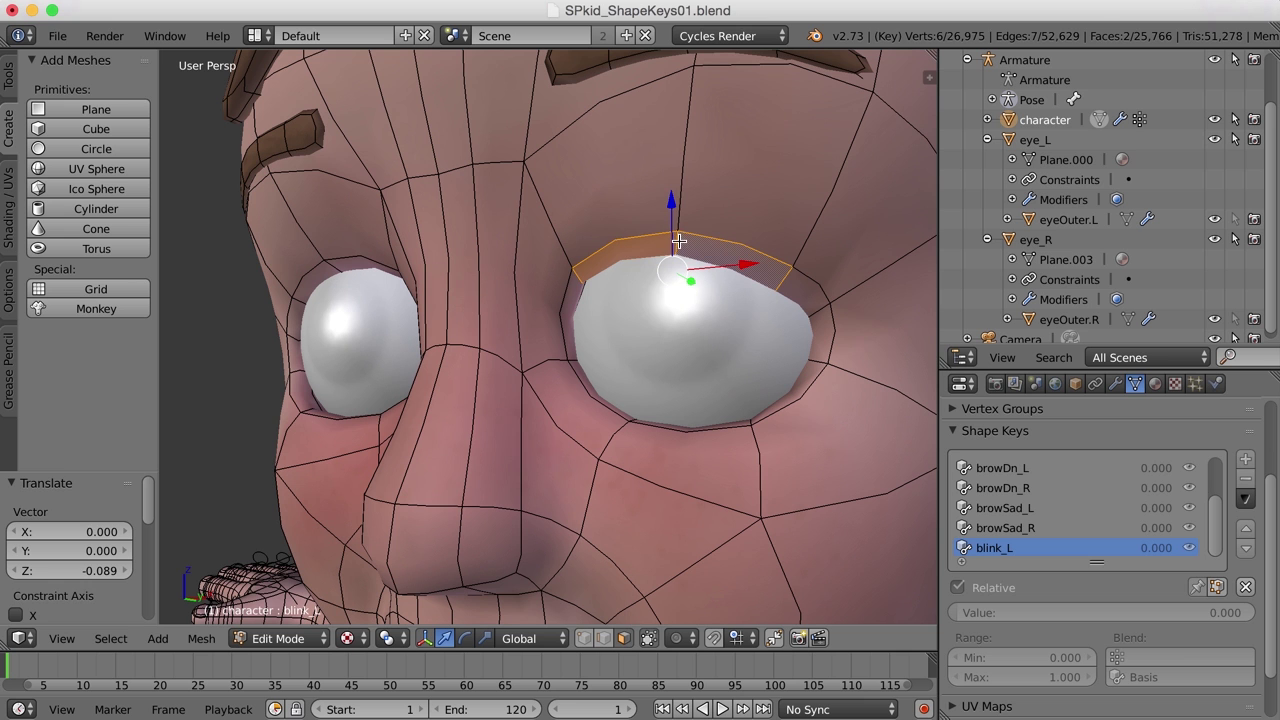
# Step: In edge select mode, lower the middle rim edge of the left upper eyelid about 0.096 along Z
pyautogui.hotkey('ctrl', 'Tab')
pyautogui.click(646, 222)
pyautogui.rightClick(694, 256)
pyautogui.moveTo(694, 256); pyautogui.dragTo(703, 194, button='middle')
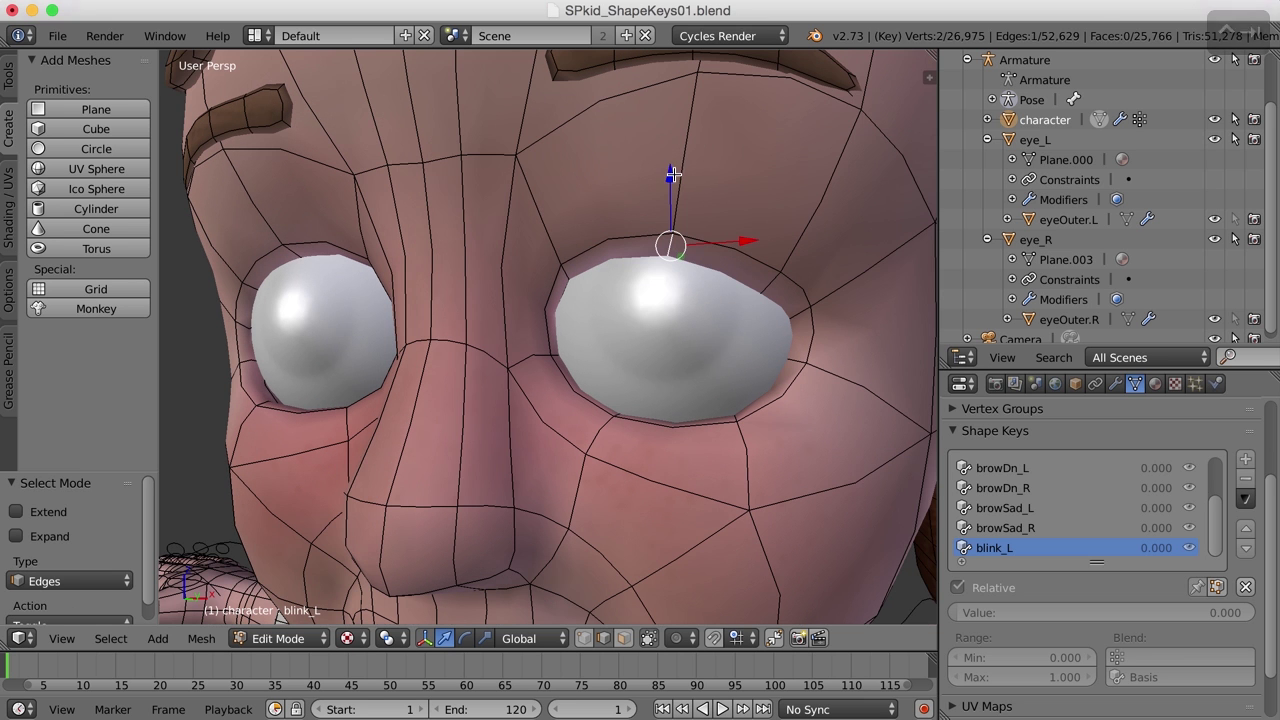
pyautogui.press('g')
pyautogui.press('z')
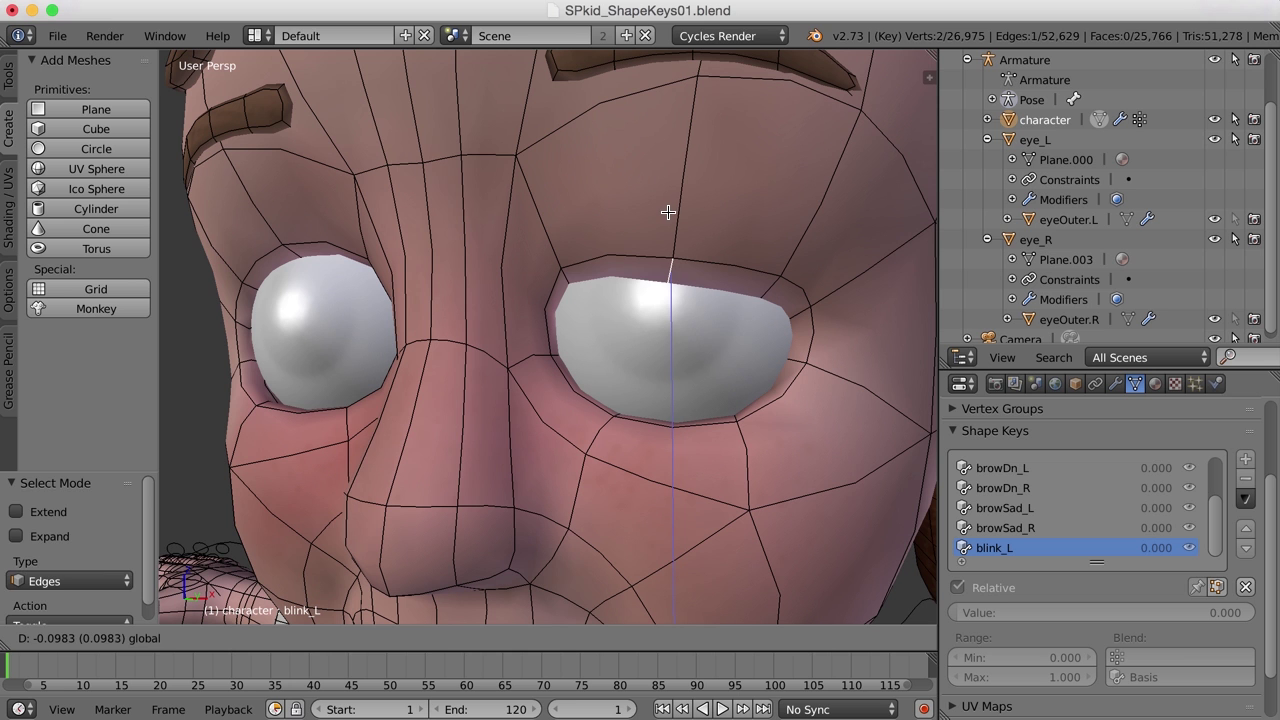
pyautogui.click(668, 212)
# Step: Lower the inner rim edge of the left upper eyelid, nearest the nose, about 0.062 along Z
pyautogui.rightClick(560, 183)
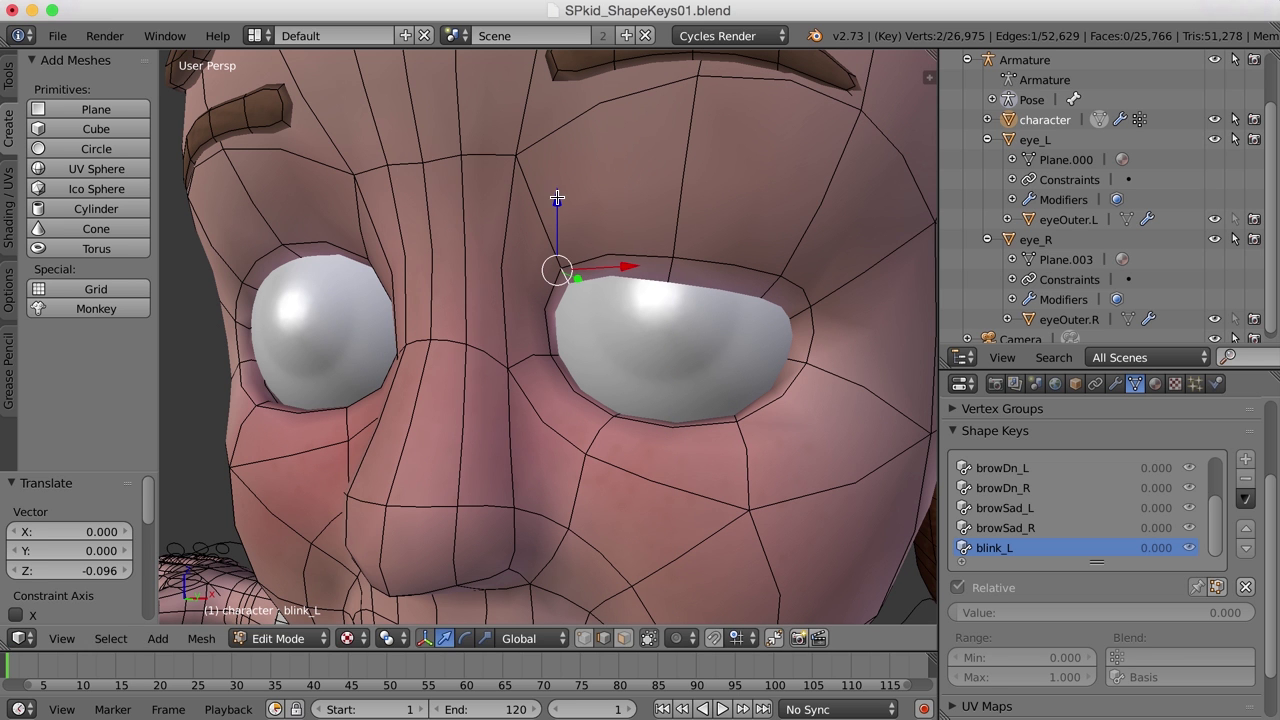
pyautogui.press('g')
pyautogui.press('z')
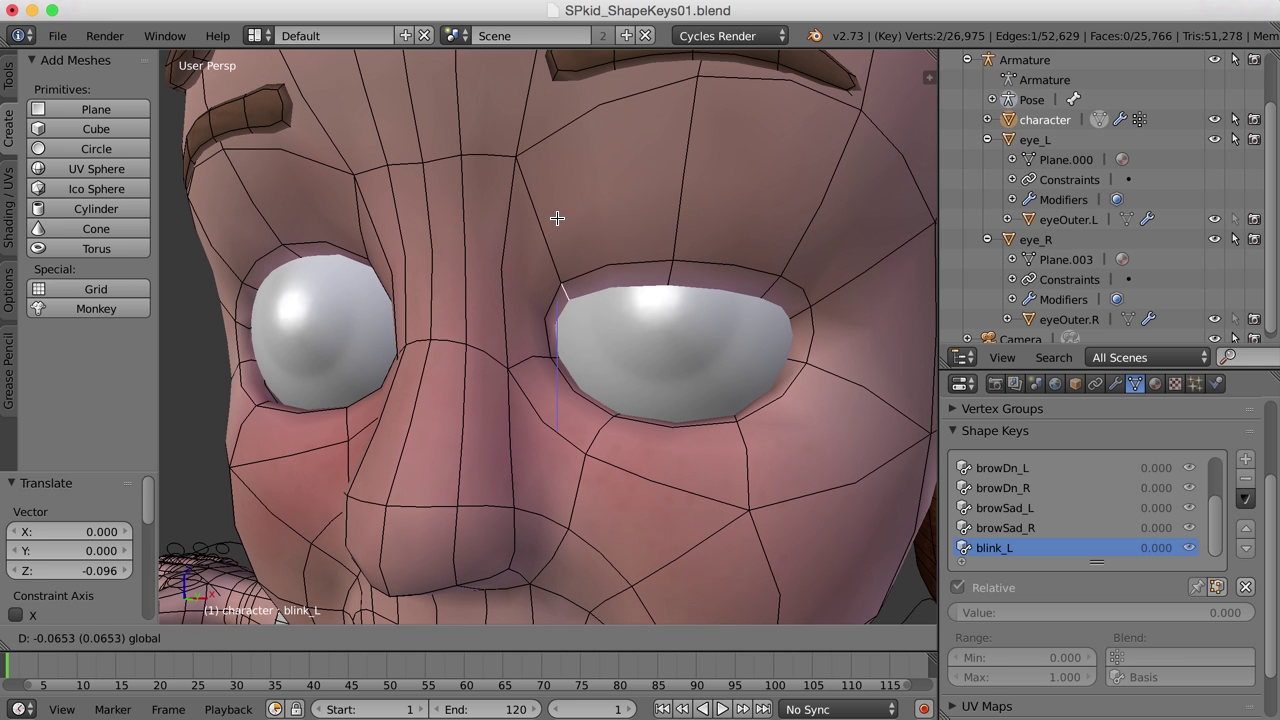
pyautogui.click(740, 272)
# Step: Lower the outer rim edge of the left upper eyelid about 0.027 along Z and the inner one about 0.018
pyautogui.moveTo(757, 266); pyautogui.dragTo(655, 272, button='middle')
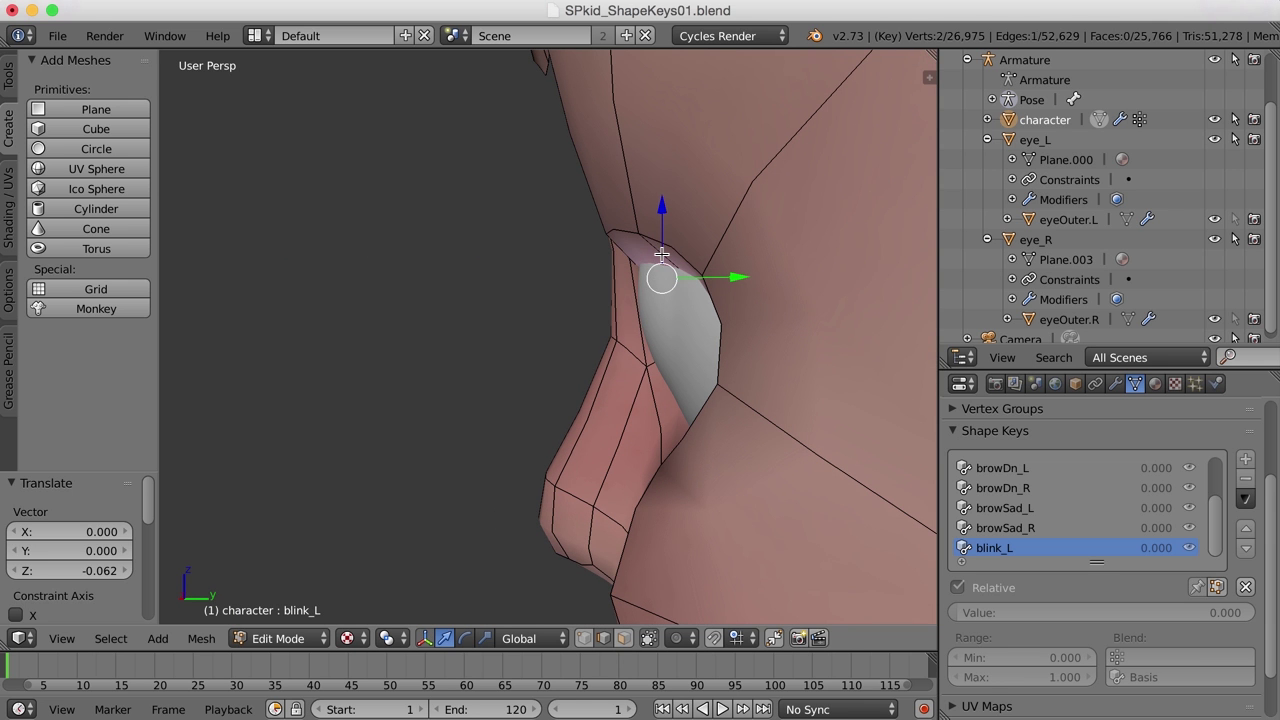
pyautogui.moveTo(650, 268); pyautogui.dragTo(709, 277, button='middle')
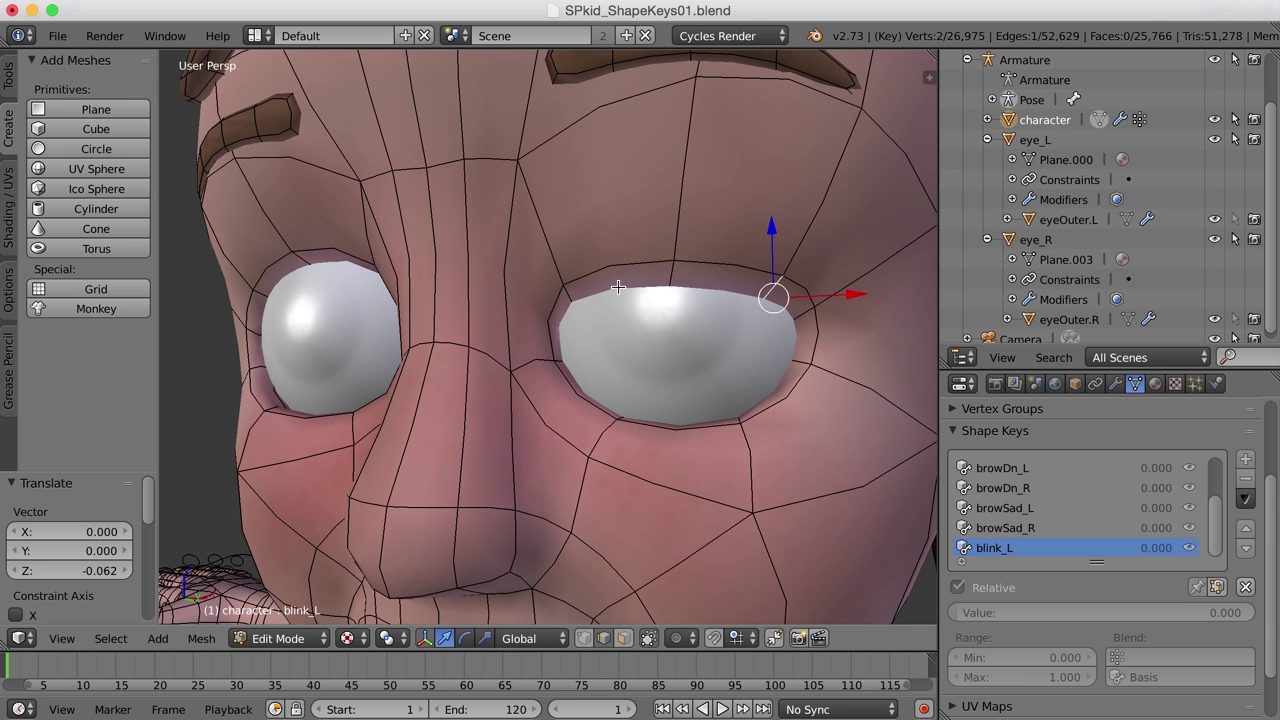
pyautogui.press('g')
pyautogui.press('z')
pyautogui.click(686, 277)
pyautogui.rightClick(573, 293)
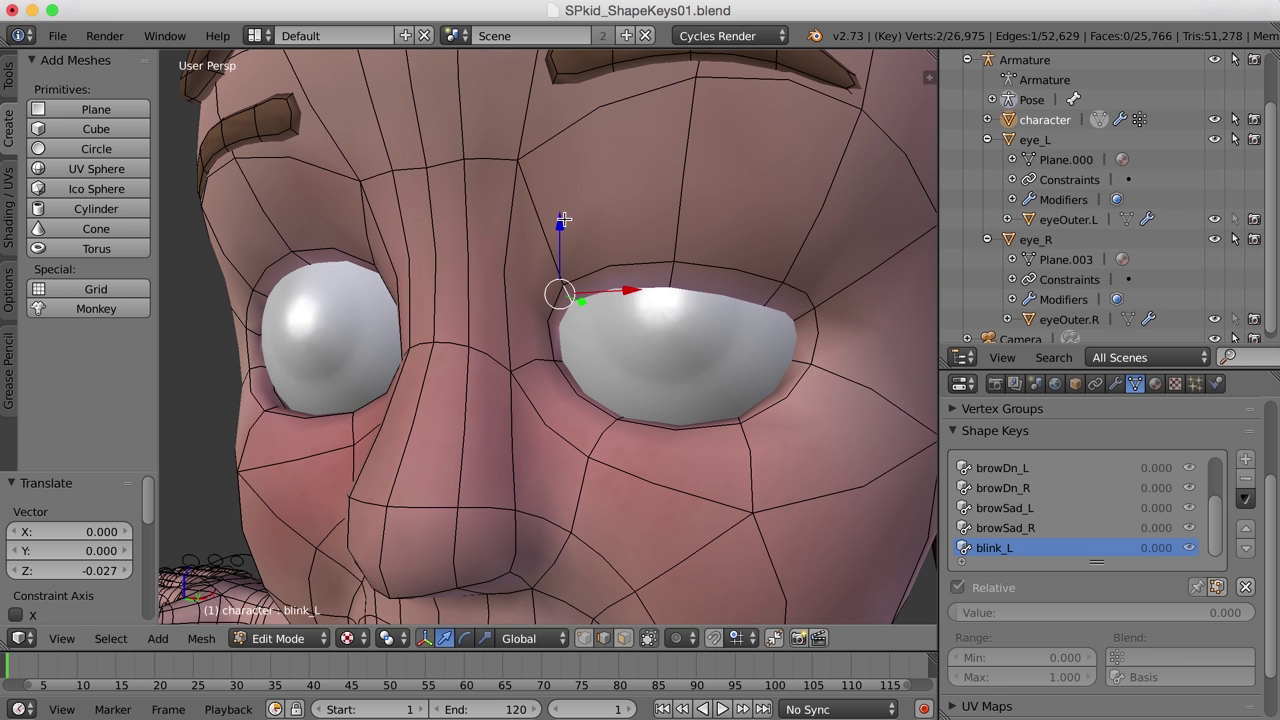
pyautogui.press('g')
pyautogui.press('z')
pyautogui.click(694, 266)
# Step: Move the frontmost rim edge of the left upper eyelid about 0.020 forward along Y and about 0.026 down along Z
pyautogui.moveTo(694, 266); pyautogui.dragTo(647, 253, button='middle')
pyautogui.rightClick(637, 255)
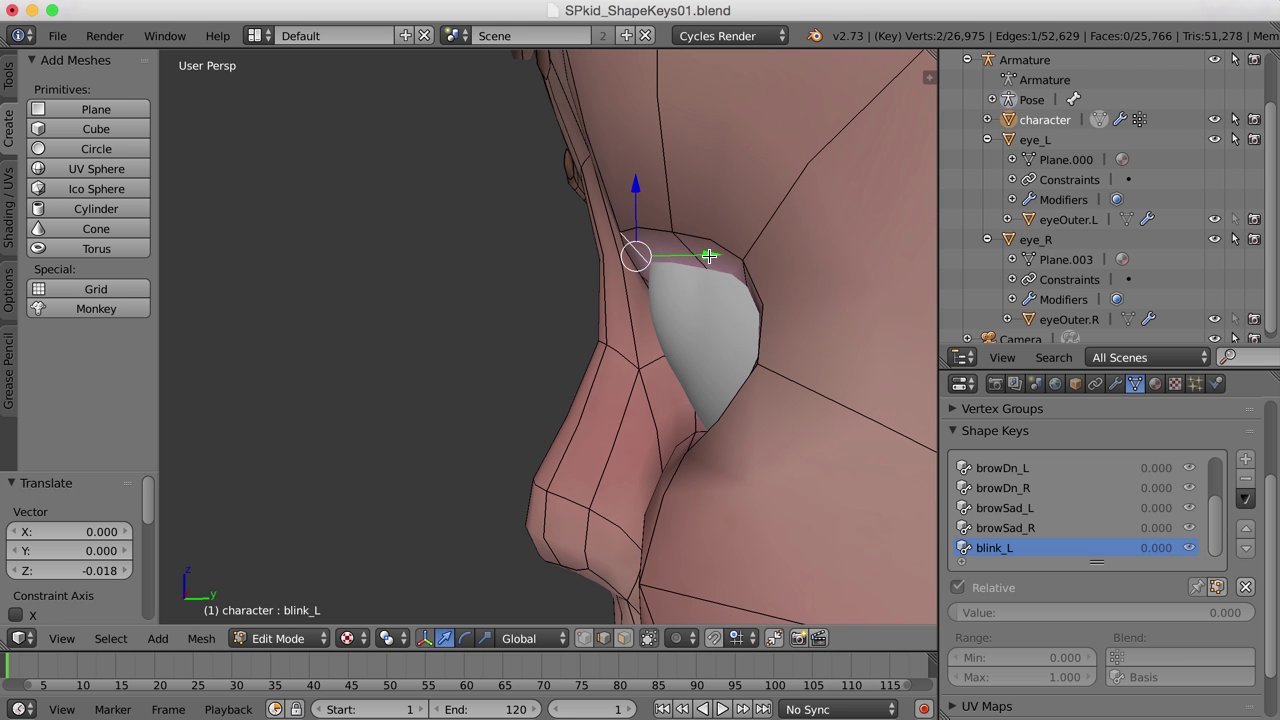
pyautogui.press('g')
pyautogui.press('y')
pyautogui.click(697, 262)
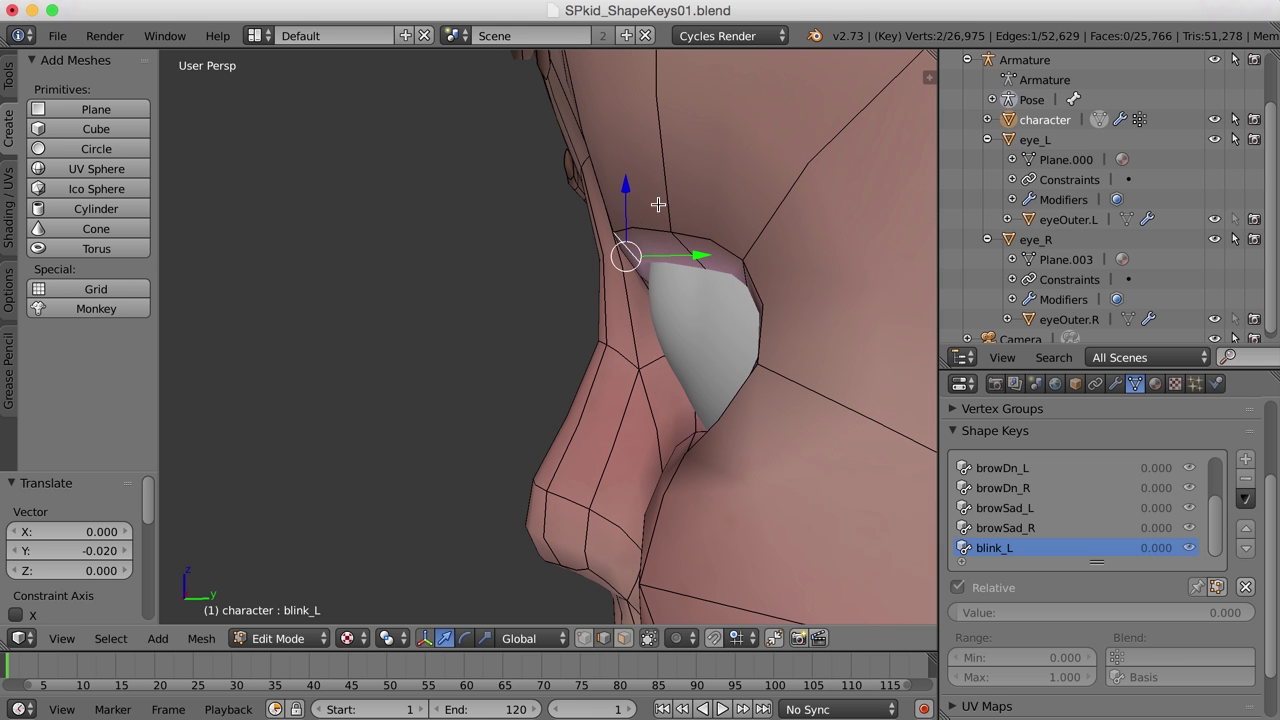
pyautogui.press('g')
pyautogui.press('z')
pyautogui.click(664, 268)
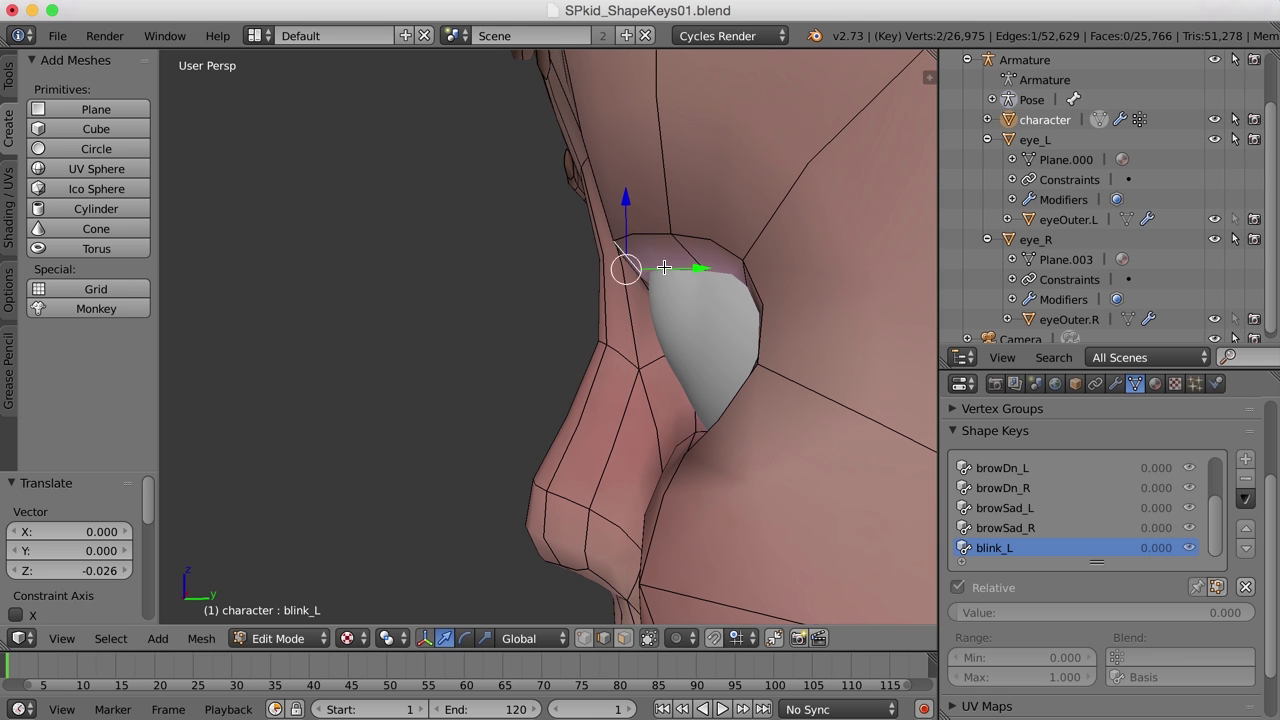
# Step: Lower the outer rim edge of the left upper eyelid by about another 0.006 along Z
pyautogui.press('KP_1')
pyautogui.rightClick(779, 301)
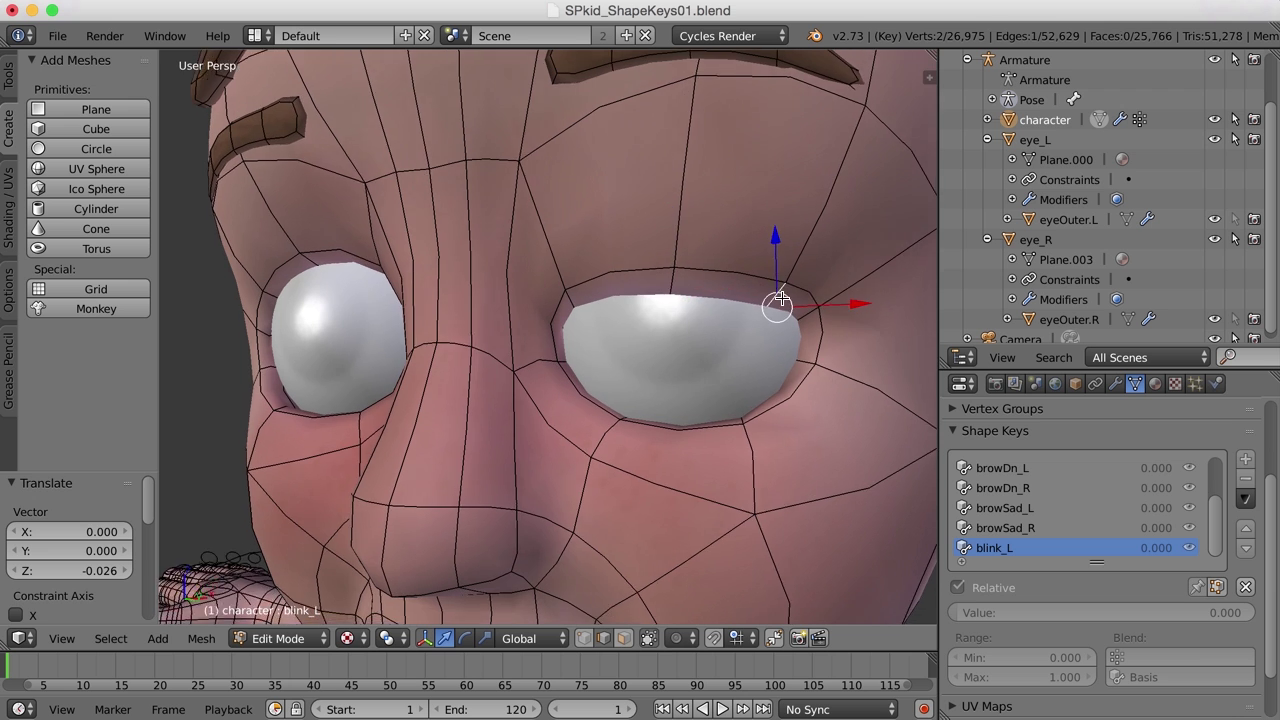
pyautogui.scroll(1, 779, 301)
pyautogui.press('g')
pyautogui.press('z')
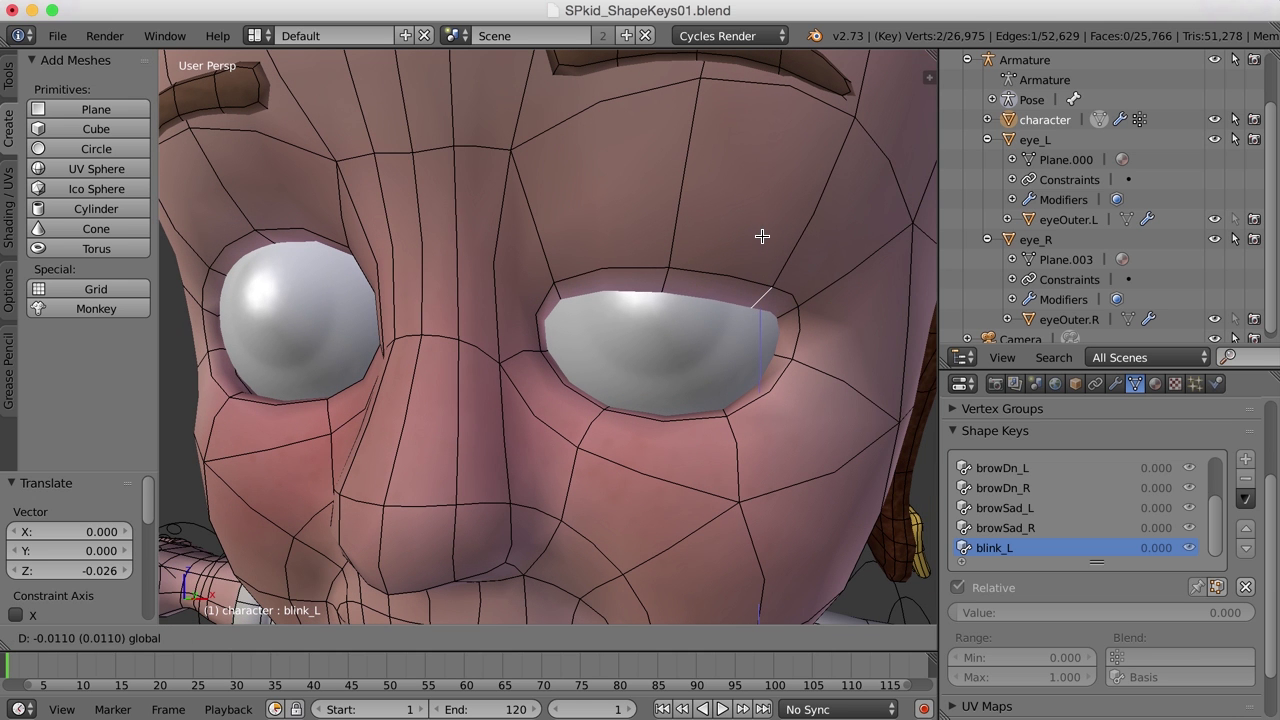
pyautogui.click(763, 234)
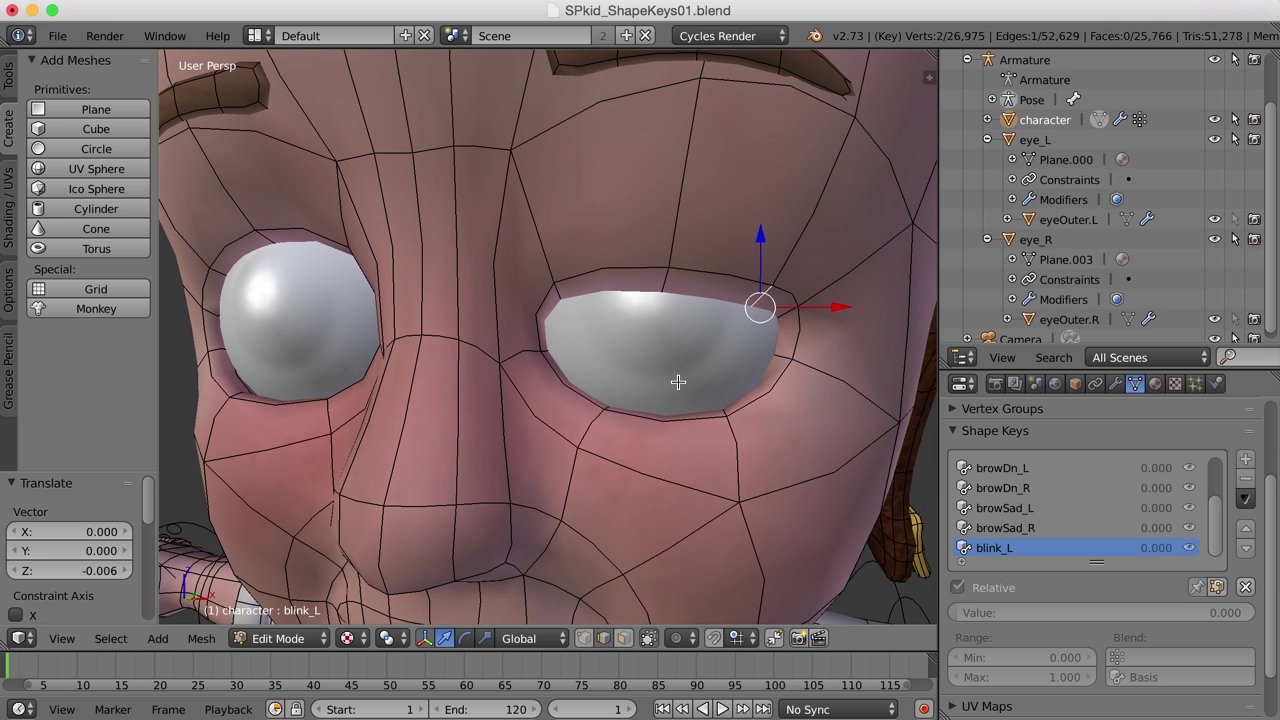
# Step: In face select mode, raise the middle rim face of the left lower eyelid along Z and pull it forward about 0.056 along Y
pyautogui.hotkey('ctrl', 'Tab')
pyautogui.click(699, 405)
pyautogui.rightClick(674, 416)
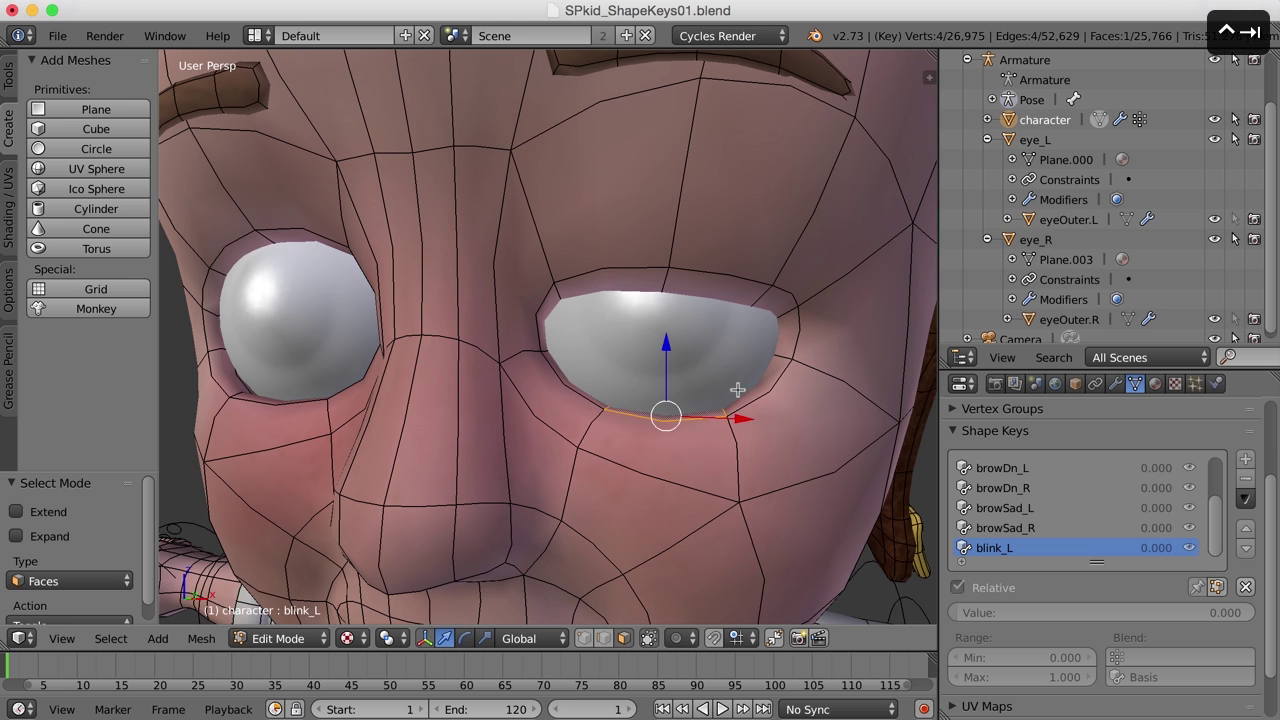
pyautogui.moveTo(737, 363); pyautogui.dragTo(664, 370, button='middle')
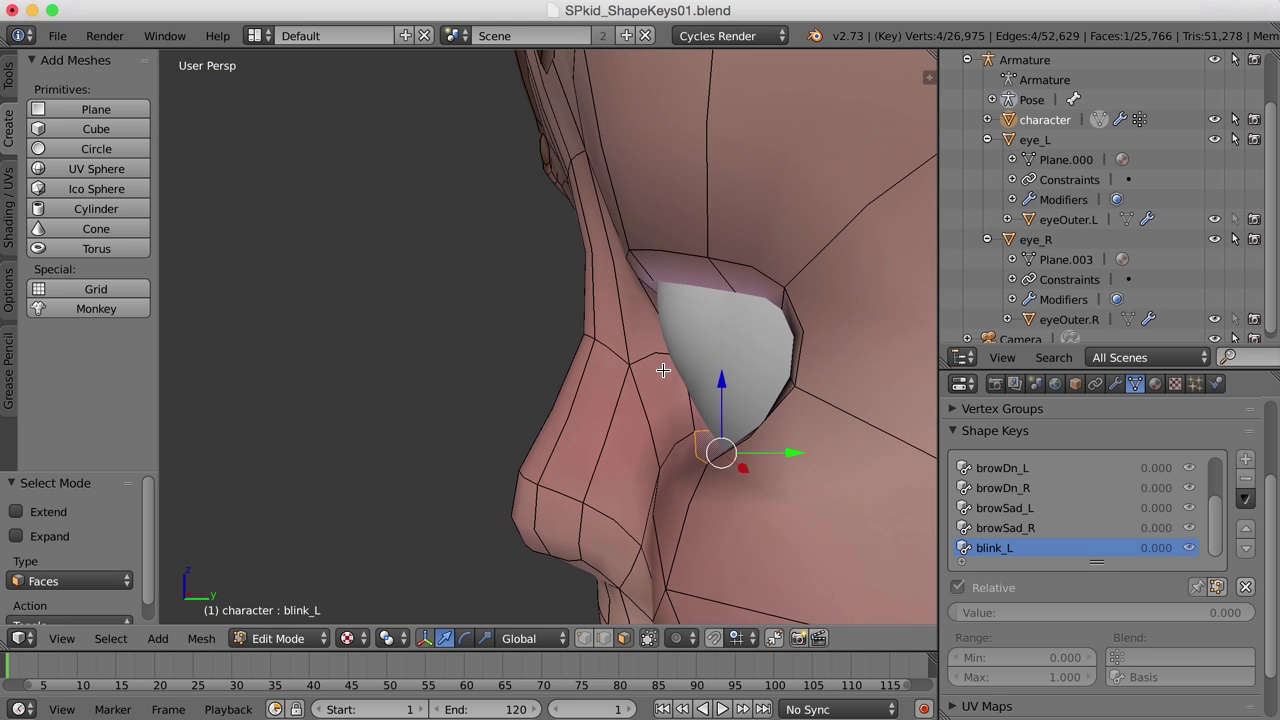
pyautogui.moveTo(722, 381); pyautogui.dragTo(723, 324)
pyautogui.moveTo(791, 405); pyautogui.dragTo(678, 428)
pyautogui.moveTo(678, 428); pyautogui.dragTo(636, 400, button='middle')
# Step: Raise the inner rim face of the left lower eyelid, nearest the nose, about 0.056 along Z
pyautogui.rightClick(581, 391)
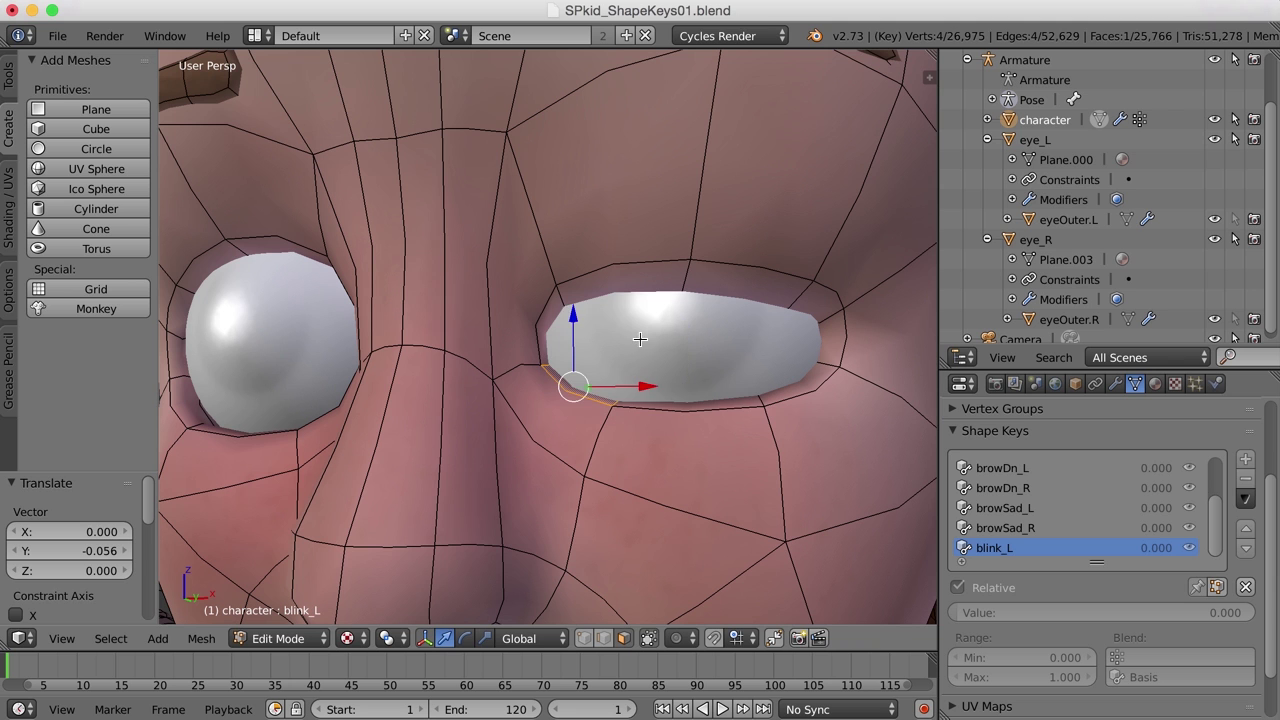
pyautogui.press('g')
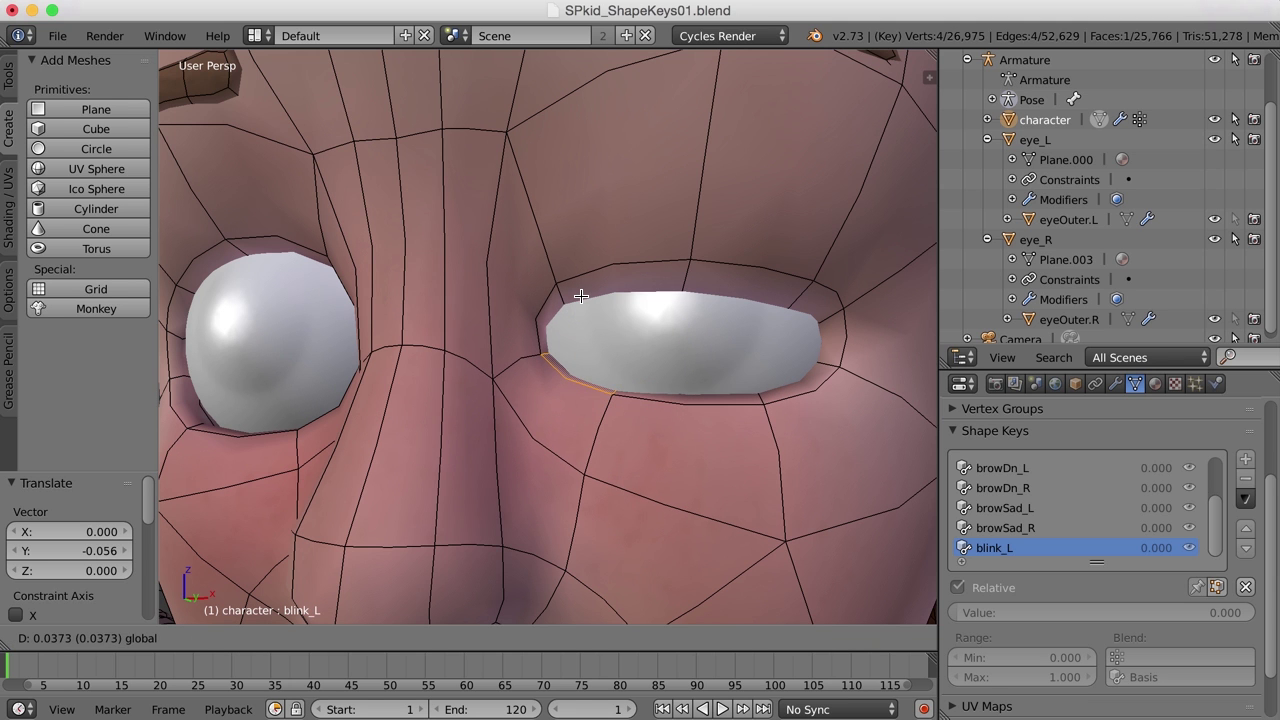
pyautogui.click(600, 314)
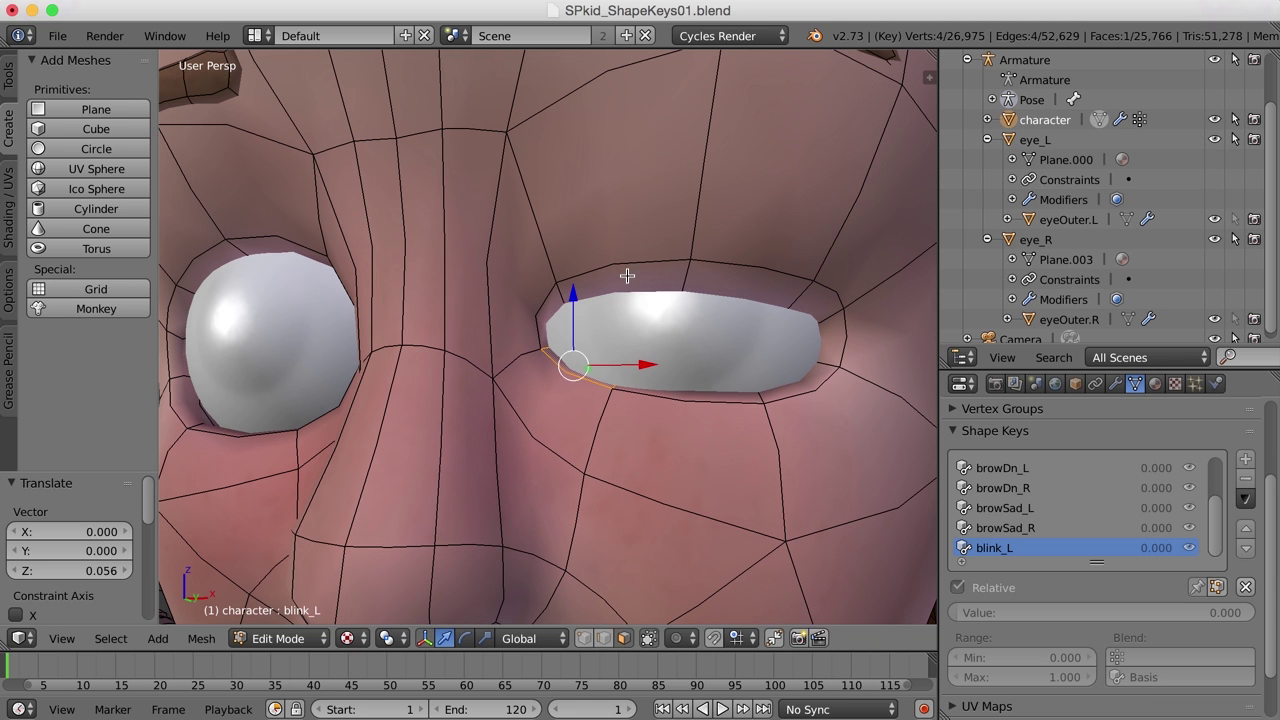
# Step: In edge select mode, lower the middle rim edge of the left upper eyelid about 0.035 along Z
pyautogui.rightClick(626, 274)
pyautogui.moveTo(615, 226); pyautogui.dragTo(737, 329)
pyautogui.moveTo(737, 329); pyautogui.dragTo(724, 375, button='middle')
pyautogui.press('KP_1')
pyautogui.scroll(1, 736, 374)
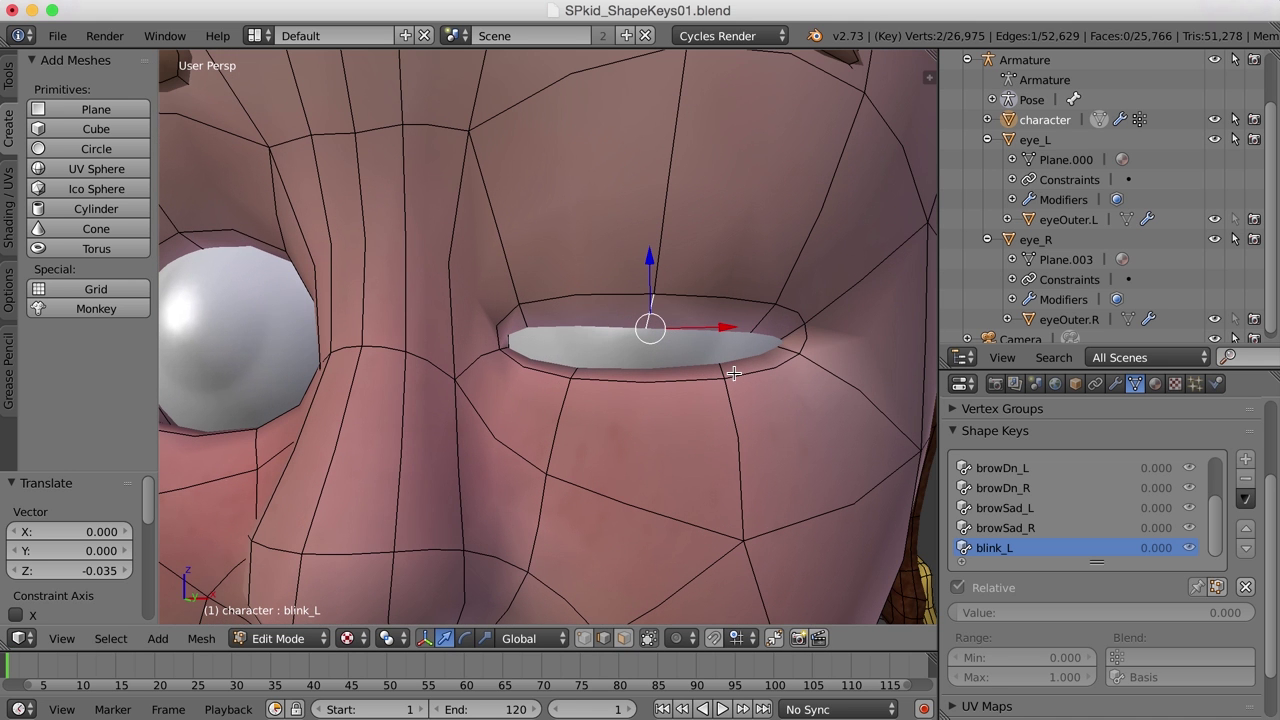
# Step: Raise the inner rim edge of the left lower eyelid about 0.017 along Z
pyautogui.rightClick(575, 370)
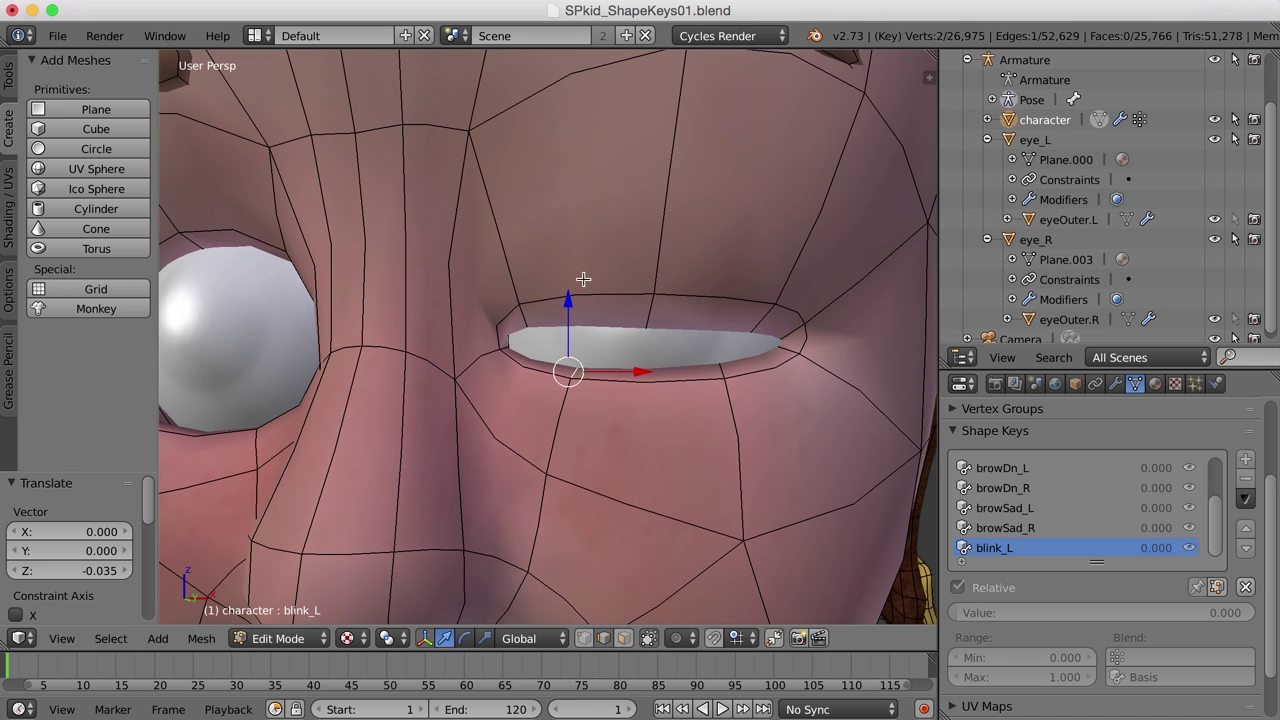
pyautogui.press('g')
pyautogui.press('z')
pyautogui.click(569, 292)
# Step: Lower the inner rim edge of the left upper eyelid, nearest the nose, about 0.040 along Z
pyautogui.rightClick(522, 322)
pyautogui.press('g')
pyautogui.press('z')
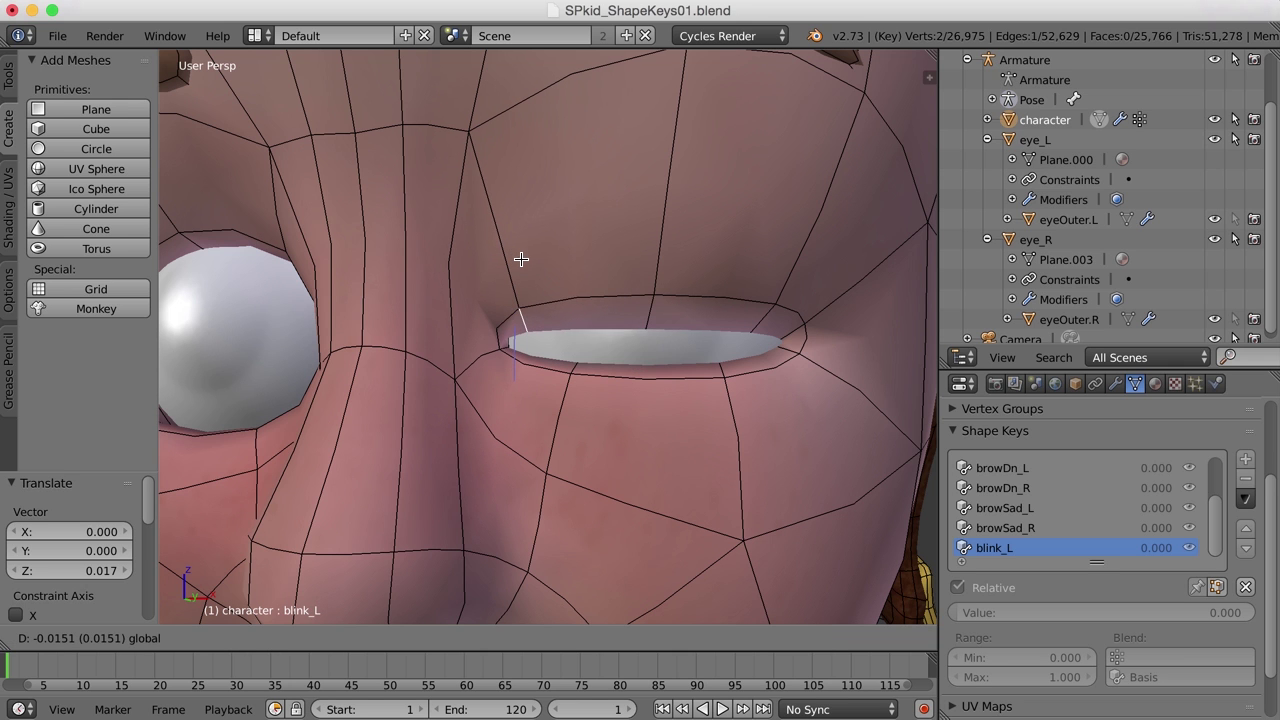
pyautogui.click(640, 294)
# Step: Lower the middle and outer rim edges of the left upper eyelid along Z to meet the lower lid
pyautogui.rightClick(654, 303)
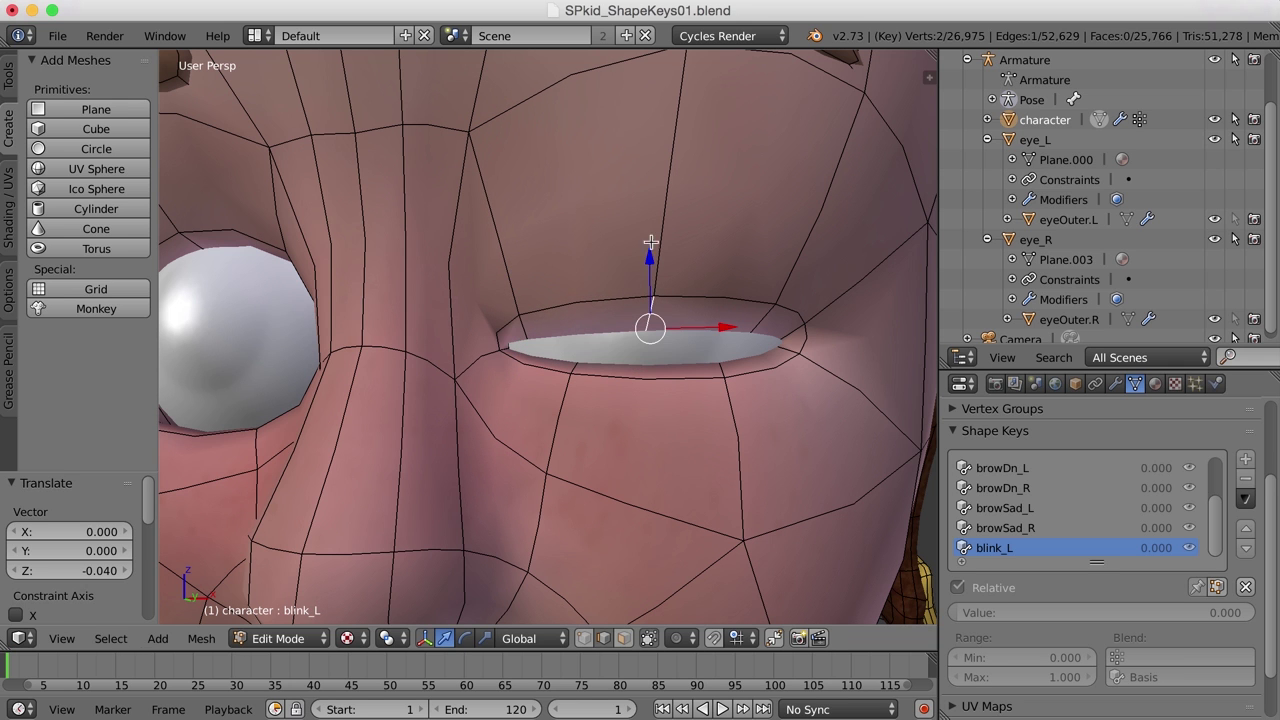
pyautogui.press('g')
pyautogui.press('z')
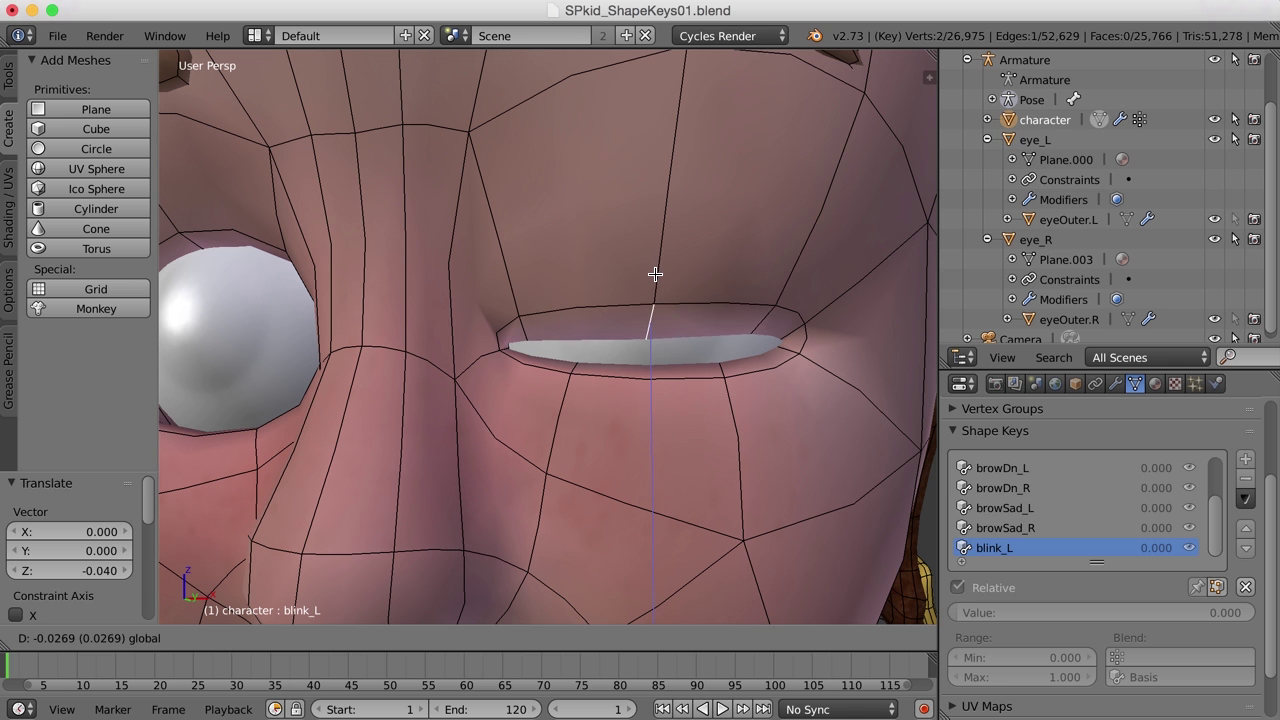
pyautogui.click(652, 277)
pyautogui.rightClick(762, 326)
pyautogui.press('g')
pyautogui.press('z')
pyautogui.click(763, 274)
pyautogui.scroll(-5, 763, 274)
pyautogui.moveTo(720, 380); pyautogui.dragTo(711, 390, button='middle')
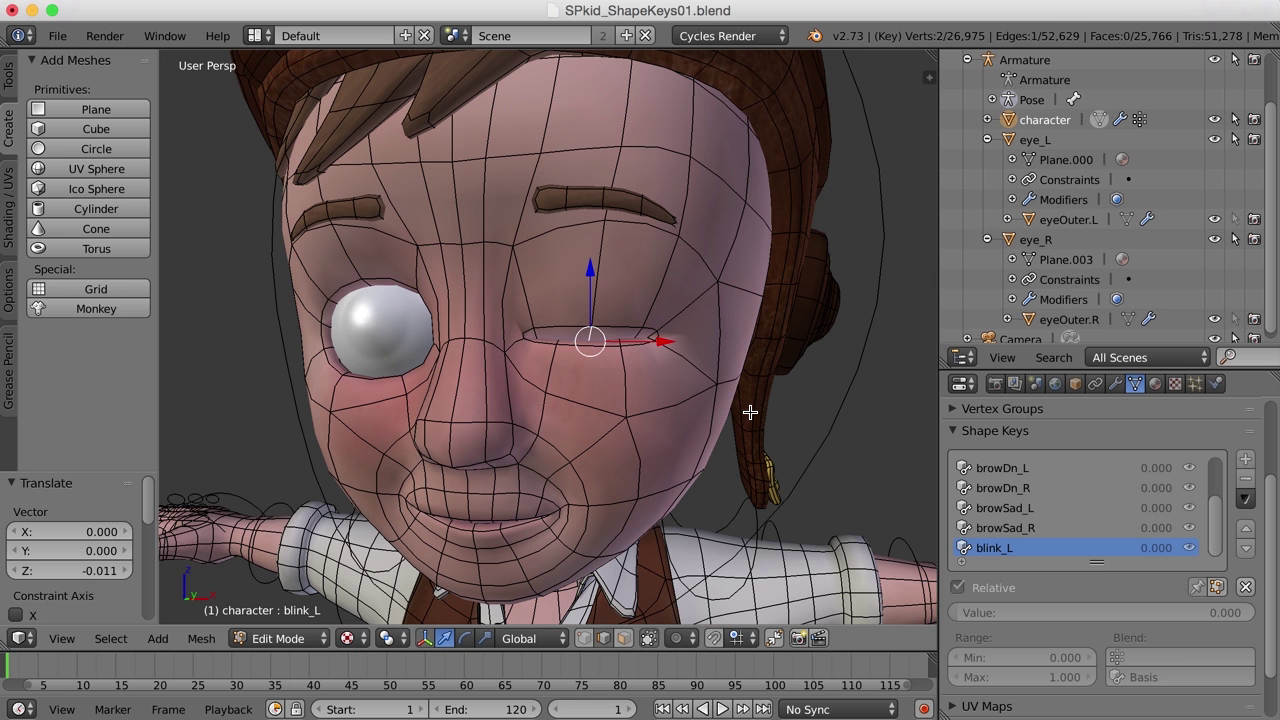
# Step: Return to Object Mode and set the blink_L shape key's value to 1.000
pyautogui.press('Tab')
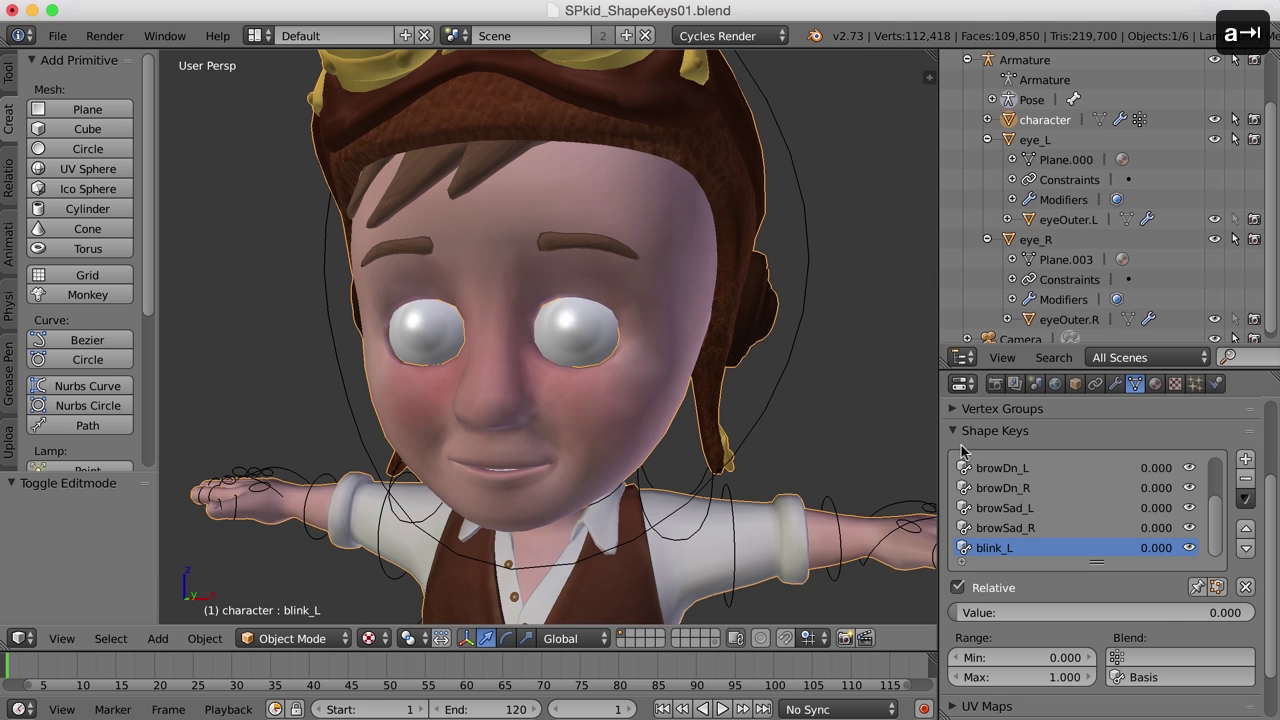
pyautogui.moveTo(960, 620)
pyautogui.mouseDown()
pyautogui.moveTo(1254, 620)
pyautogui.moveTo(956, 620)
pyautogui.mouseUp()
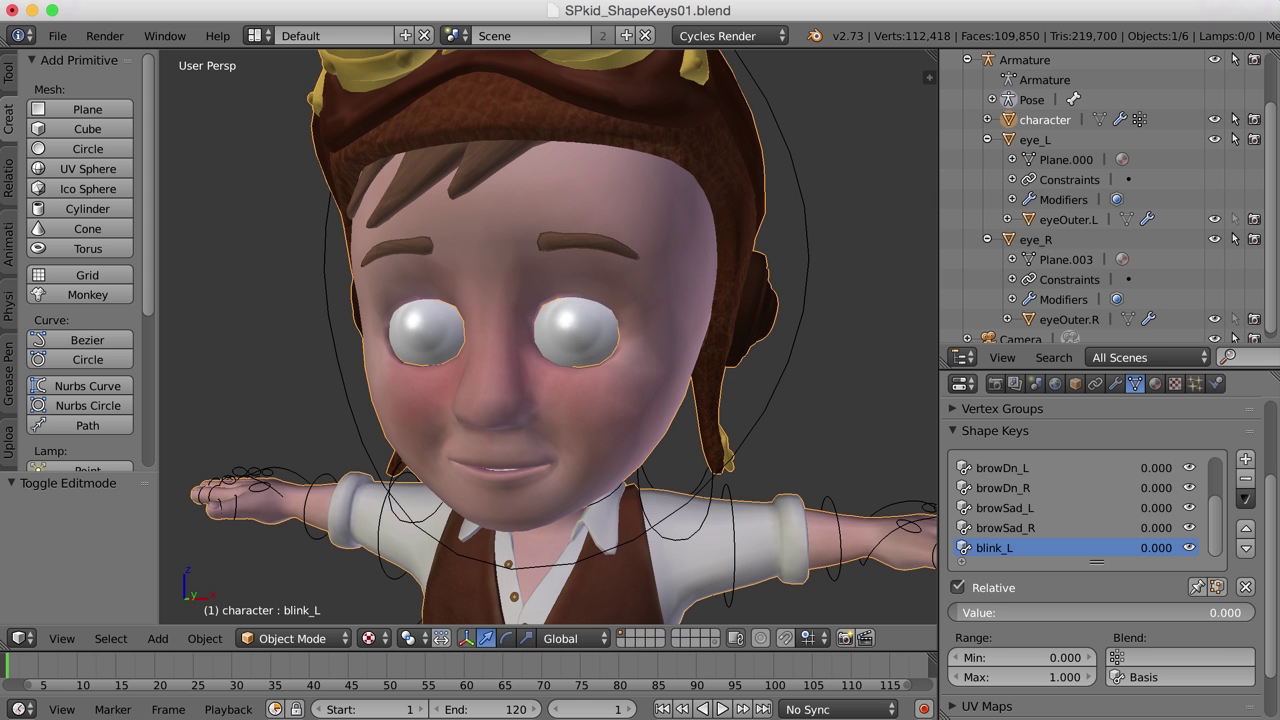
pyautogui.moveTo(763, 459)
pyautogui.mouseDown(button='middle')
pyautogui.moveTo(717, 471)
pyautogui.moveTo(788, 462)
pyautogui.mouseUp(button='middle')
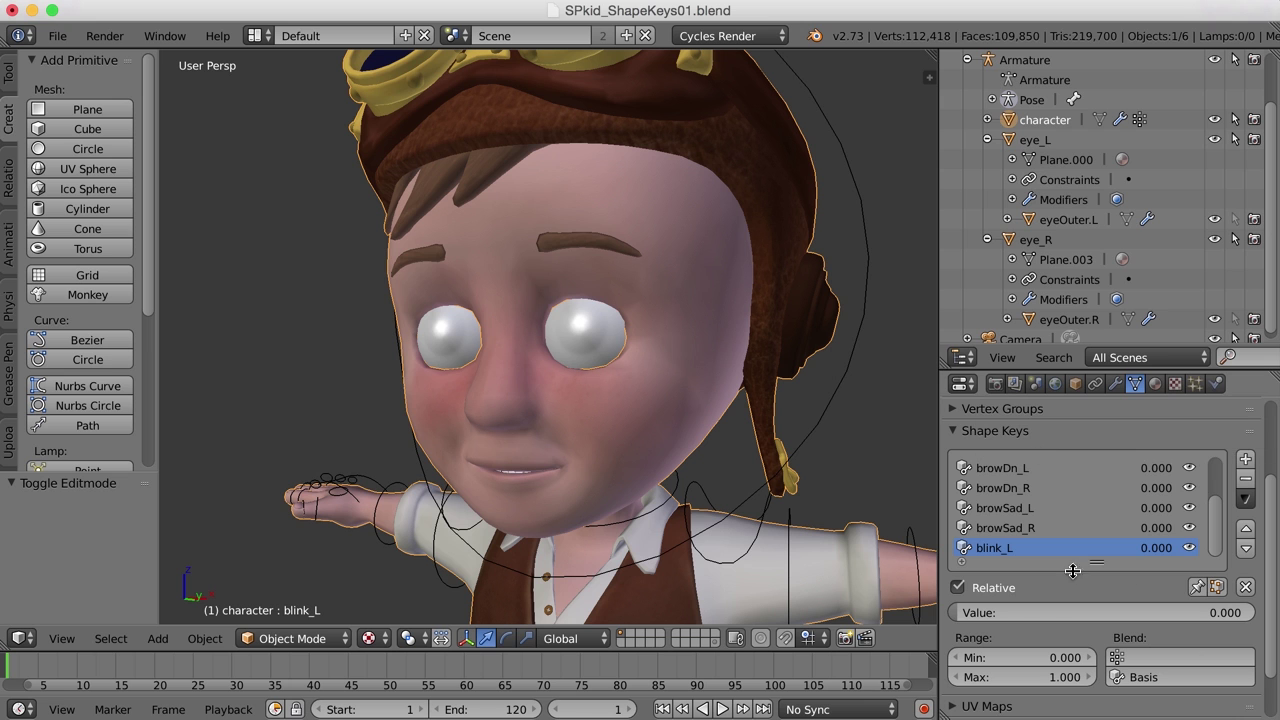
pyautogui.moveTo(966, 613); pyautogui.dragTo(1250, 613)
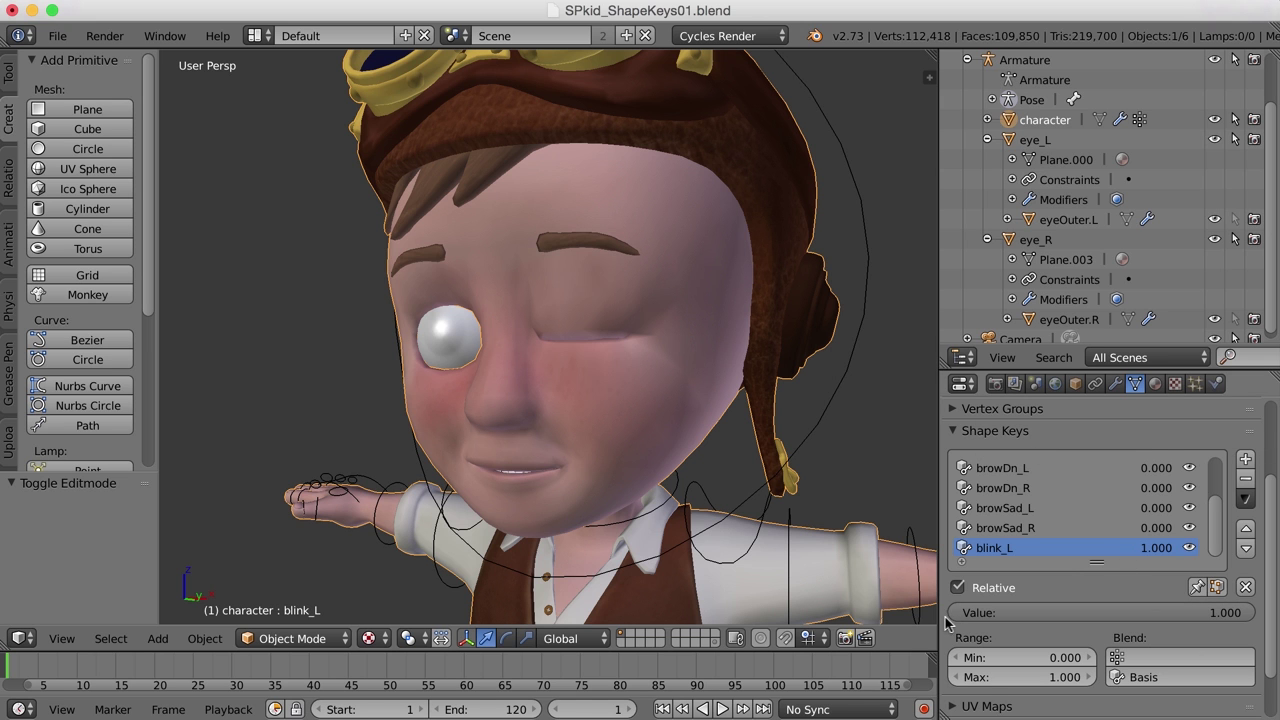
# Step: Create a new shape key from the current mix and rename it blink_R
pyautogui.click(1245, 499)
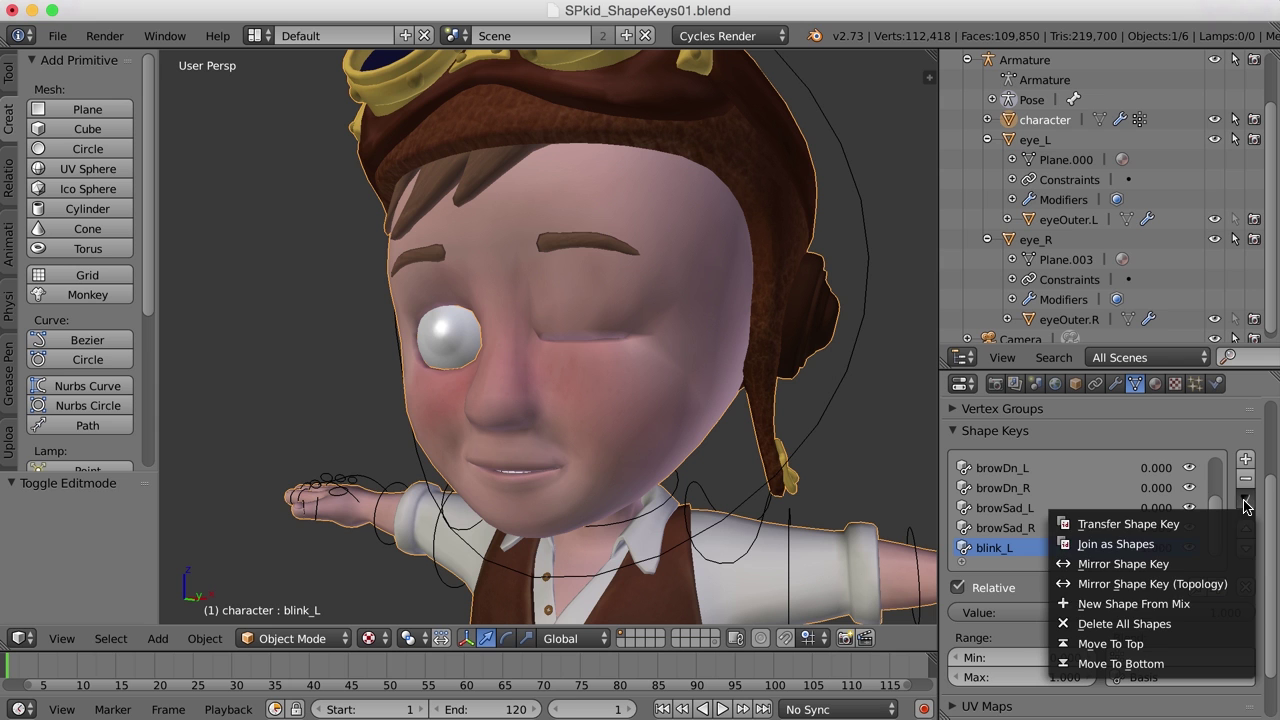
pyautogui.click(1183, 604)
pyautogui.doubleClick(990, 548)
pyautogui.write('blink')
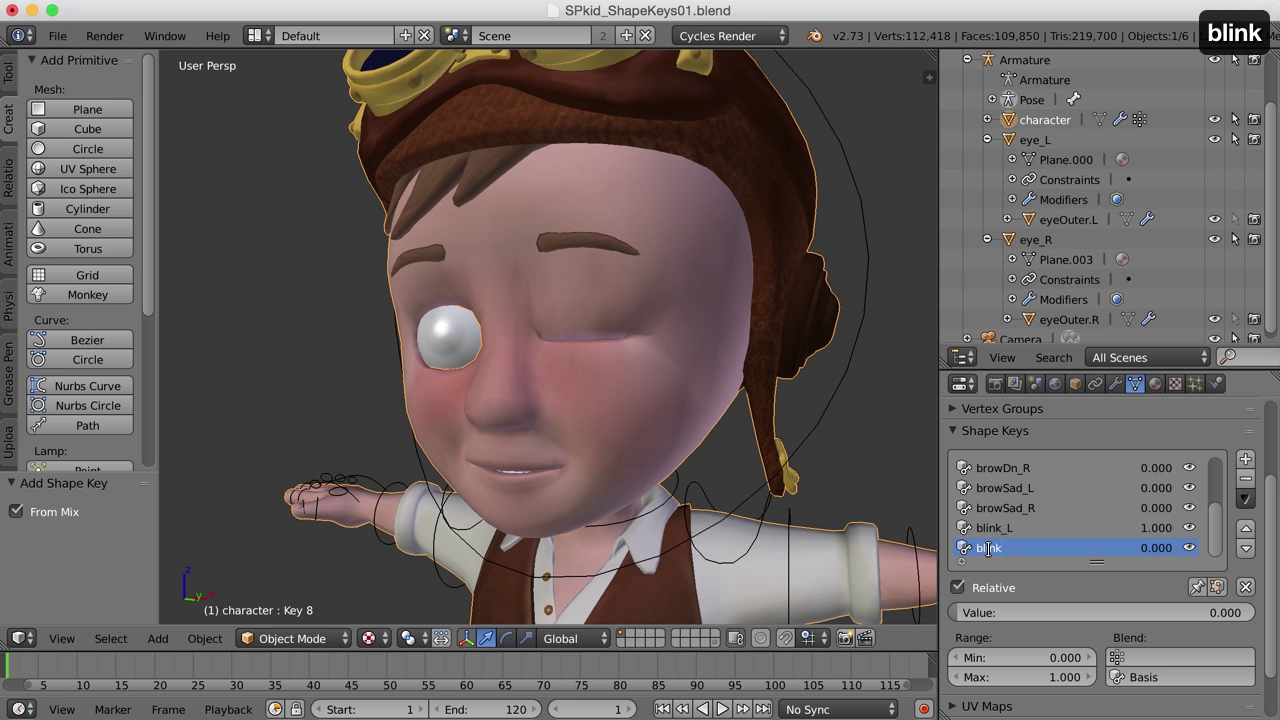
pyautogui.write('_R')
pyautogui.press('Return')
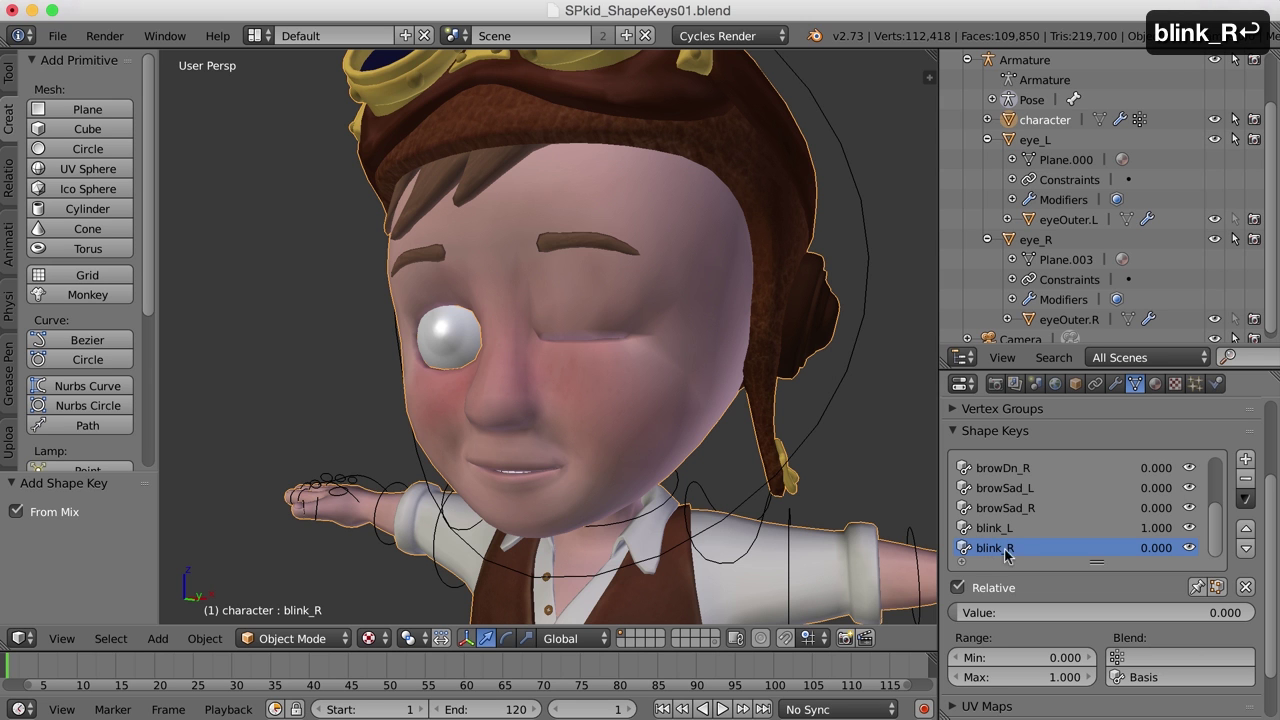
# Step: Mirror the blink_R shape key without topology mirroring and set its value to 1.000
pyautogui.click(1245, 498)
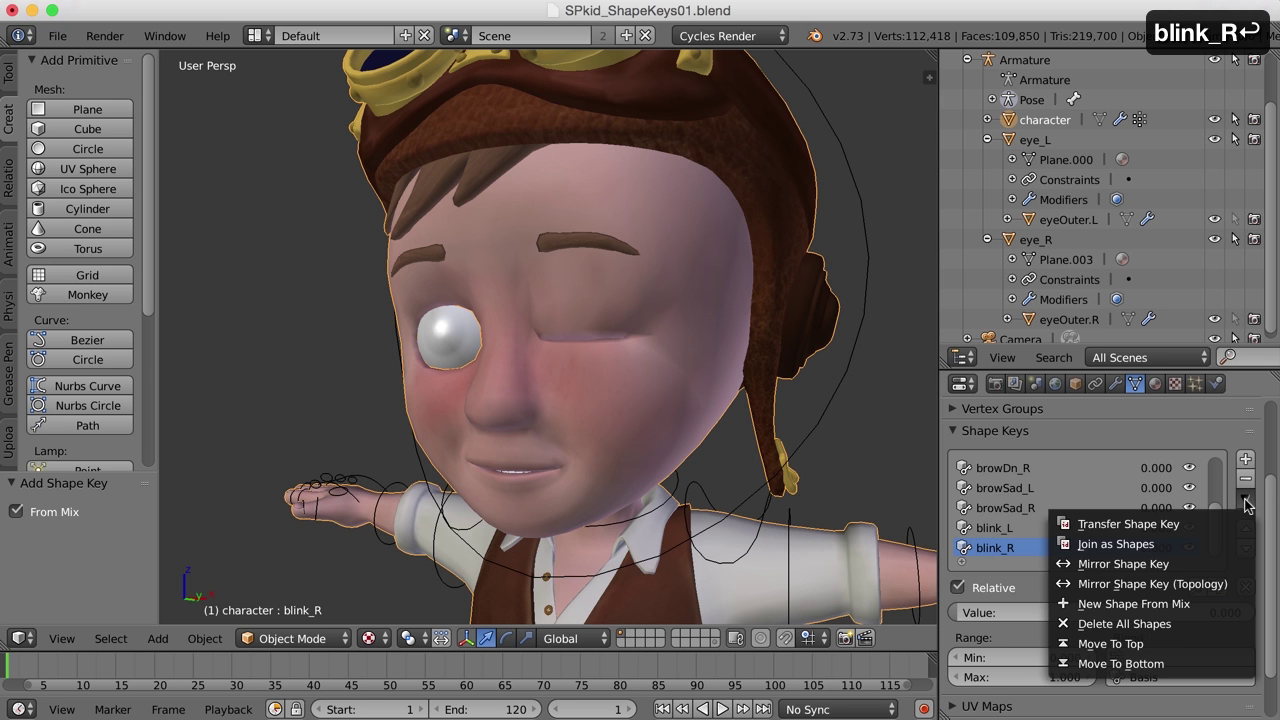
pyautogui.click(1176, 566)
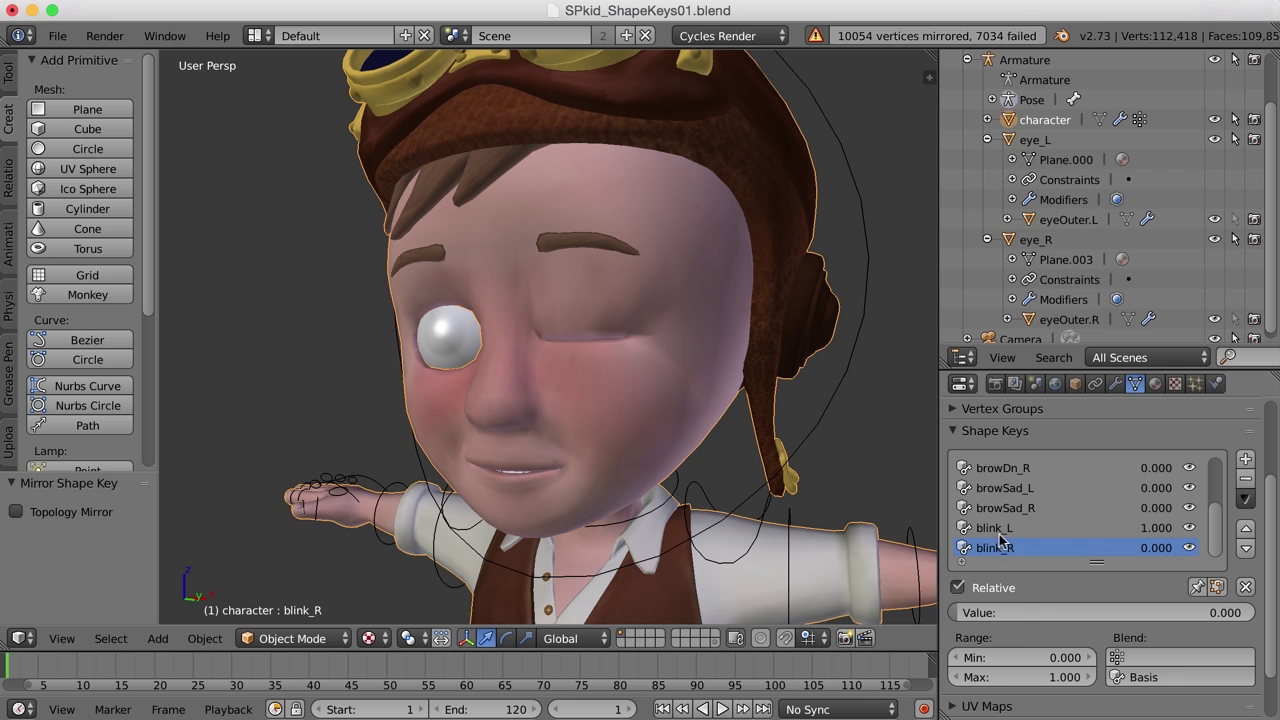
pyautogui.moveTo(958, 617); pyautogui.dragTo(1250, 617)
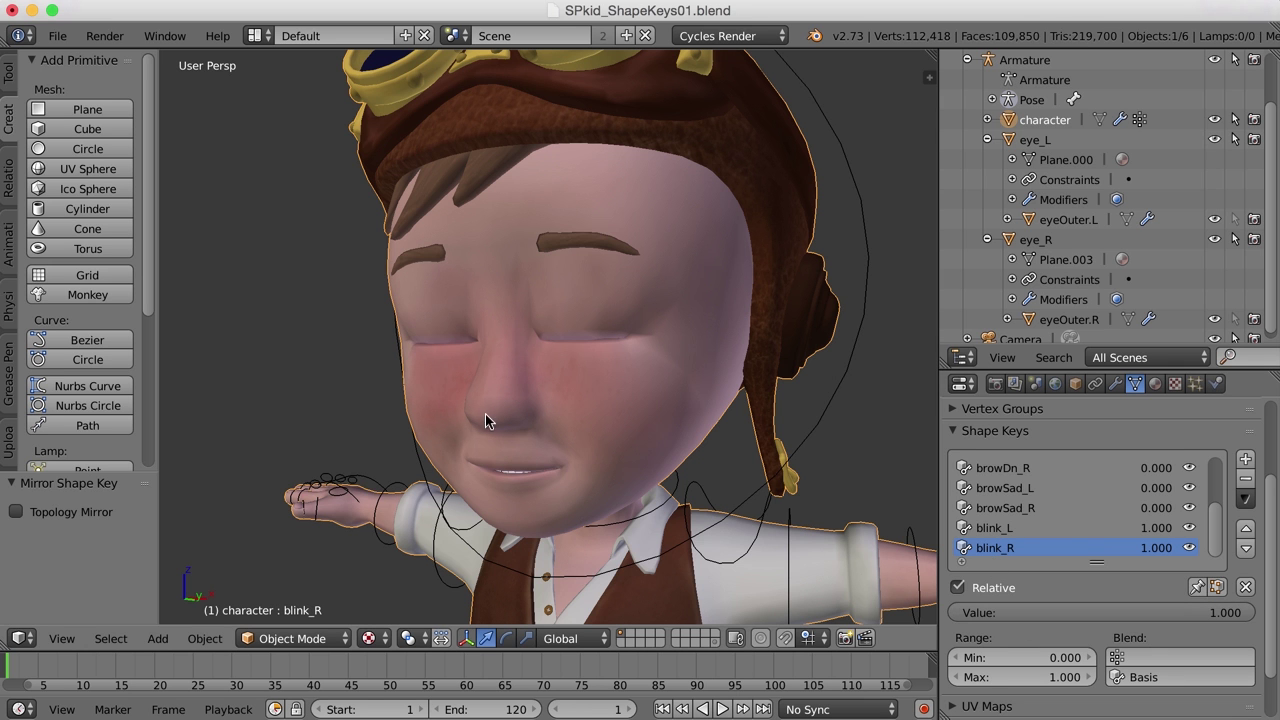
pyautogui.scroll(-2, 453, 432)
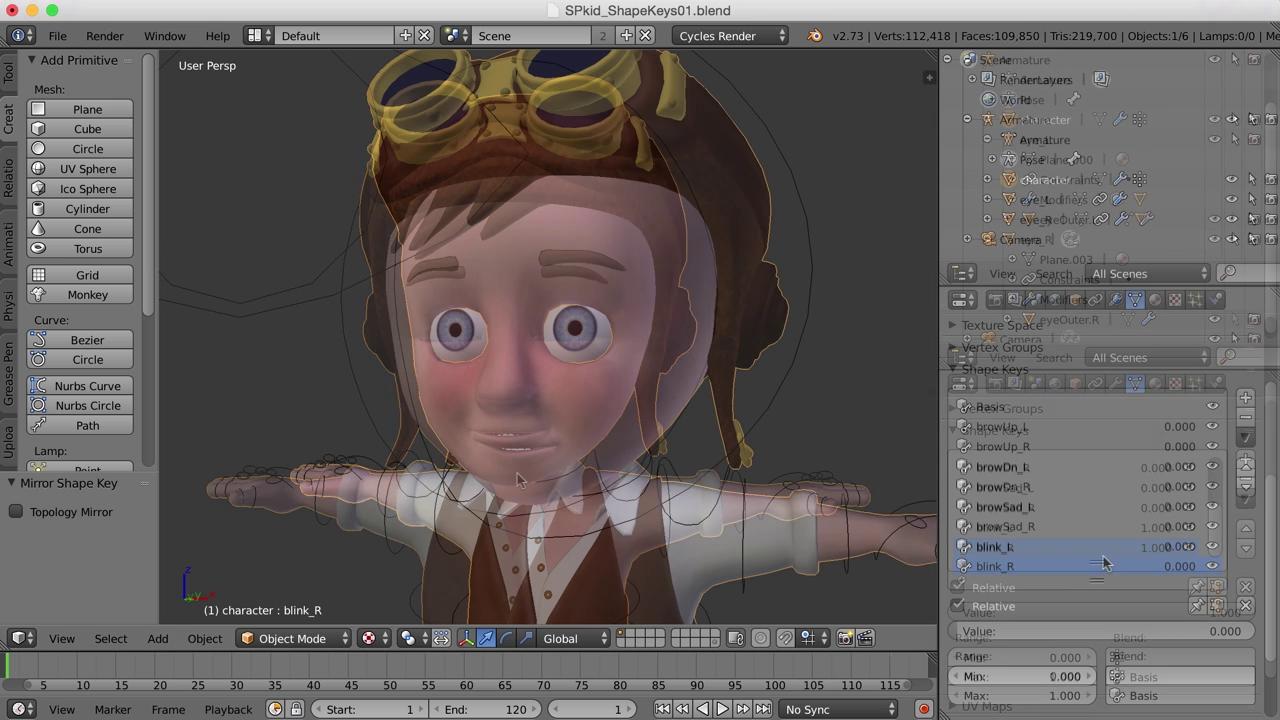